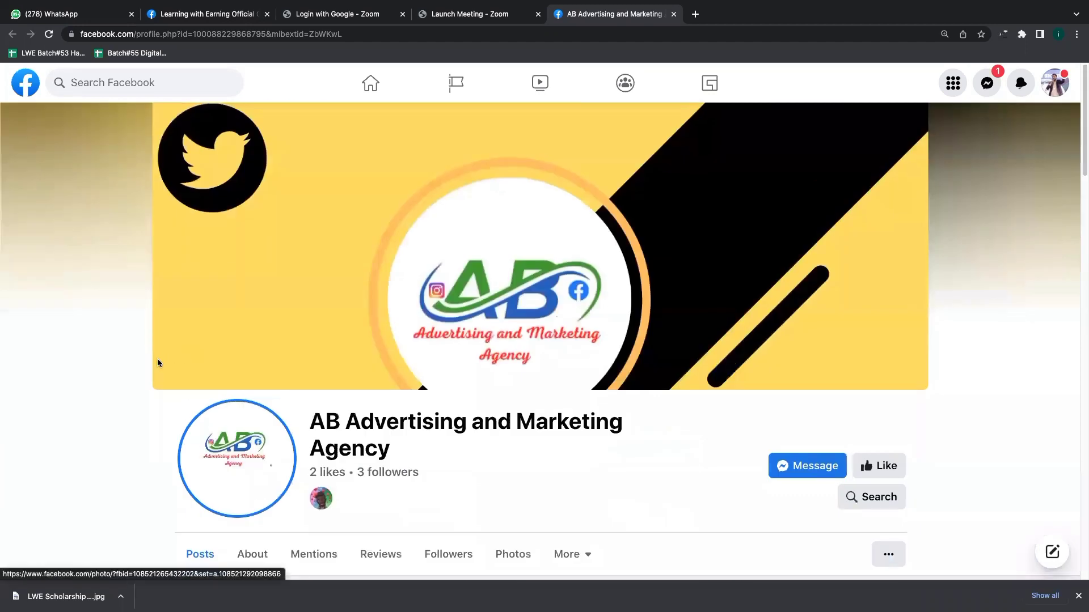
Review the logo, cover image and name on the AB Advertising and Marketing Agency Facebook page
{"action": "scroll", "coordinate": [158, 360], "scroll_direction": "down", "scroll_amount": 2}
{"action": "scroll", "coordinate": [151, 356], "scroll_direction": "down", "scroll_amount": 1}
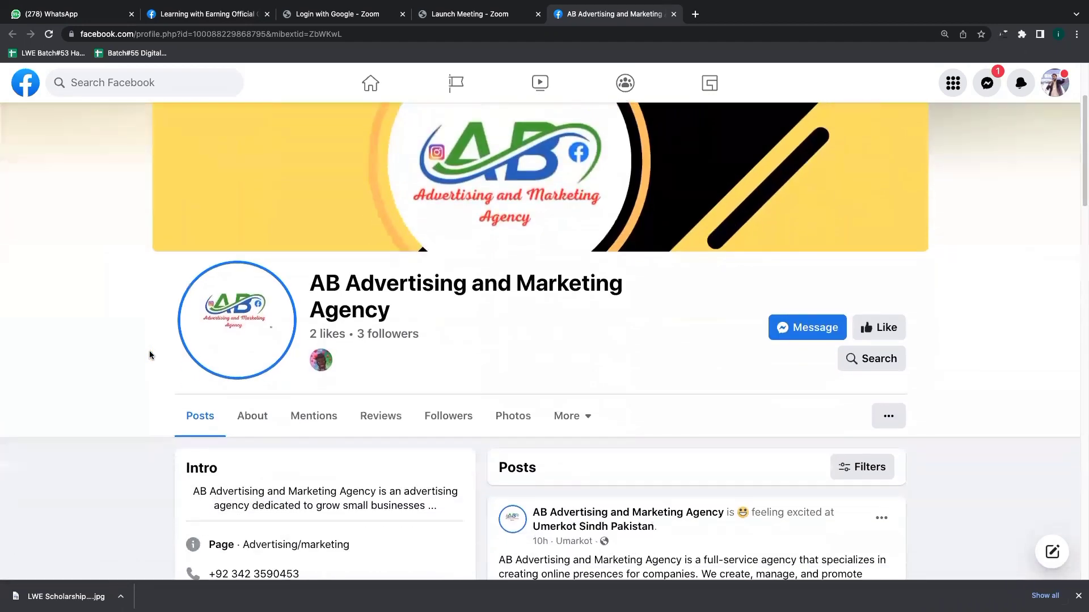
{"action": "left_click_drag", "start_coordinate": [304, 286], "coordinate": [356, 313]}
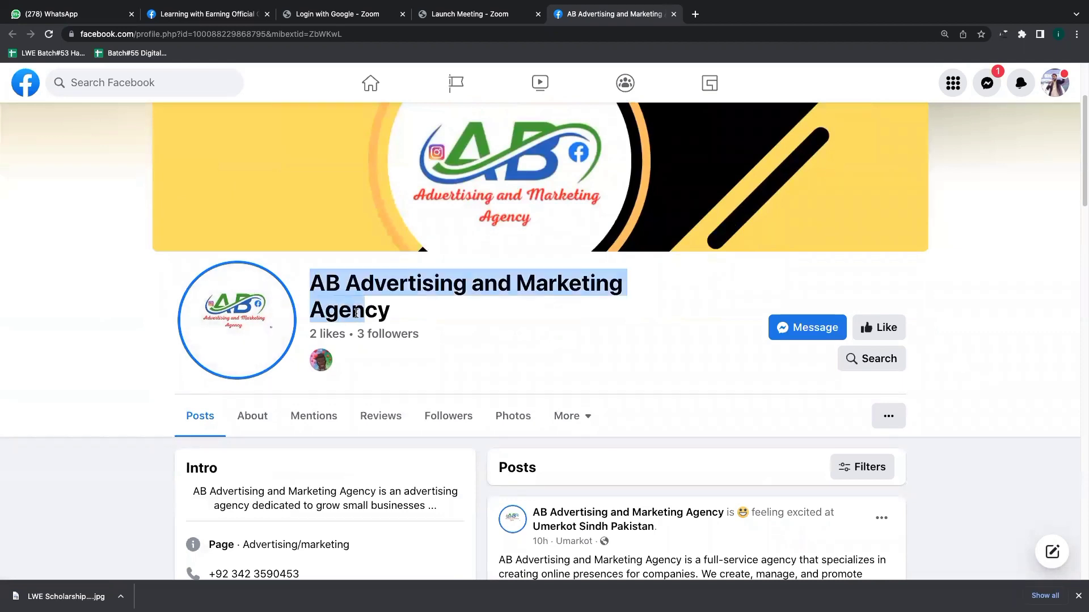
{"action": "left_click", "coordinate": [393, 314]}
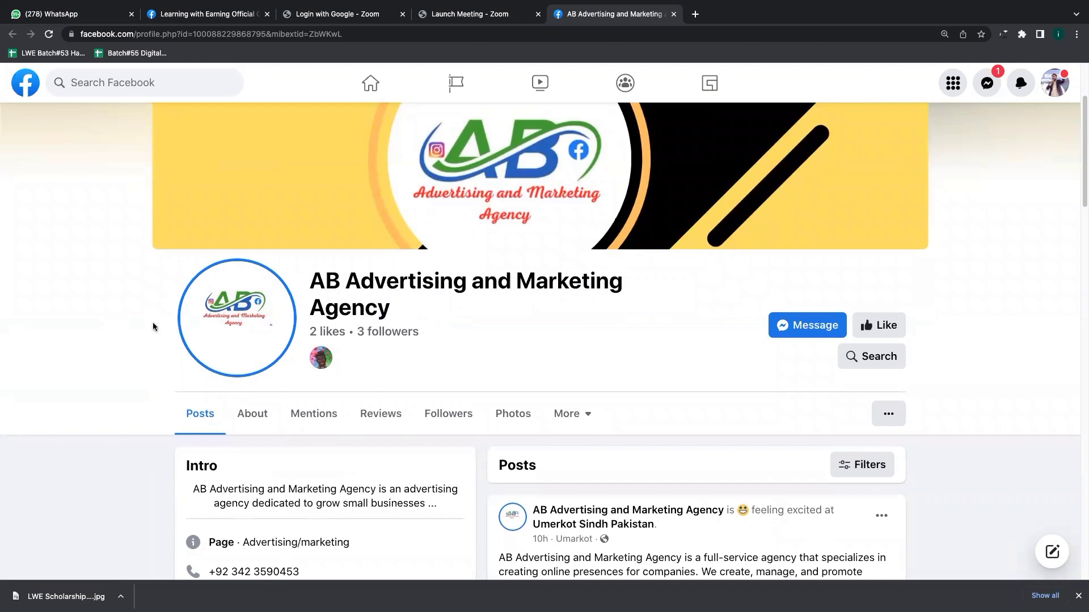
{"action": "scroll", "coordinate": [152, 323], "scroll_direction": "up", "scroll_amount": 1}
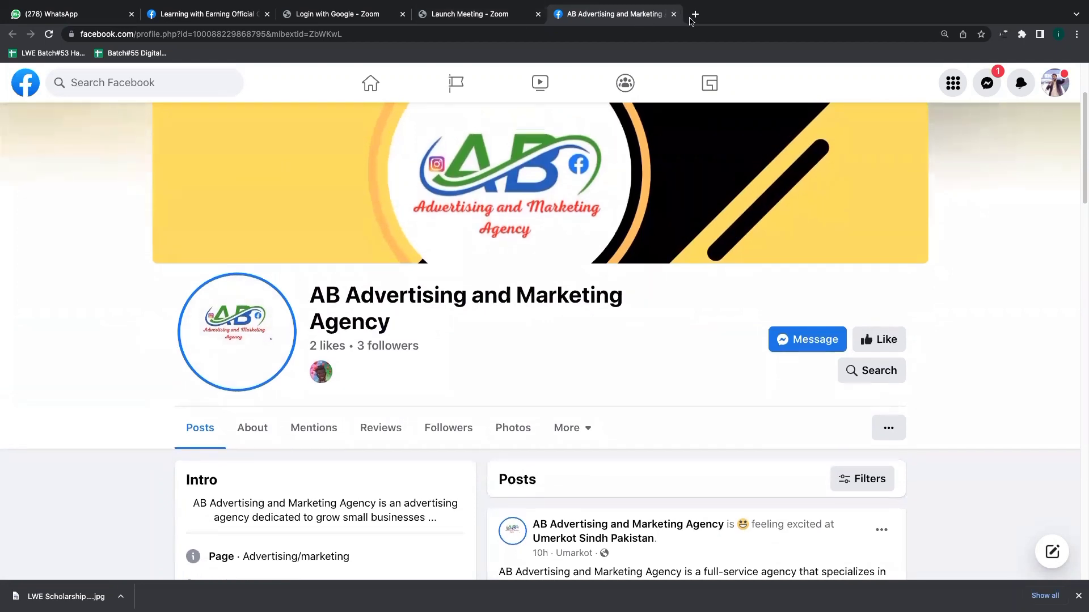
Open canva.com in a new browser tab and switch from the 7 CAnva 2023 team to the account owner's own team
{"action": "left_click", "coordinate": [694, 15]}
{"action": "type", "text": "canva.com"}
{"action": "key", "text": "Return"}
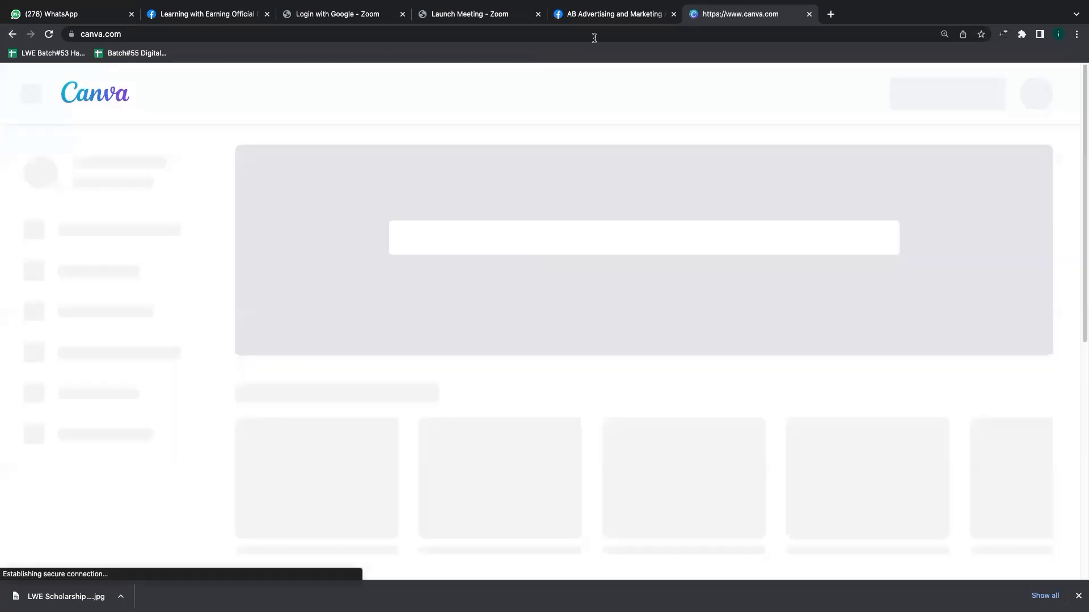
{"action": "left_click", "coordinate": [616, 15]}
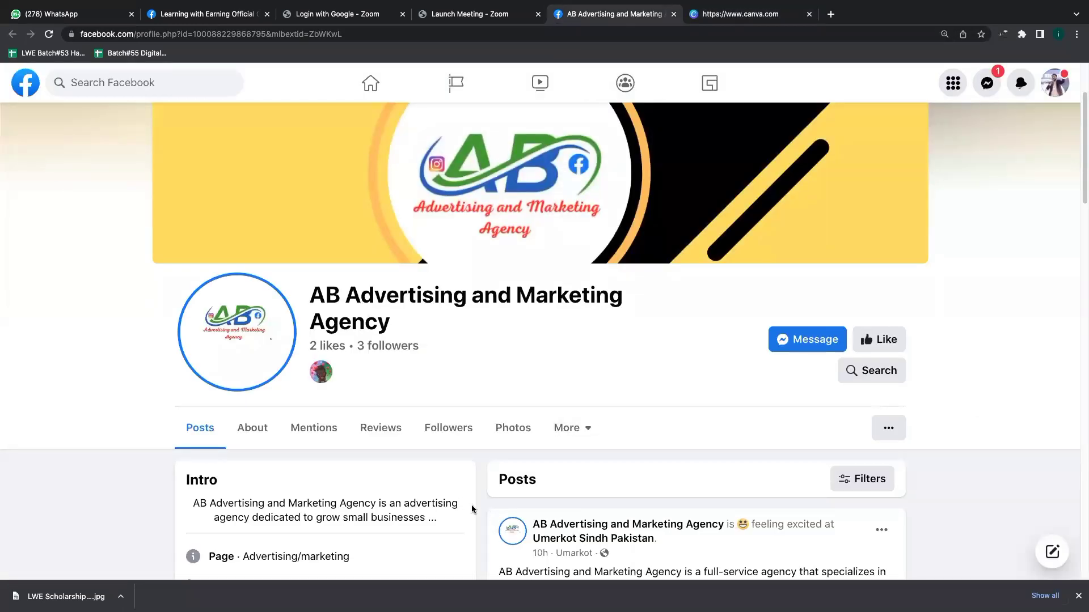
{"action": "left_click", "coordinate": [736, 21]}
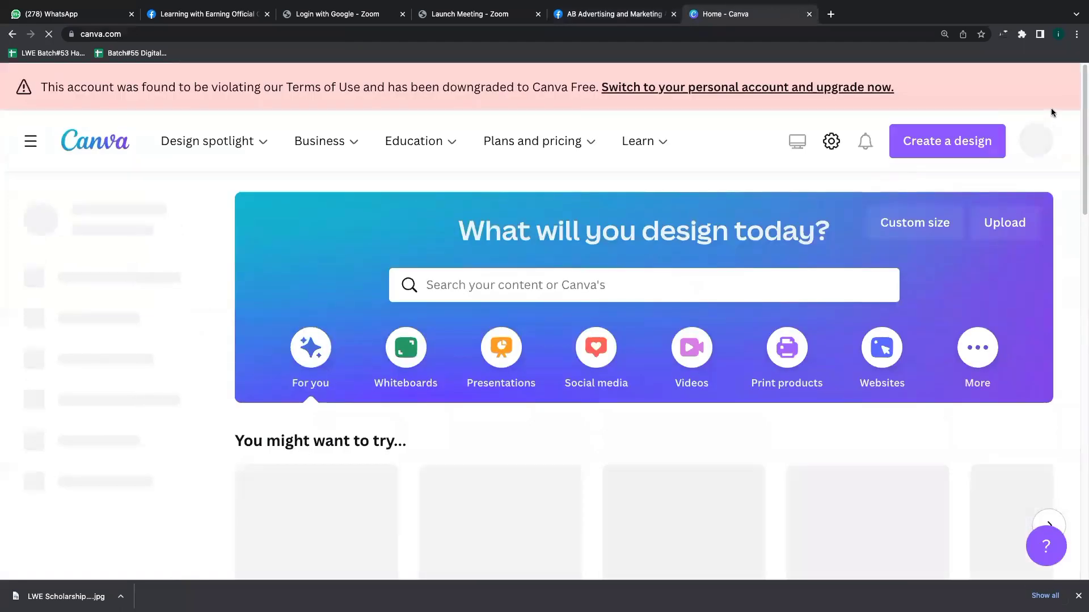
{"action": "left_click", "coordinate": [1043, 142]}
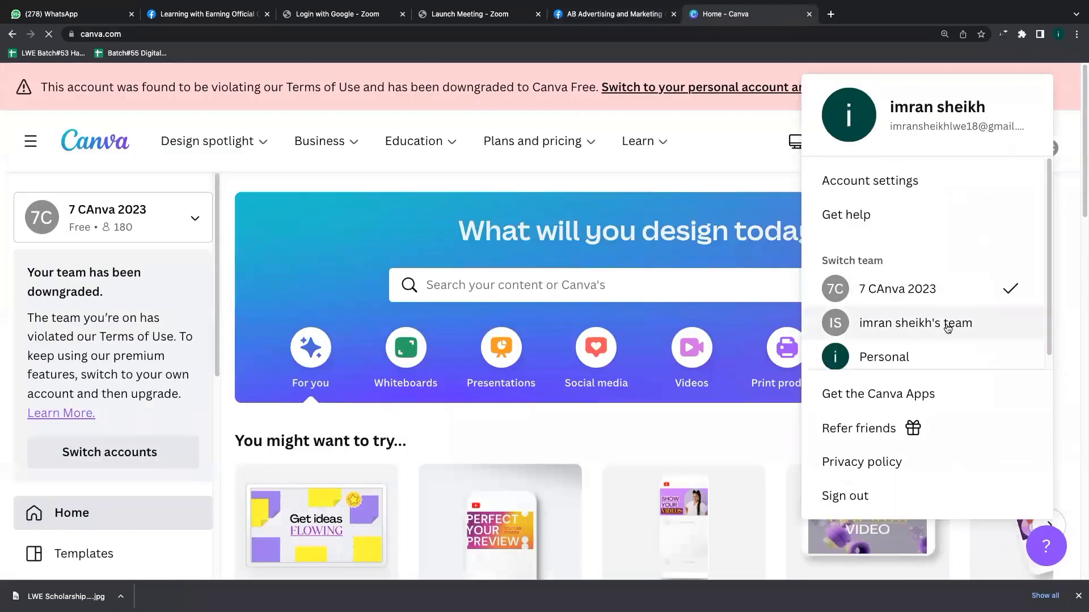
{"action": "left_click", "coordinate": [947, 324]}
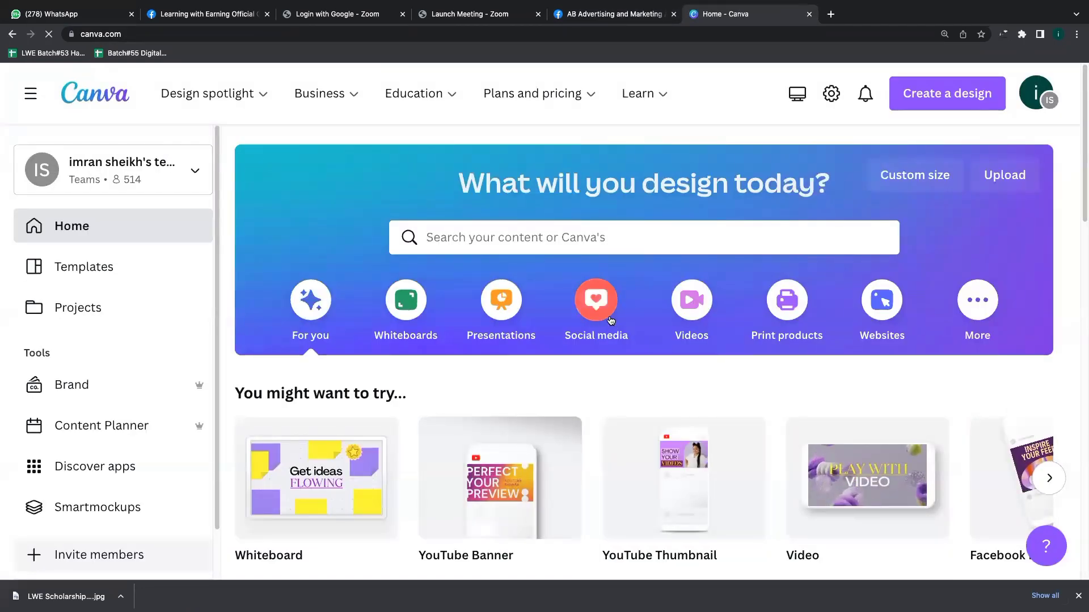
Search Canva for "logo" and show the matching templates instead of projects
{"action": "left_click", "coordinate": [554, 232]}
{"action": "type", "text": "logo"}
{"action": "key", "text": "Return"}
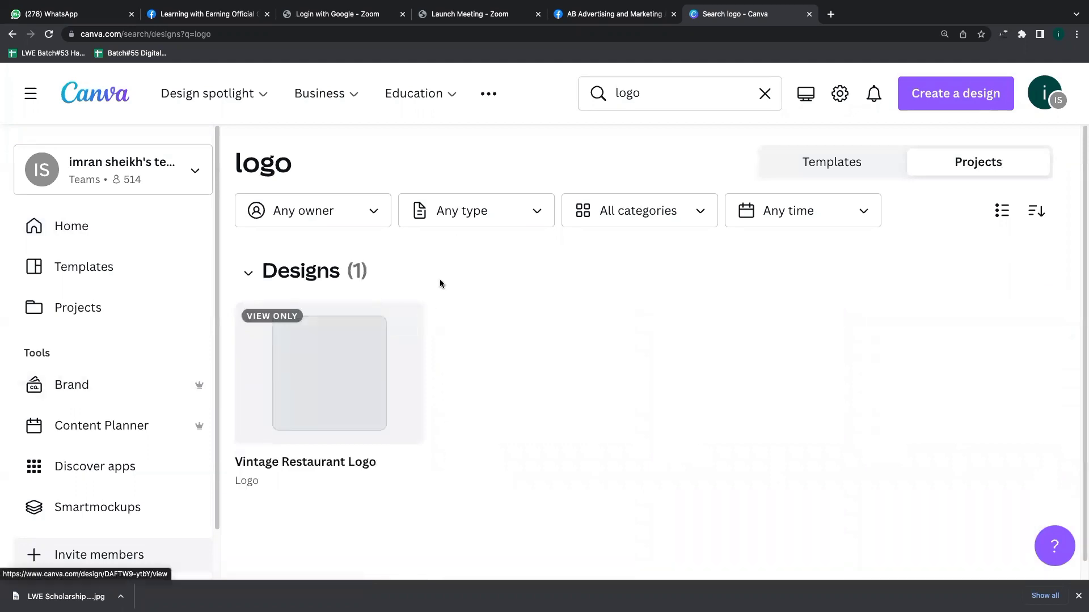
{"action": "scroll", "coordinate": [649, 311], "scroll_direction": "down", "scroll_amount": 1}
{"action": "scroll", "coordinate": [650, 310], "scroll_direction": "up", "scroll_amount": 1}
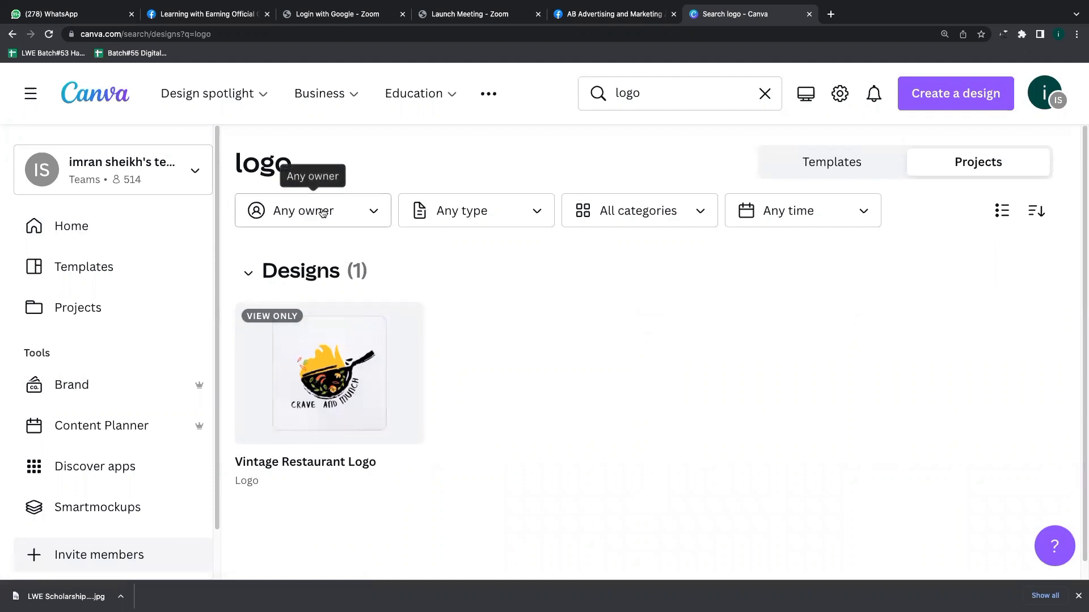
{"action": "left_click", "coordinate": [821, 178]}
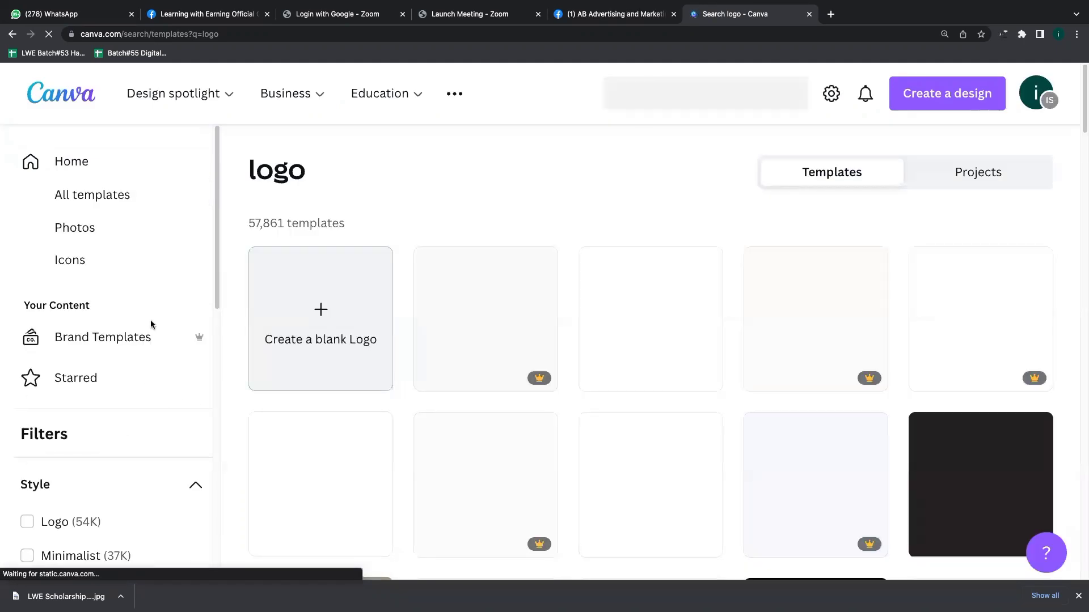
Filter the logo templates by the Modern and Elegant styles and the Marketing theme
{"action": "scroll", "coordinate": [133, 361], "scroll_direction": "down", "scroll_amount": 5}
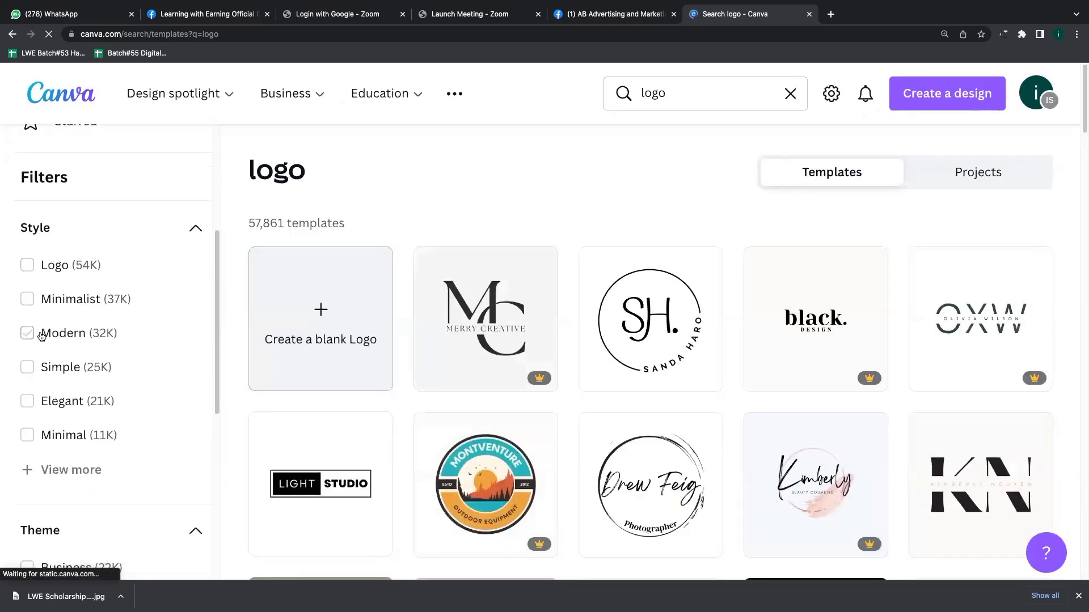
{"action": "left_click", "coordinate": [27, 333]}
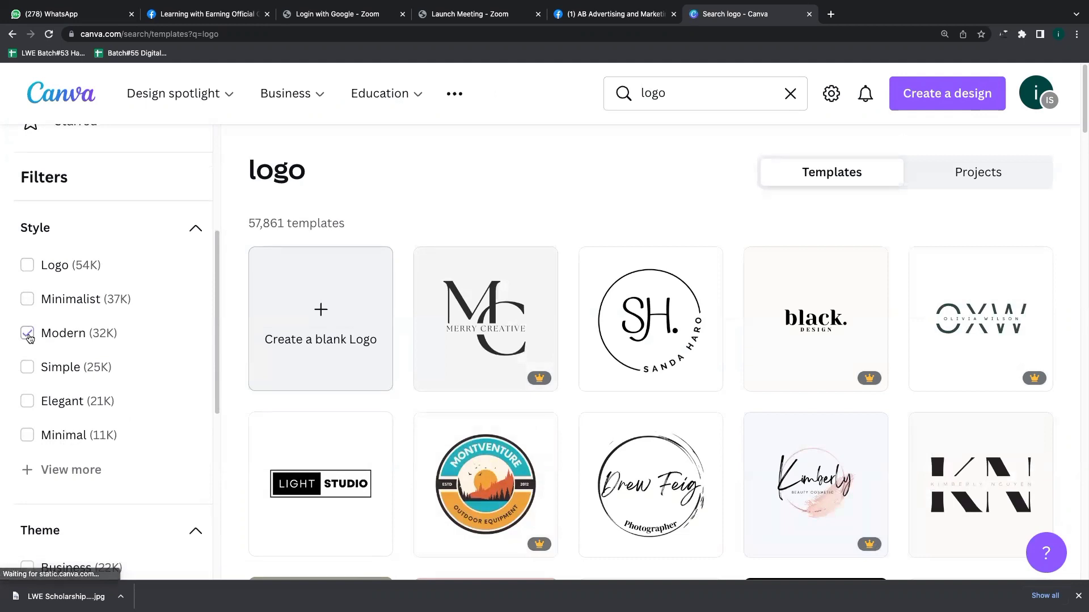
{"action": "left_click", "coordinate": [32, 404]}
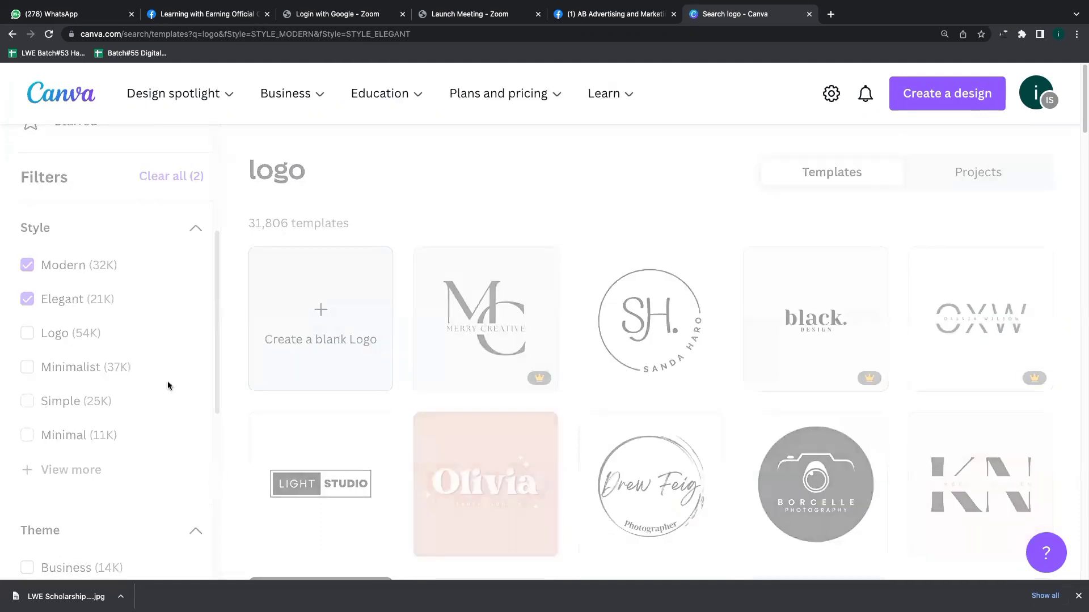
{"action": "scroll", "coordinate": [186, 349], "scroll_direction": "down", "scroll_amount": 6}
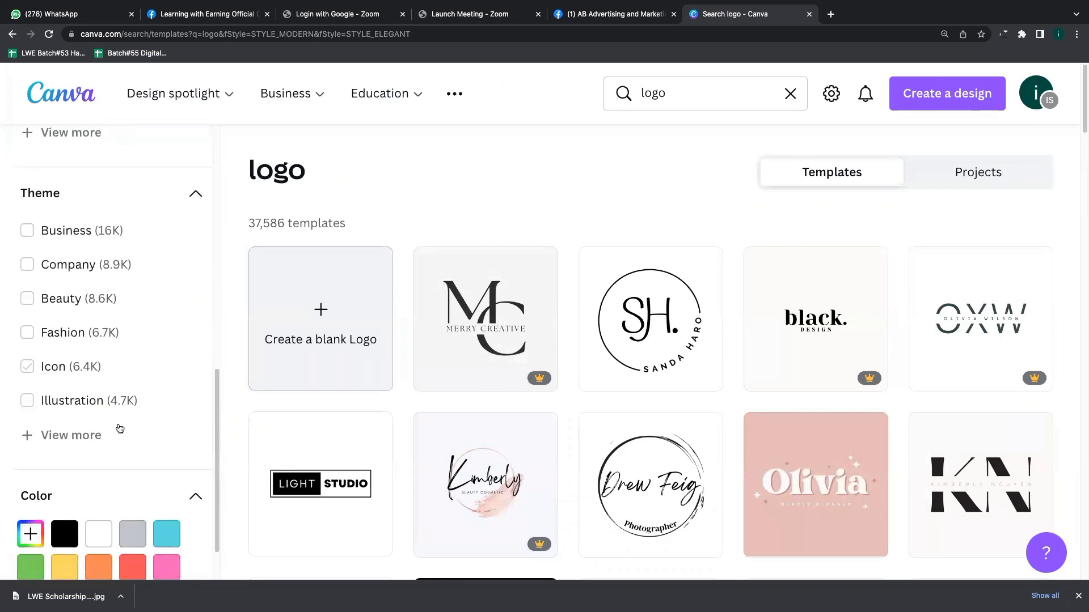
{"action": "scroll", "coordinate": [108, 391], "scroll_direction": "down", "scroll_amount": 1}
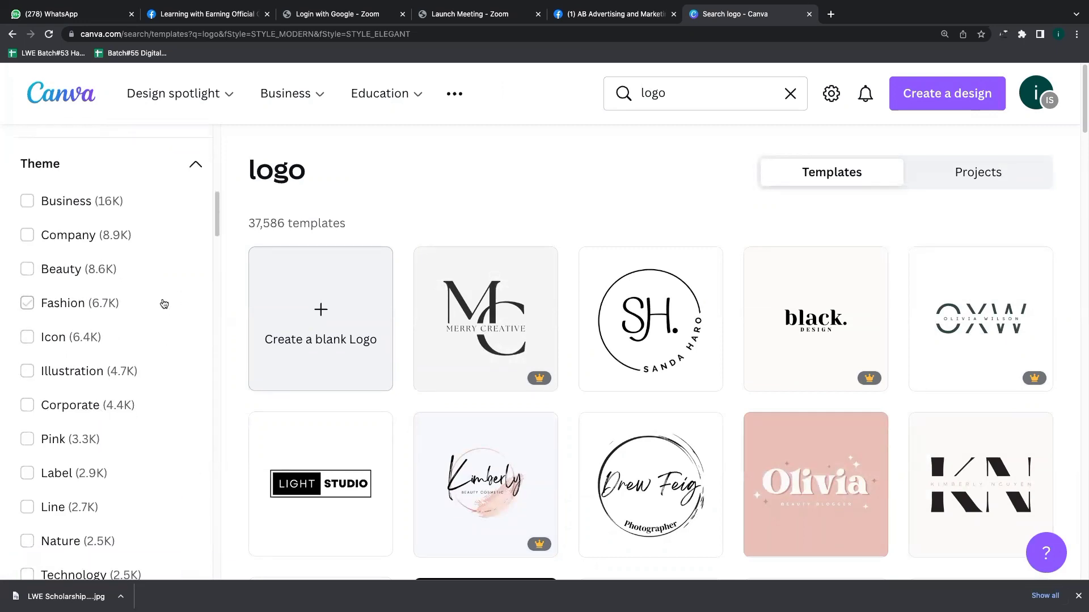
{"action": "scroll", "coordinate": [163, 306], "scroll_direction": "down", "scroll_amount": 5}
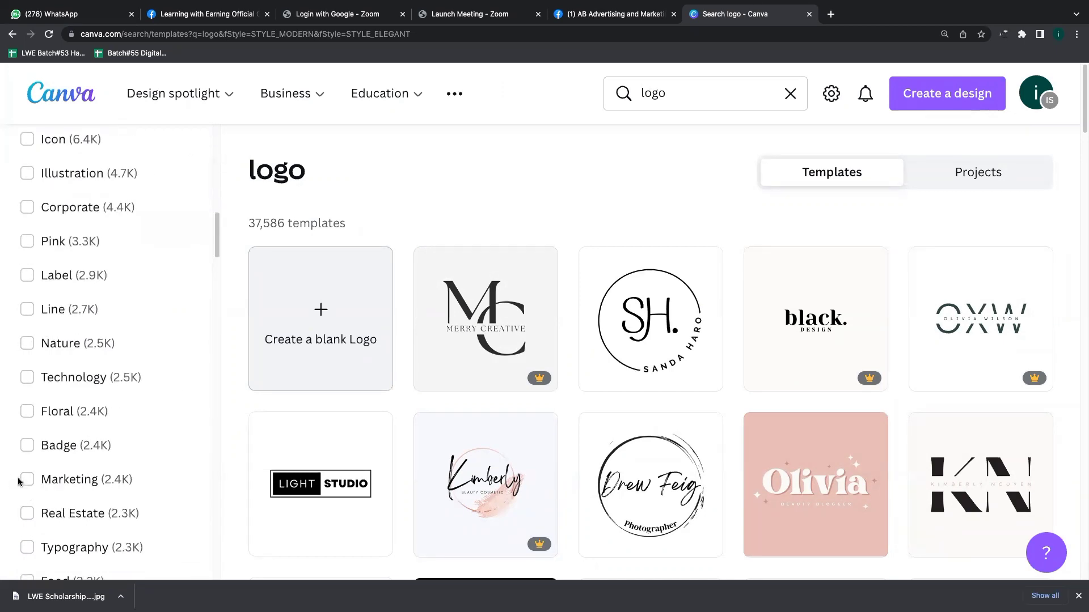
{"action": "left_click", "coordinate": [31, 483]}
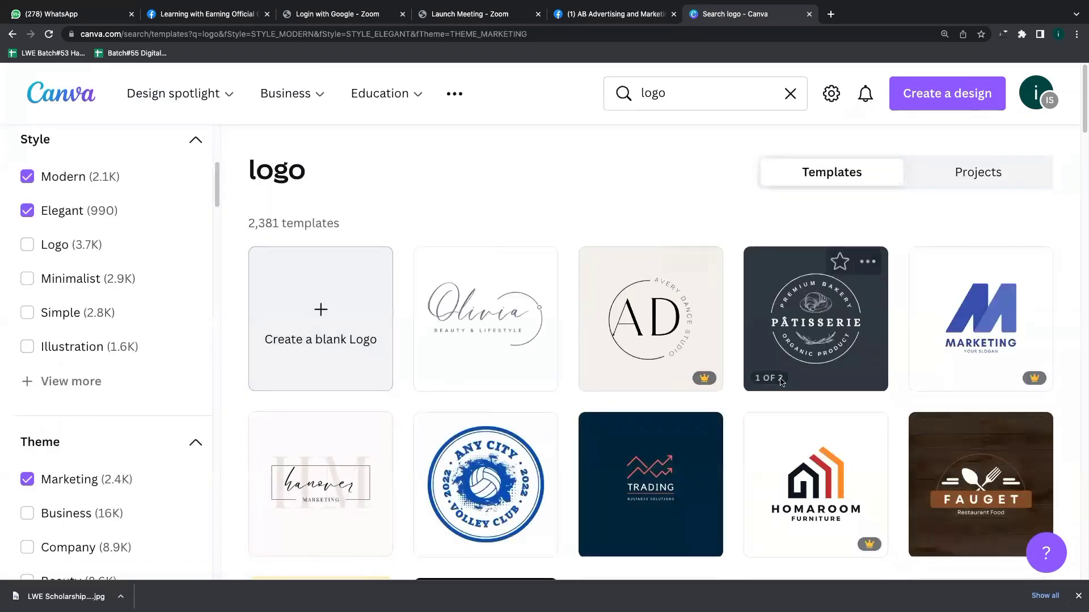
Browse the filtered logo templates for a design that suits a marketing agency
{"action": "scroll", "coordinate": [485, 499], "scroll_direction": "down", "scroll_amount": 1}
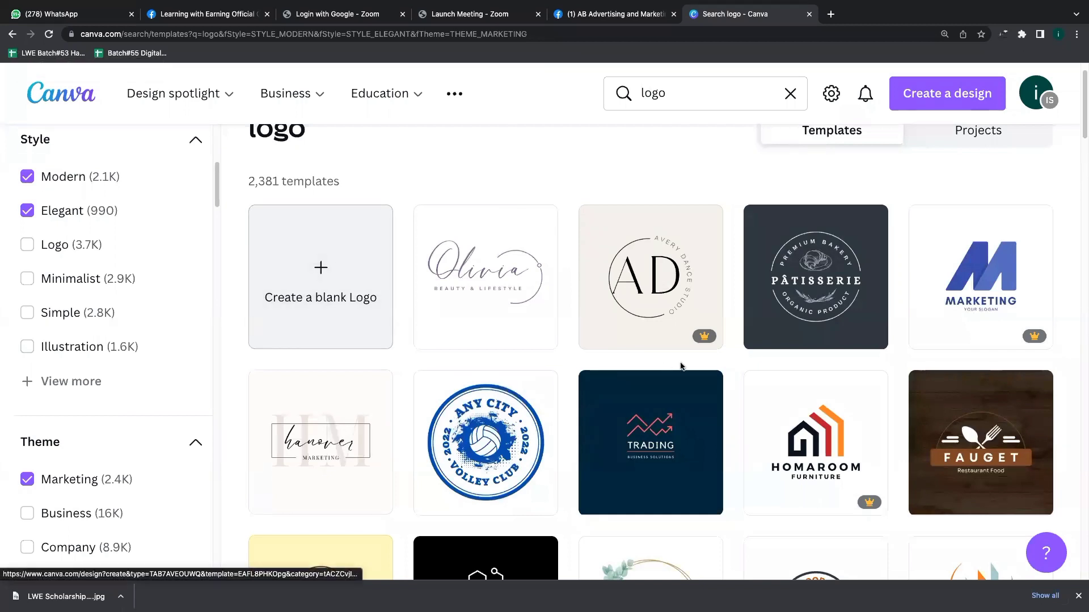
{"action": "scroll", "coordinate": [923, 469], "scroll_direction": "down", "scroll_amount": 1}
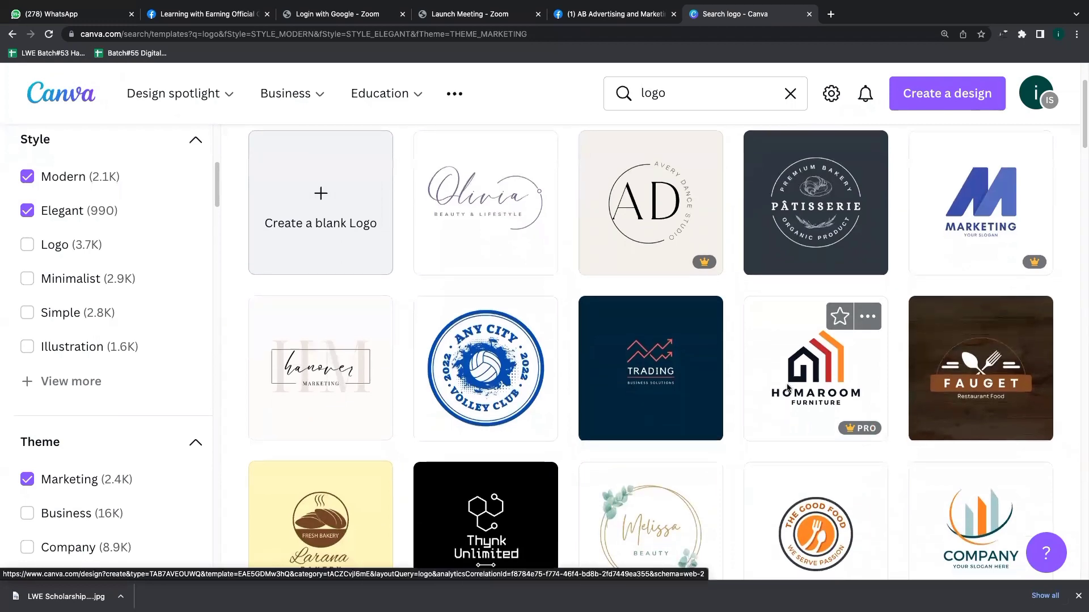
{"action": "scroll", "coordinate": [788, 385], "scroll_direction": "down", "scroll_amount": 5}
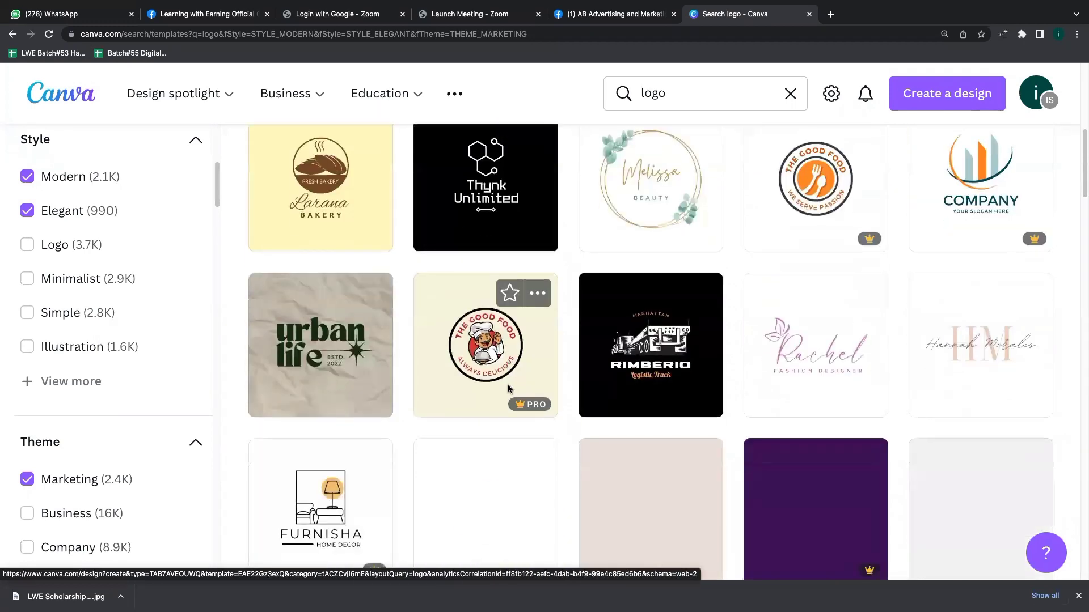
{"action": "scroll", "coordinate": [764, 384], "scroll_direction": "down", "scroll_amount": 3}
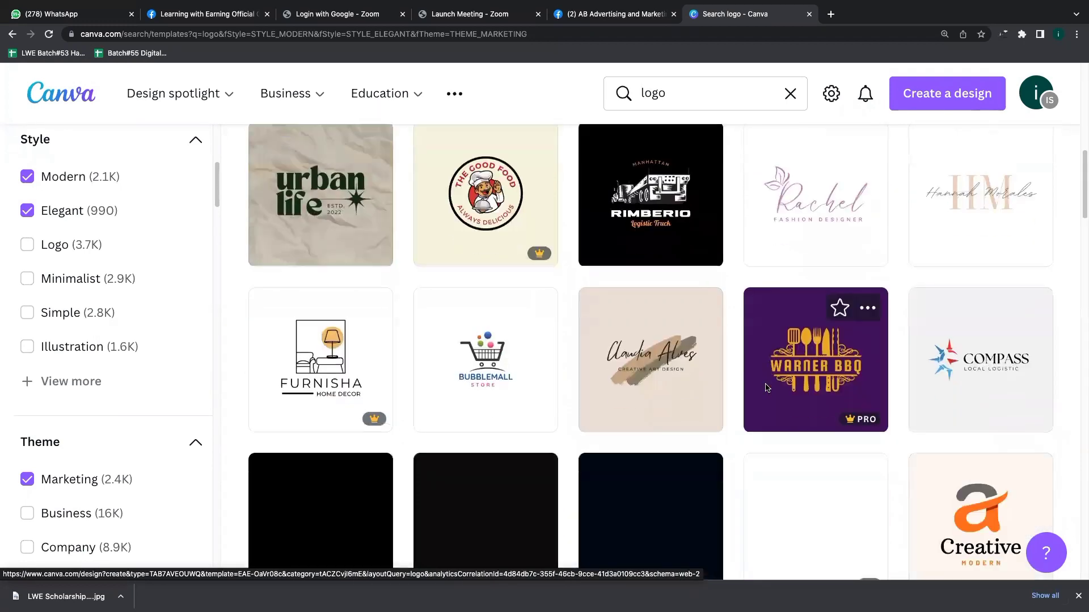
{"action": "scroll", "coordinate": [661, 395], "scroll_direction": "down", "scroll_amount": 4}
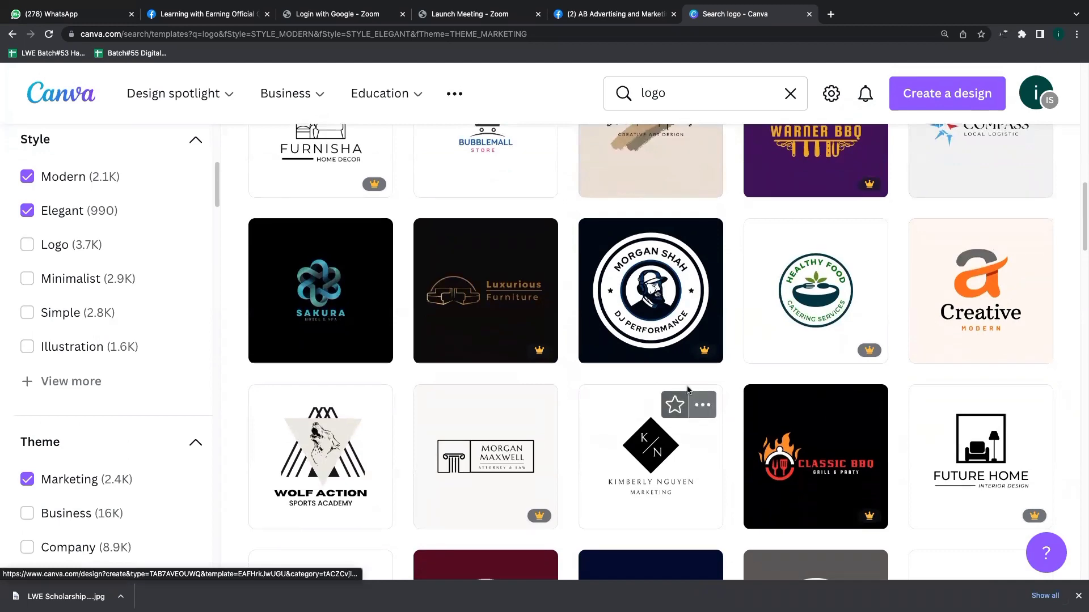
{"action": "scroll", "coordinate": [731, 383], "scroll_direction": "down", "scroll_amount": 10}
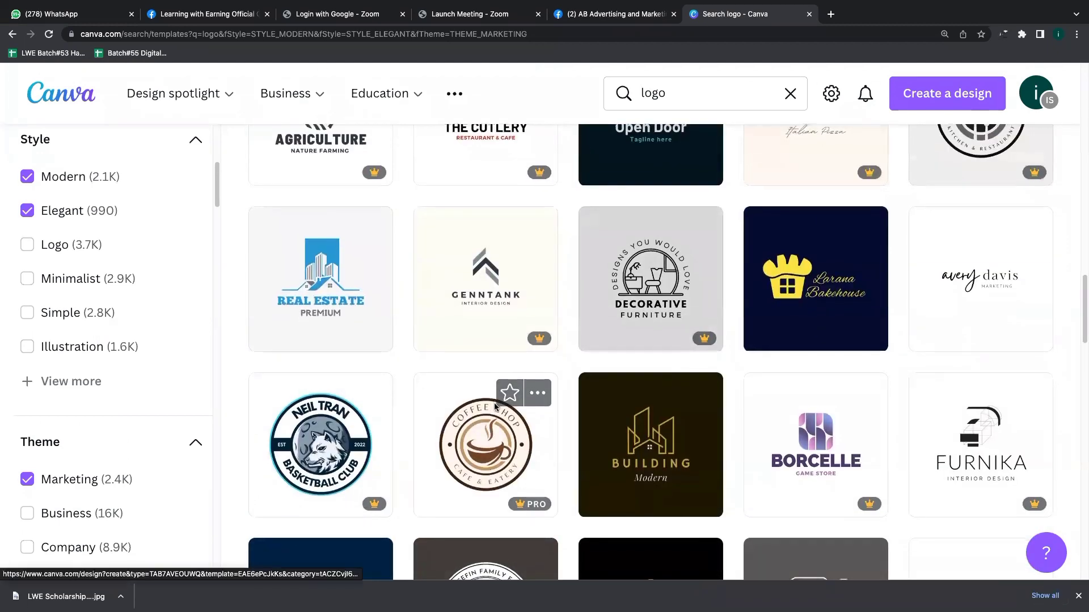
{"action": "scroll", "coordinate": [600, 409], "scroll_direction": "down", "scroll_amount": 5}
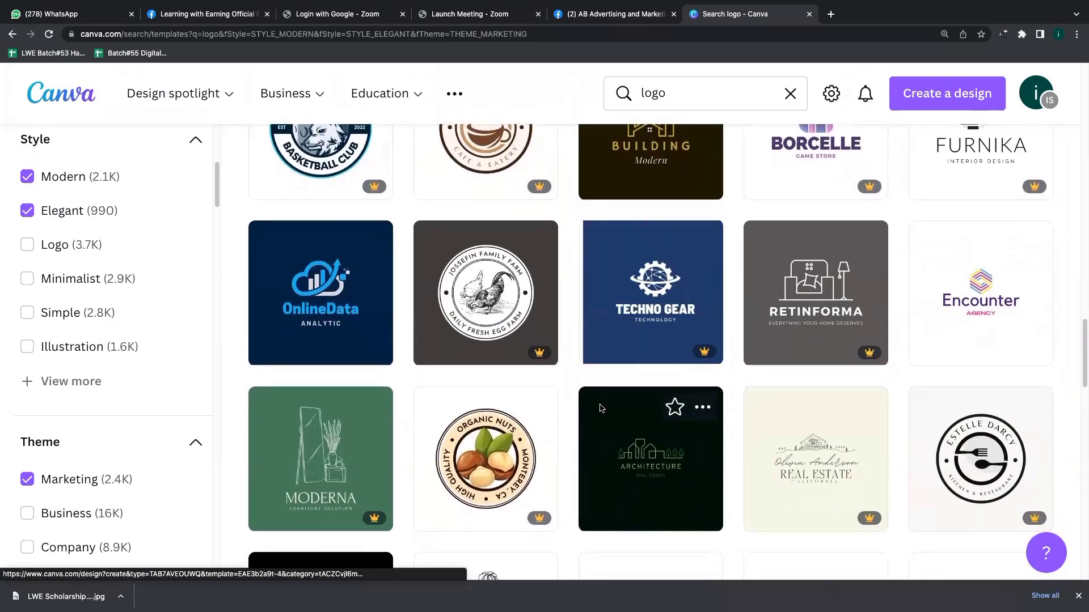
{"action": "scroll", "coordinate": [600, 397], "scroll_direction": "down", "scroll_amount": 2}
{"action": "scroll", "coordinate": [596, 397], "scroll_direction": "down", "scroll_amount": 6}
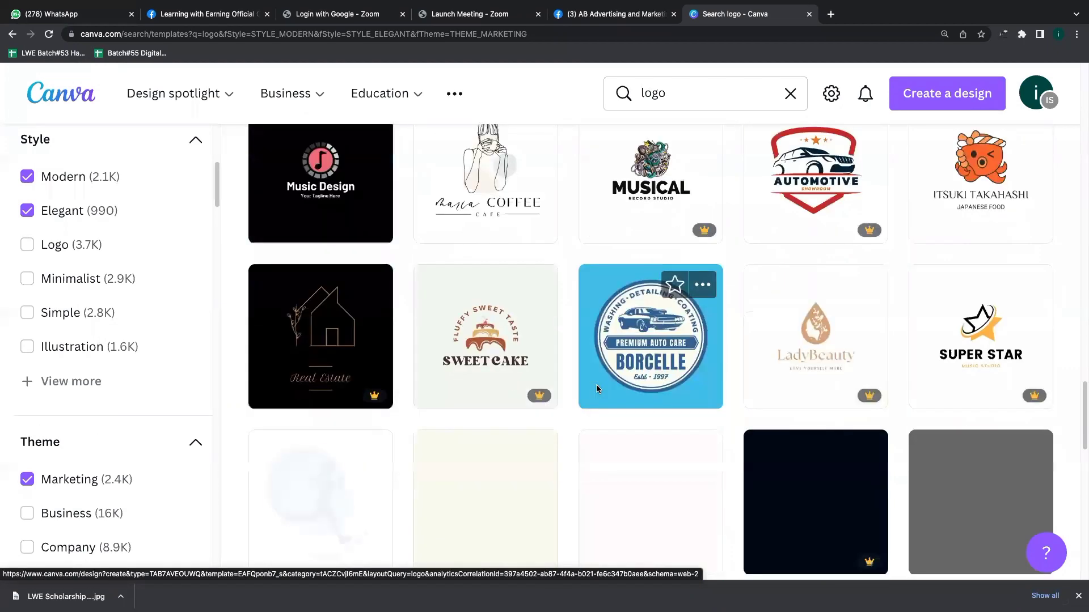
{"action": "scroll", "coordinate": [585, 434], "scroll_direction": "down", "scroll_amount": 2}
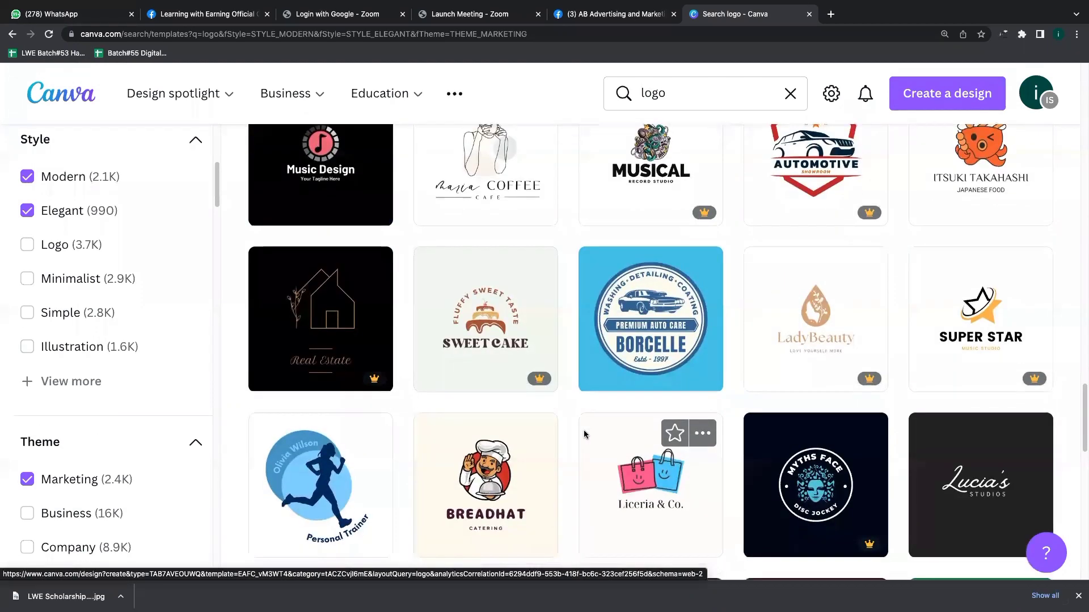
{"action": "scroll", "coordinate": [586, 433], "scroll_direction": "down", "scroll_amount": 5}
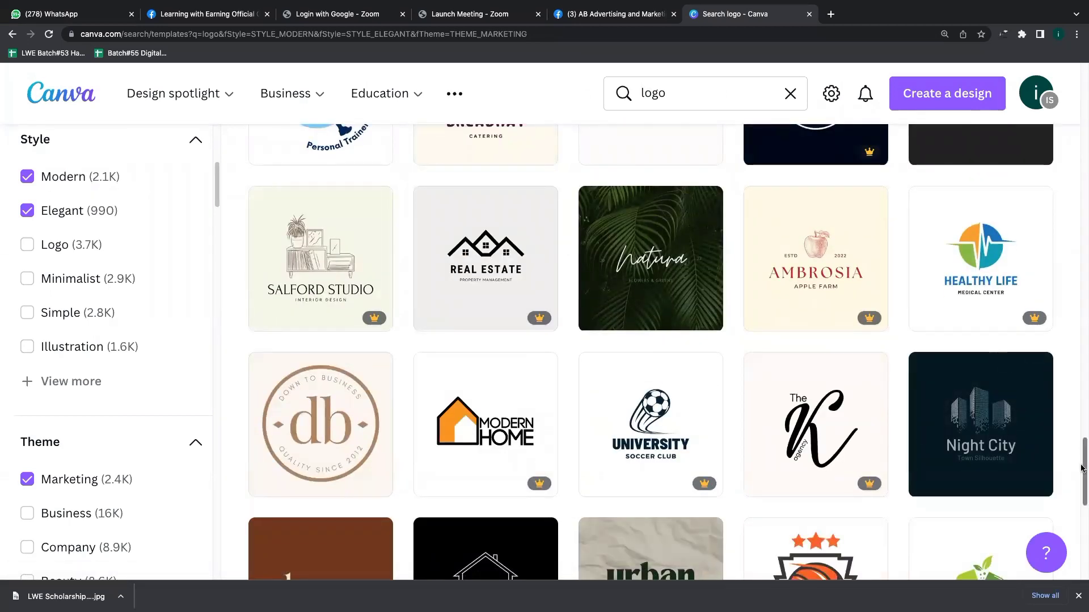
{"action": "left_click_drag", "start_coordinate": [1081, 468], "coordinate": [1080, 144]}
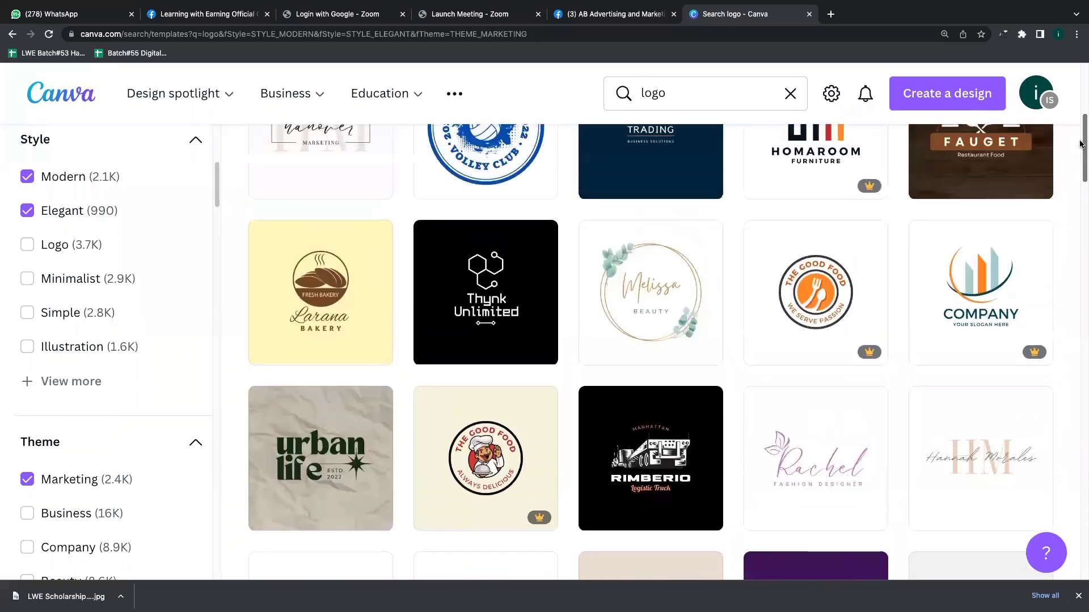
{"action": "scroll", "coordinate": [1062, 137], "scroll_direction": "up", "scroll_amount": 5}
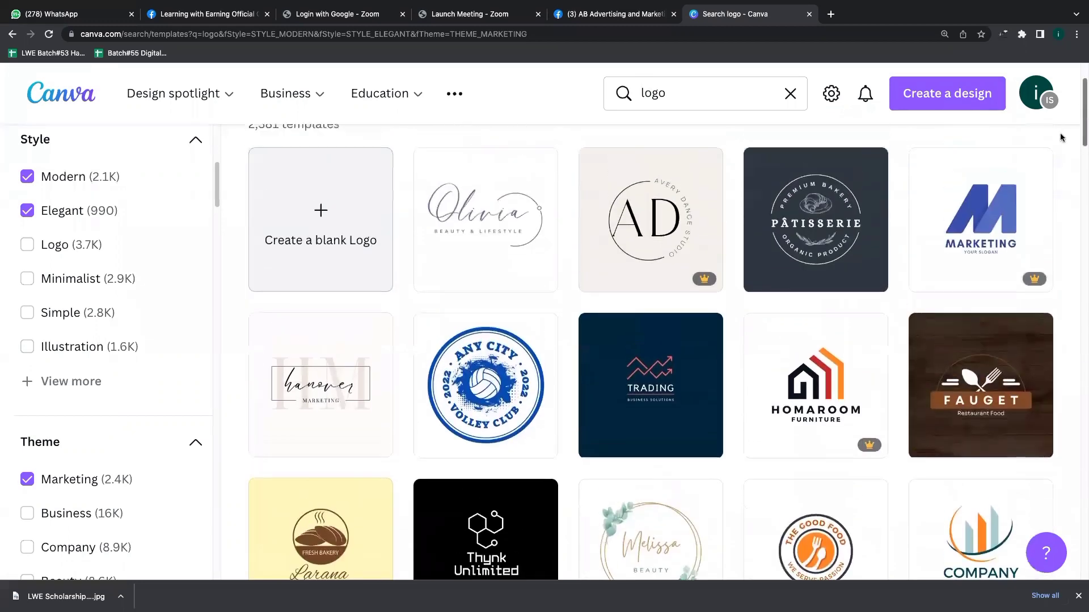
Open the blue letter M Marketing logo template for editing and select its M graphic
{"action": "left_click", "coordinate": [986, 237]}
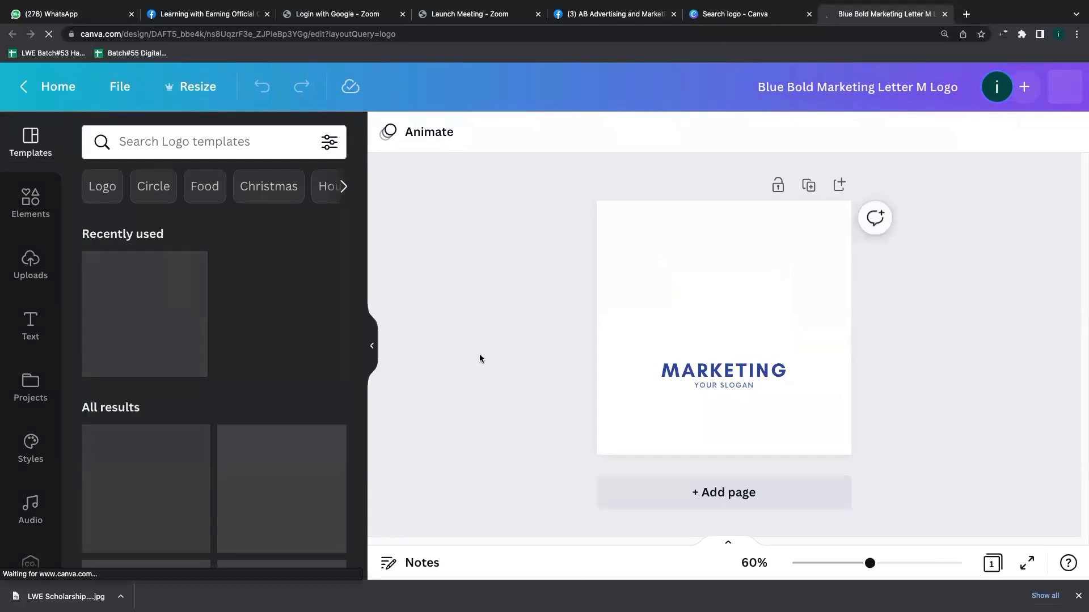
{"action": "left_click", "coordinate": [759, 323]}
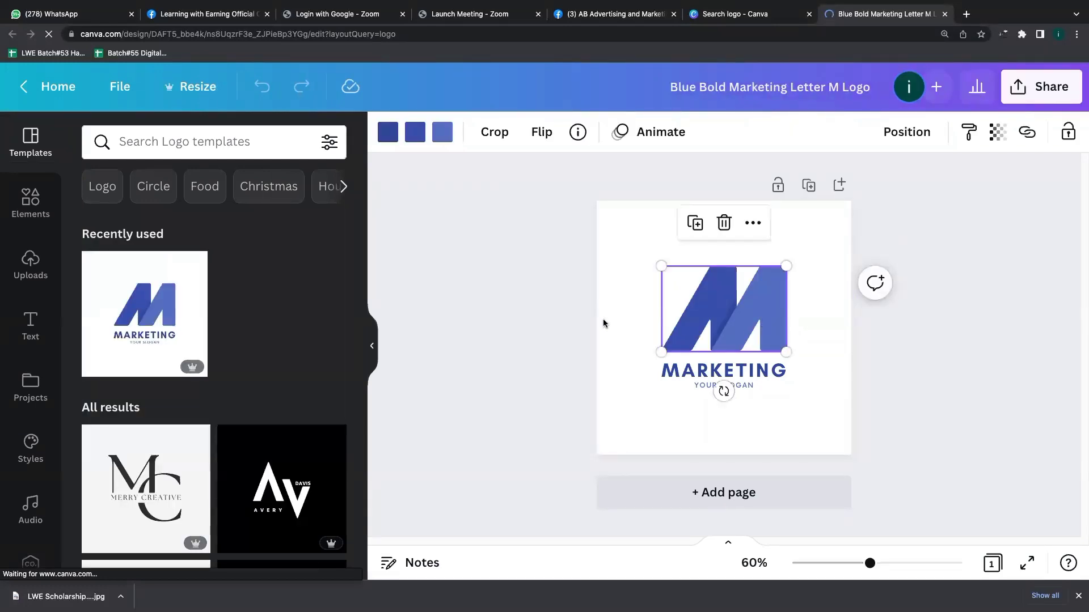
{"action": "left_click", "coordinate": [518, 319]}
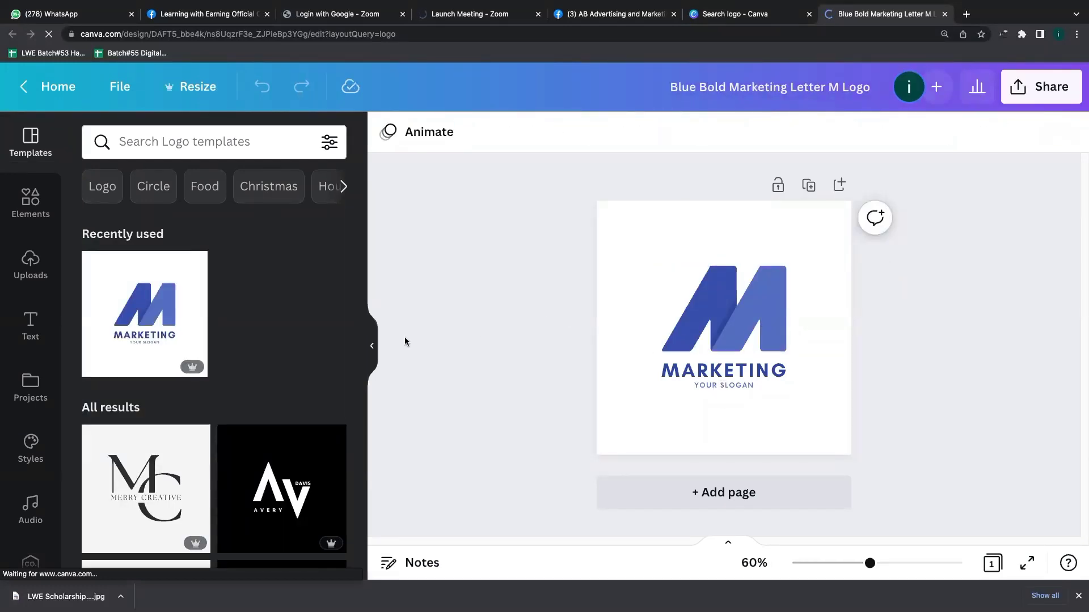
{"action": "left_click", "coordinate": [742, 327]}
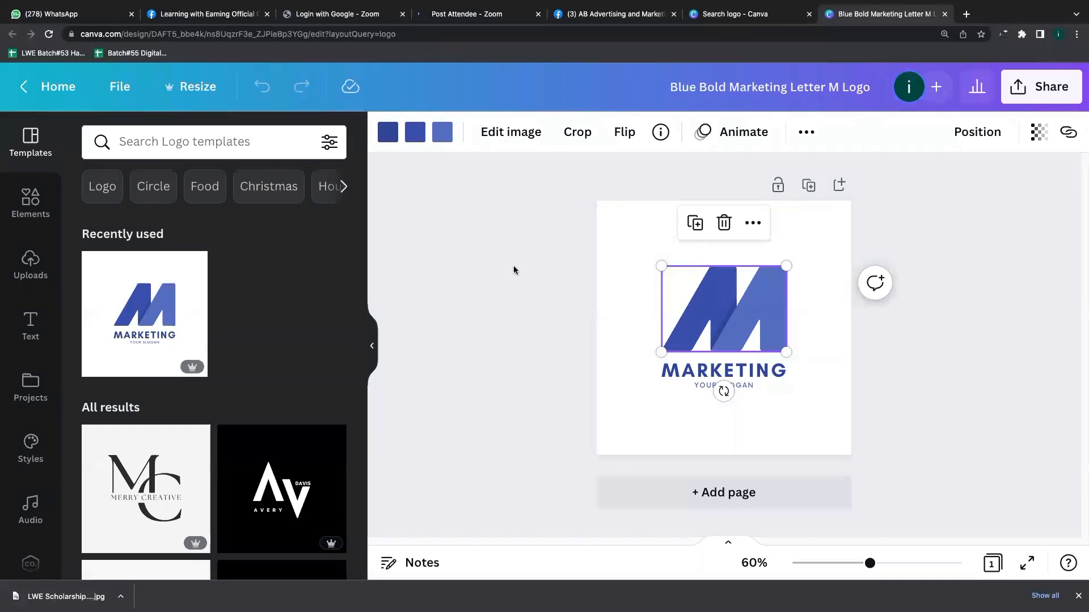
Delete the blue M graphic from the Marketing logo design
{"action": "left_click", "coordinate": [513, 270]}
{"action": "left_click", "coordinate": [737, 343]}
{"action": "left_click", "coordinate": [570, 333]}
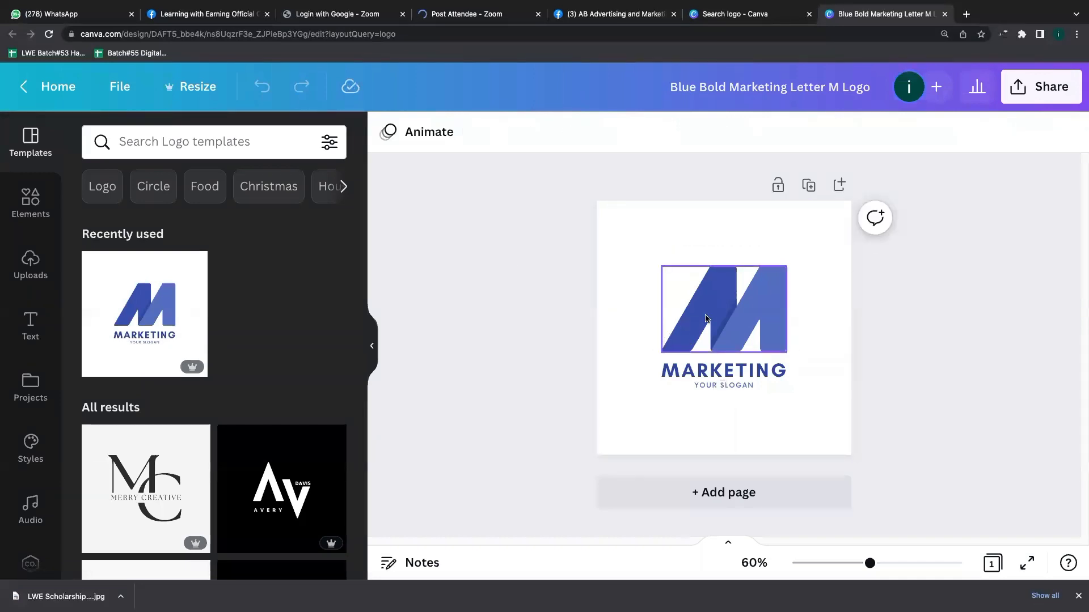
{"action": "left_click", "coordinate": [706, 319]}
{"action": "left_click", "coordinate": [575, 334]}
{"action": "left_click", "coordinate": [718, 343]}
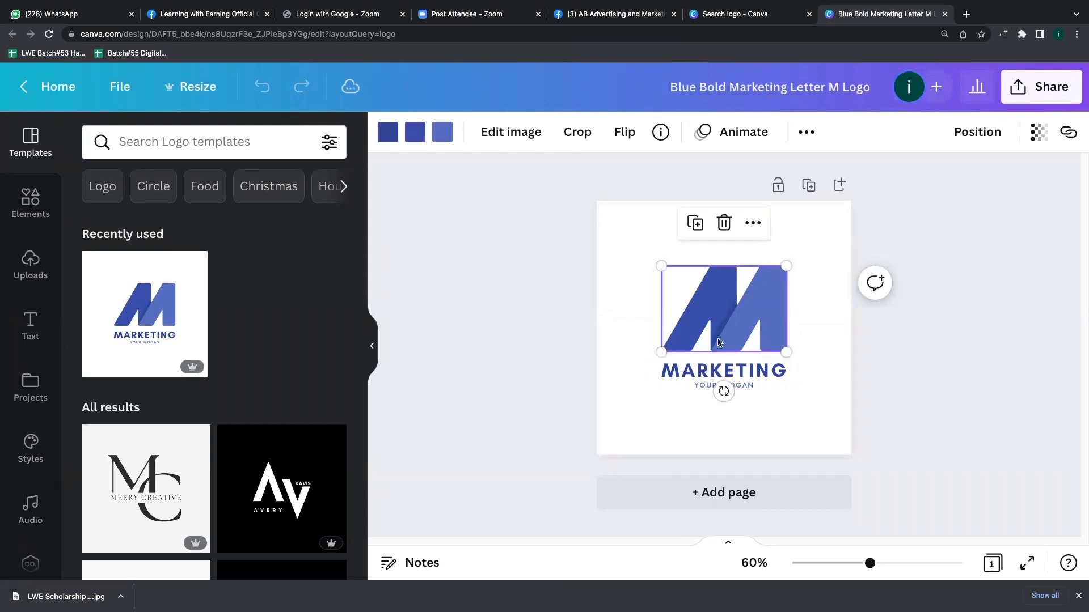
{"action": "double_click", "coordinate": [720, 331]}
{"action": "left_click", "coordinate": [546, 332]}
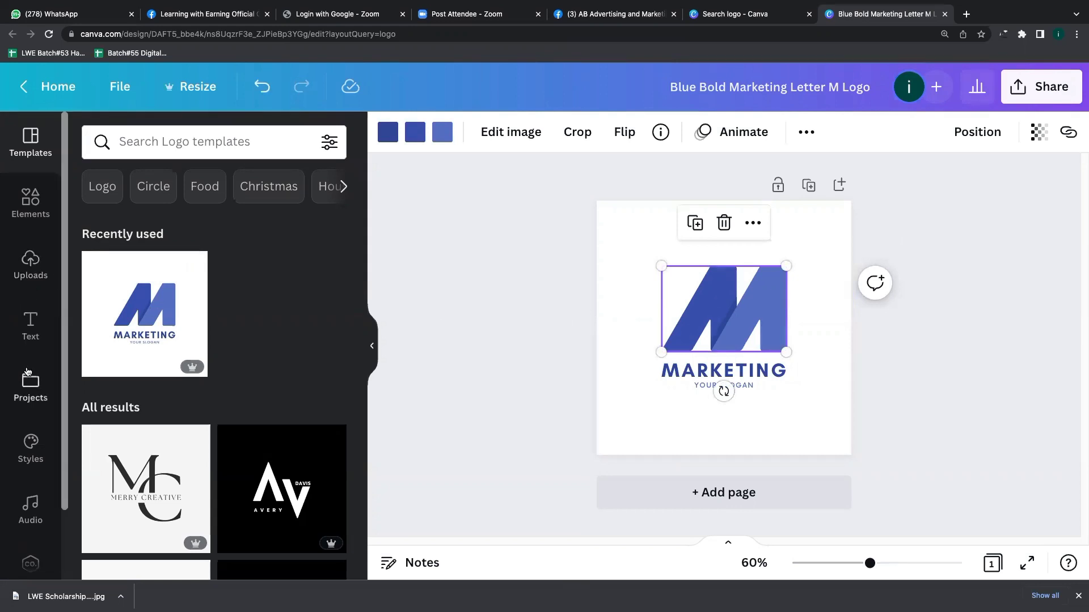
{"action": "key", "text": "Delete"}
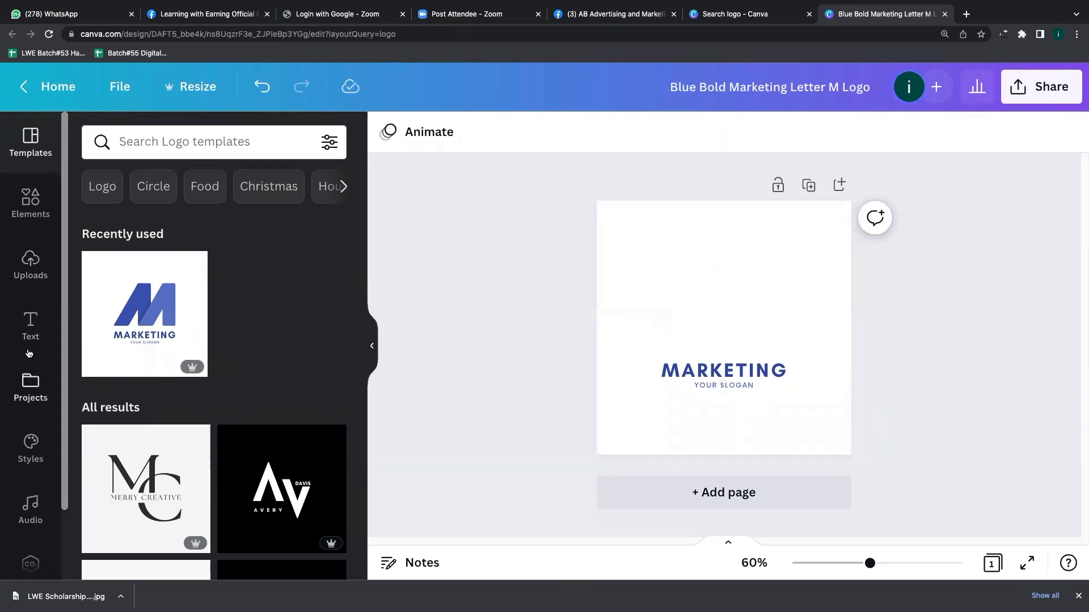
Browse the ready-made font combinations in the text library for lettering that suits the logo
{"action": "left_click", "coordinate": [31, 335]}
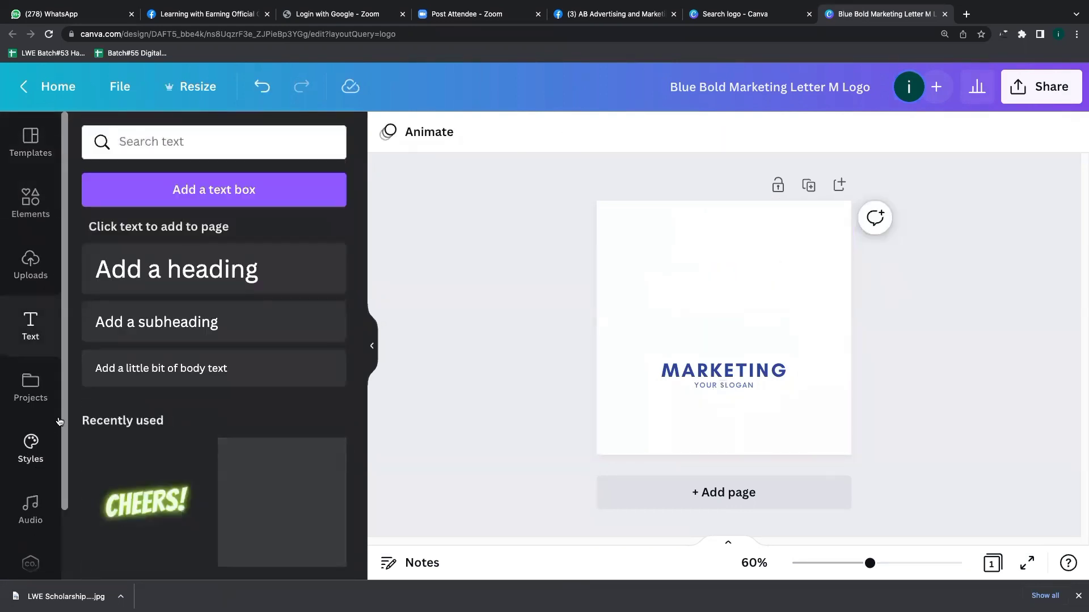
{"action": "scroll", "coordinate": [214, 397], "scroll_direction": "down", "scroll_amount": 1}
{"action": "scroll", "coordinate": [214, 397], "scroll_direction": "down", "scroll_amount": 5}
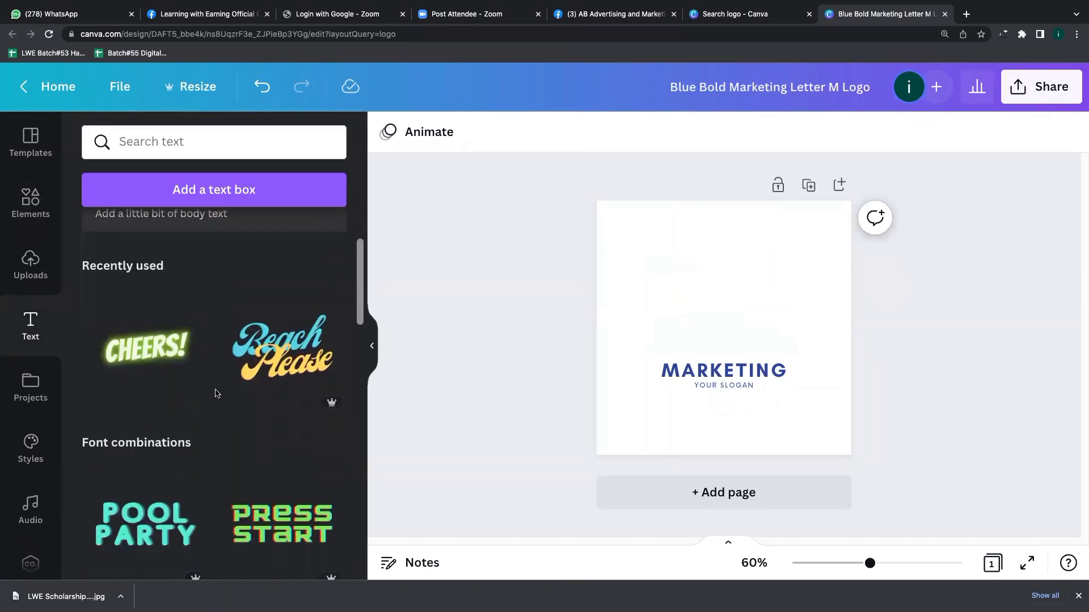
{"action": "scroll", "coordinate": [216, 391], "scroll_direction": "down", "scroll_amount": 5}
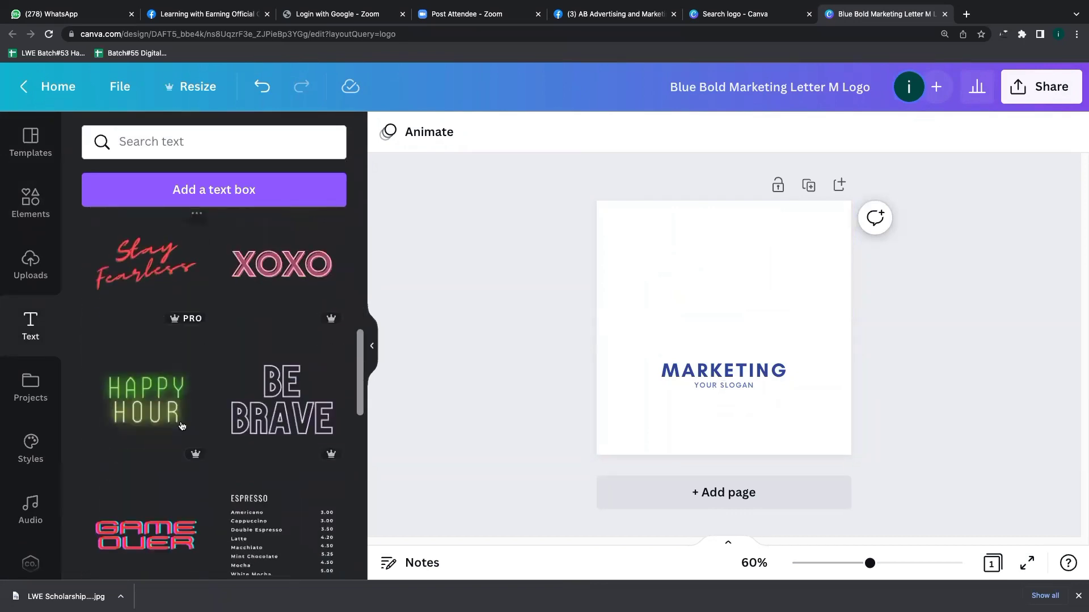
{"action": "scroll", "coordinate": [181, 426], "scroll_direction": "up", "scroll_amount": 2}
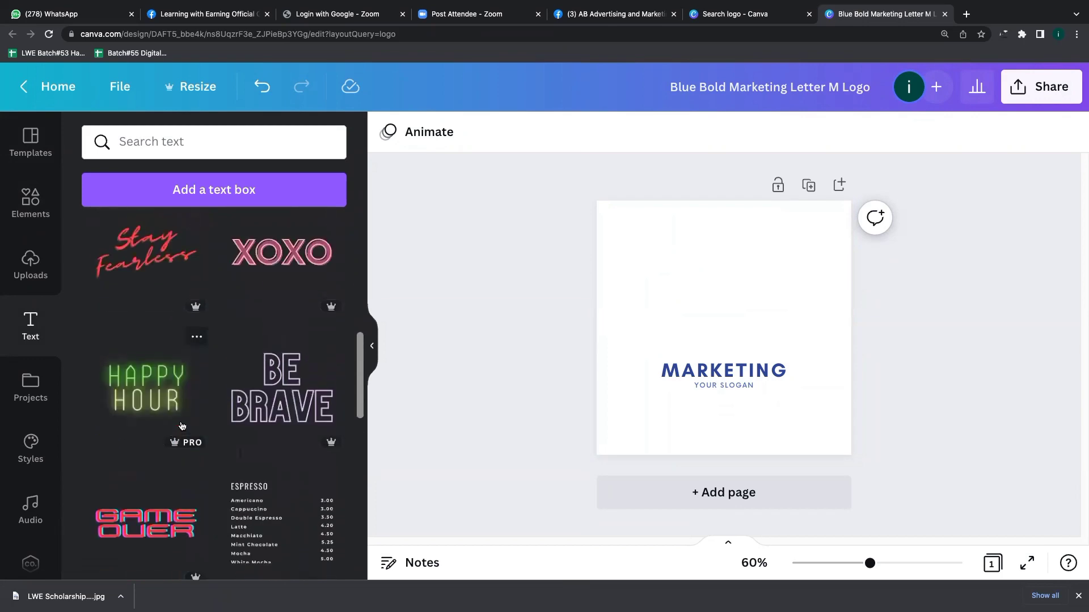
Return to the logo template search and remove the Elegant style filter, keeping Modern and Marketing
{"action": "left_click", "coordinate": [732, 15]}
{"action": "scroll", "coordinate": [631, 262], "scroll_direction": "down", "scroll_amount": 10}
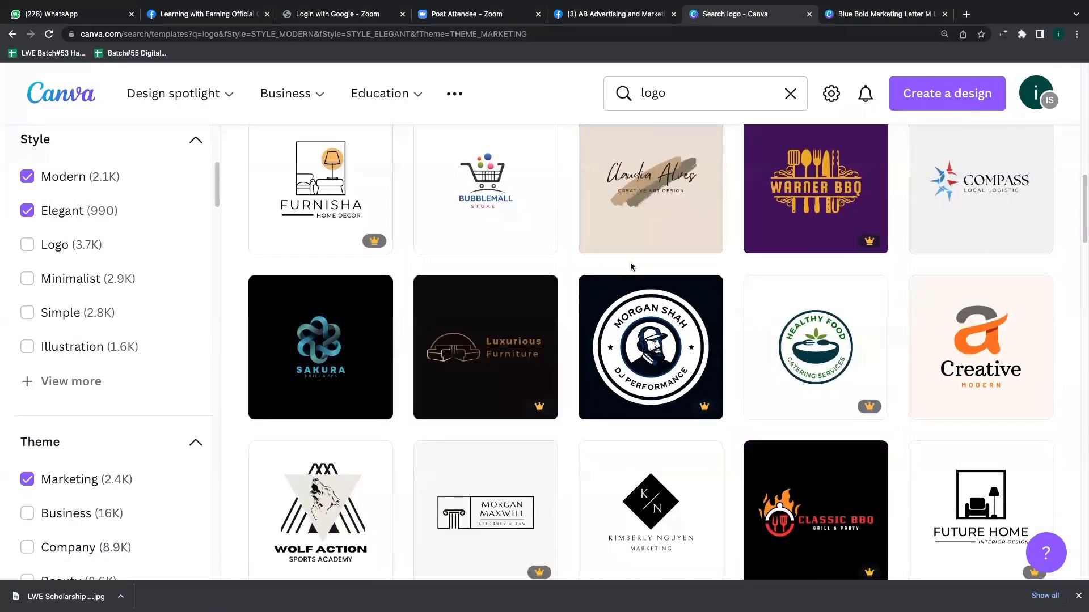
{"action": "scroll", "coordinate": [631, 262], "scroll_direction": "down", "scroll_amount": 6}
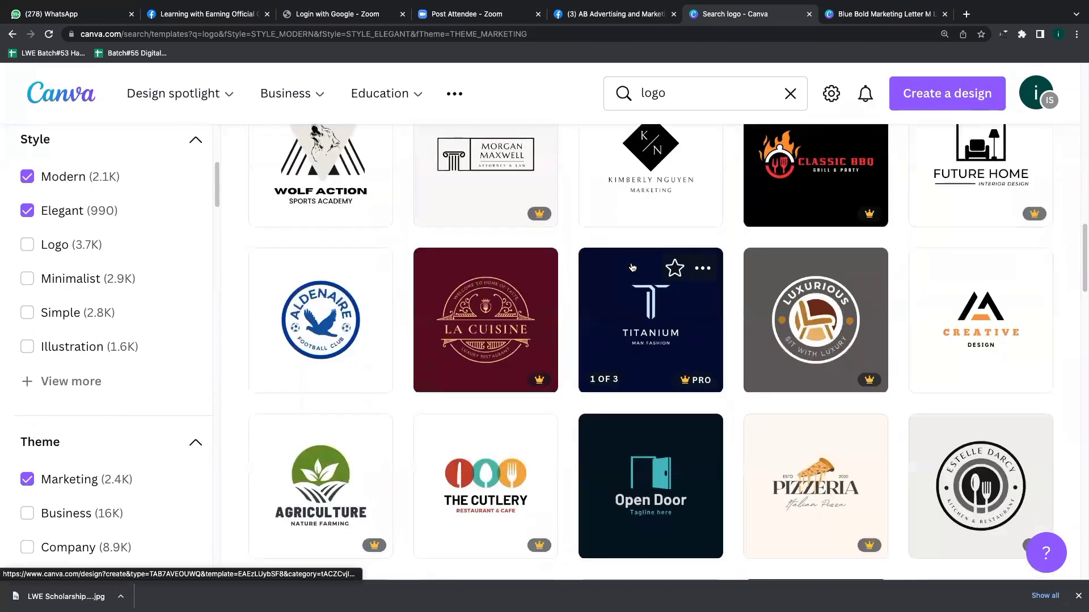
{"action": "scroll", "coordinate": [632, 267], "scroll_direction": "down", "scroll_amount": 3}
{"action": "scroll", "coordinate": [180, 362], "scroll_direction": "up", "scroll_amount": 1}
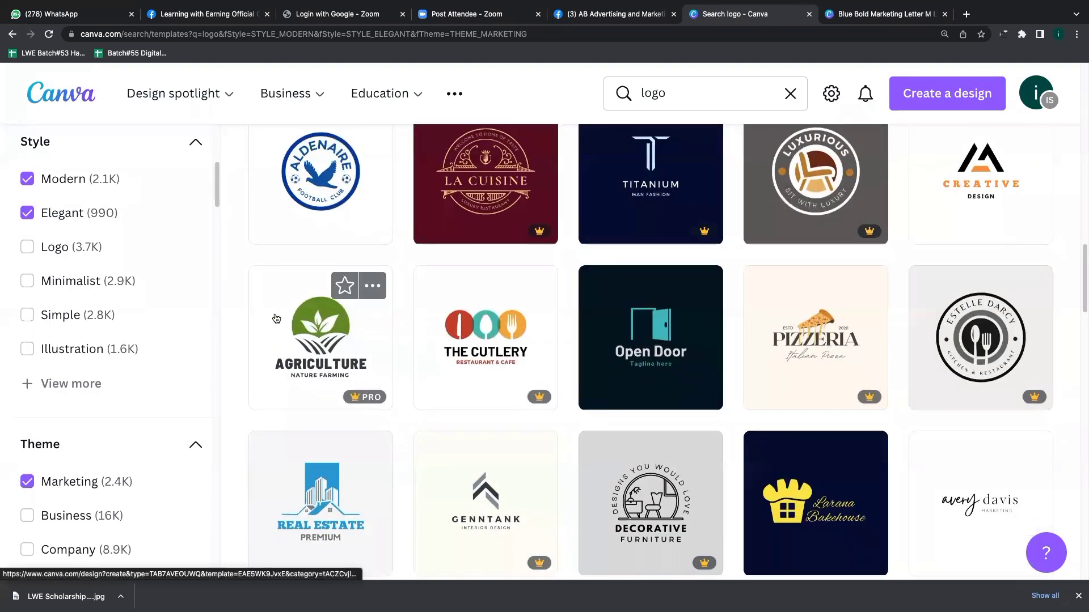
{"action": "left_click", "coordinate": [32, 215]}
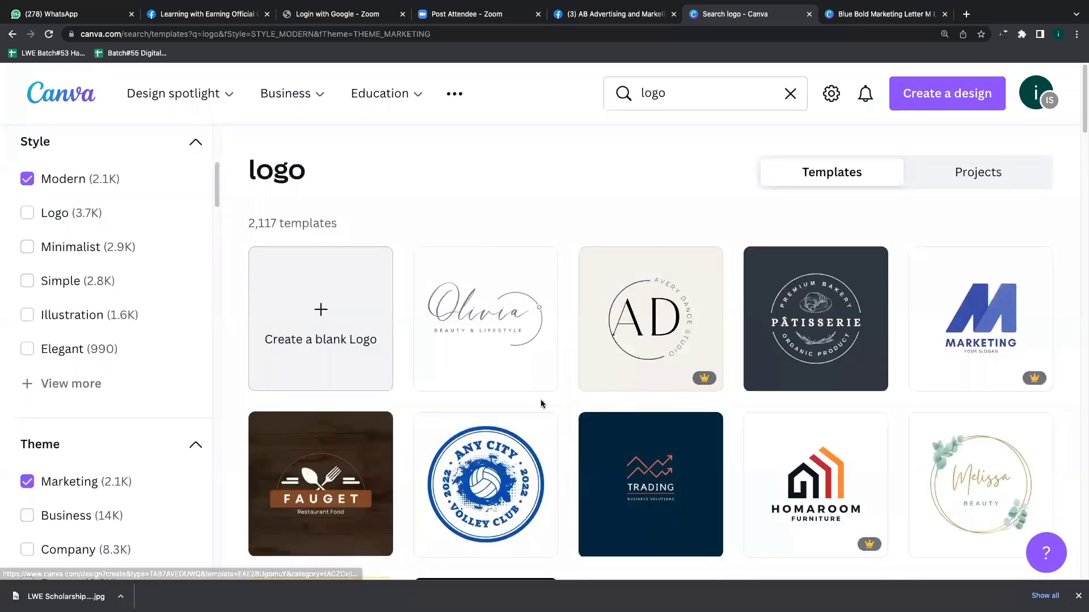
Open the dark blue Trading logo template with the red zigzag arrows in a new browser tab
{"action": "scroll", "coordinate": [513, 368], "scroll_direction": "down", "scroll_amount": 2}
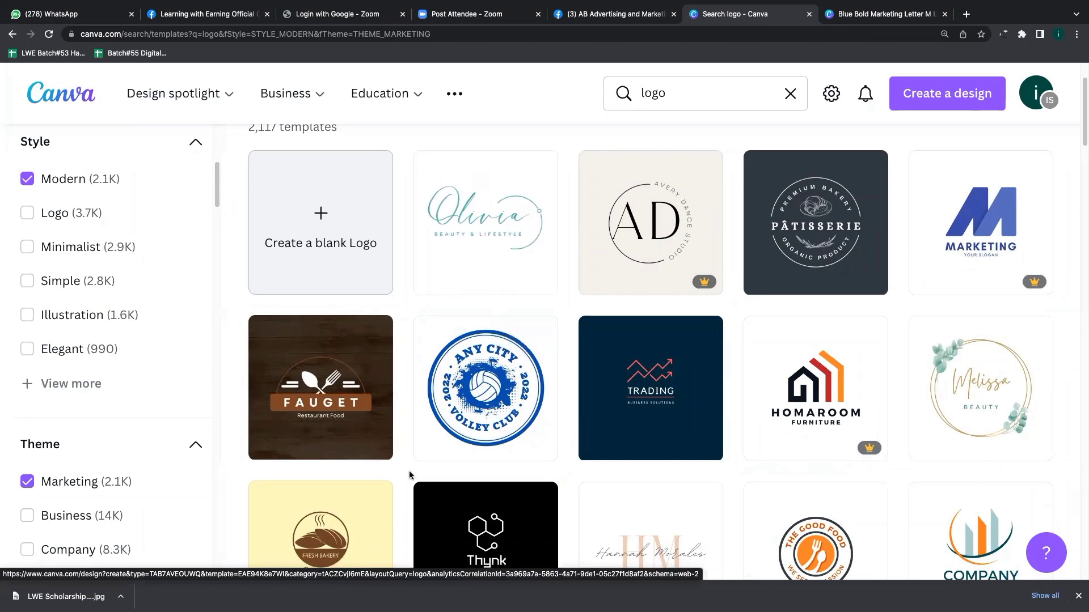
{"action": "right_click", "coordinate": [618, 388]}
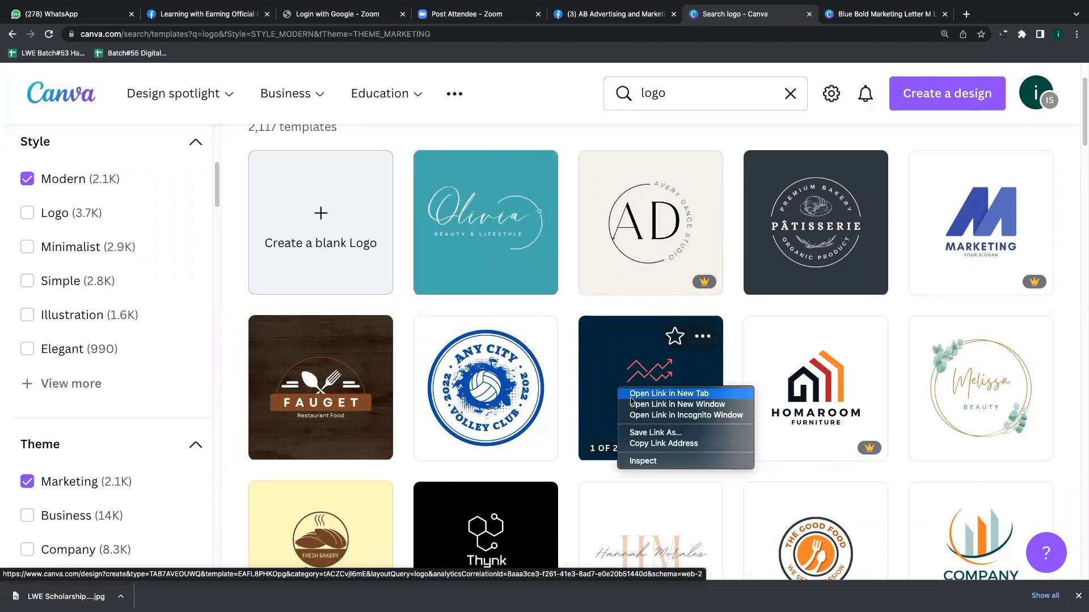
{"action": "left_click", "coordinate": [631, 399]}
Find the orange and black letter A Creative Design logo template and open it in a new browser tab
{"action": "scroll", "coordinate": [638, 385], "scroll_direction": "down", "scroll_amount": 5}
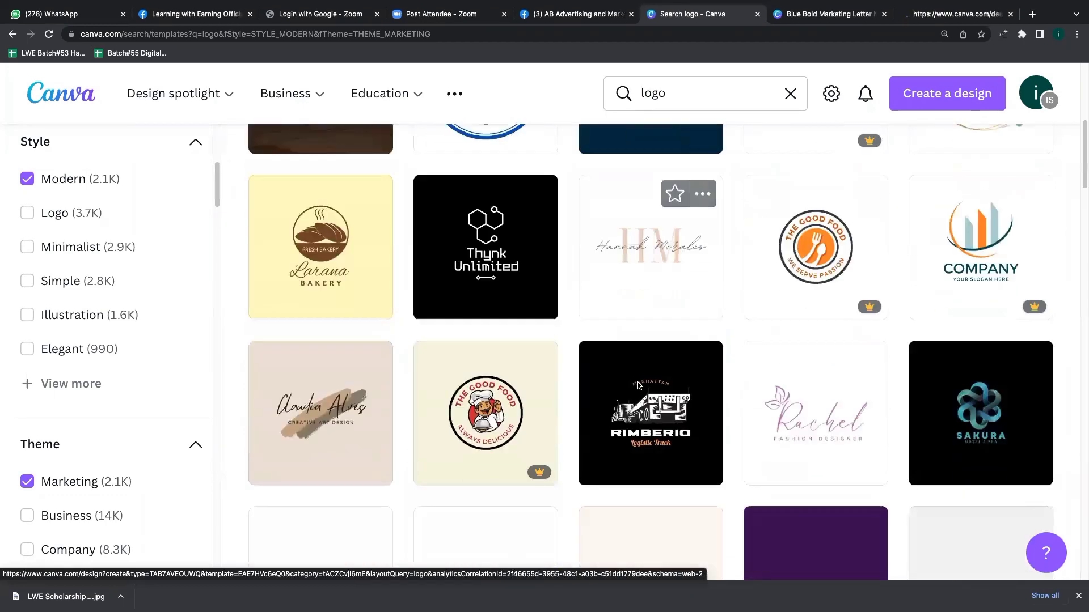
{"action": "scroll", "coordinate": [638, 385], "scroll_direction": "down", "scroll_amount": 4}
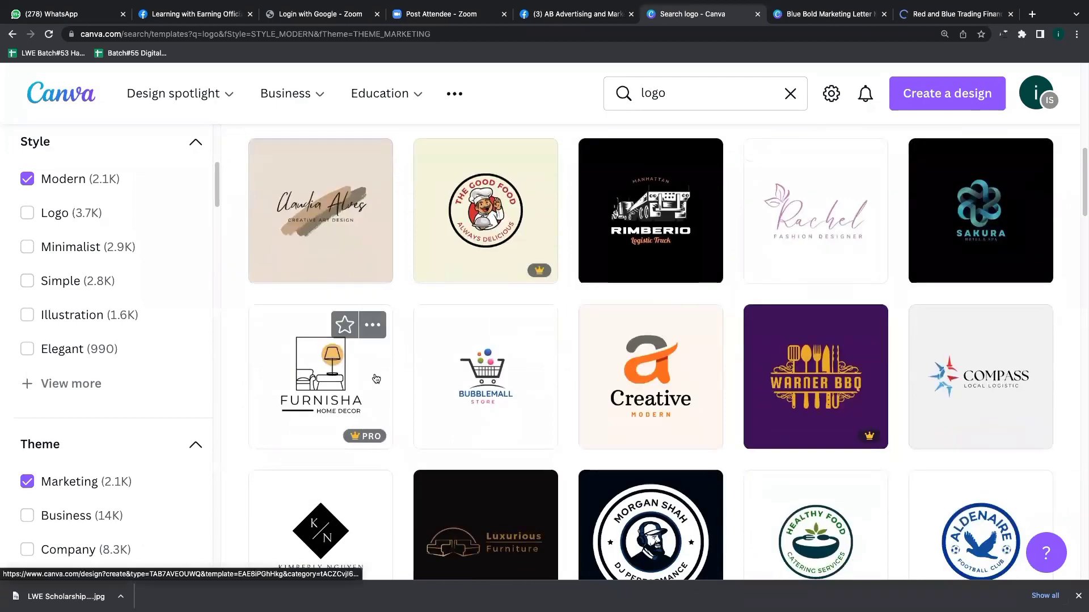
{"action": "scroll", "coordinate": [376, 379], "scroll_direction": "down", "scroll_amount": 2}
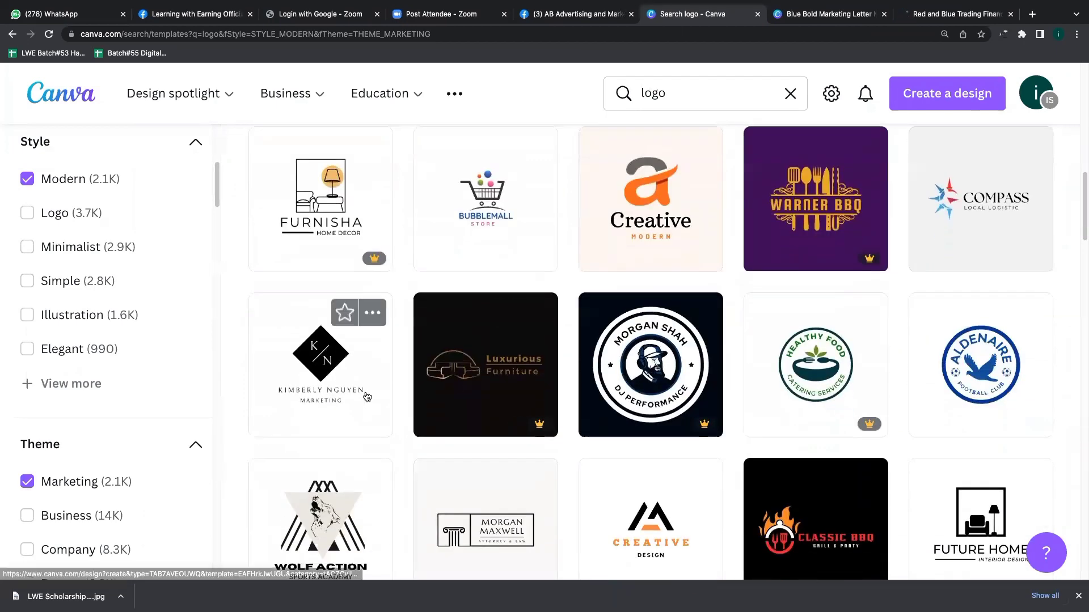
{"action": "scroll", "coordinate": [374, 391], "scroll_direction": "down", "scroll_amount": 6}
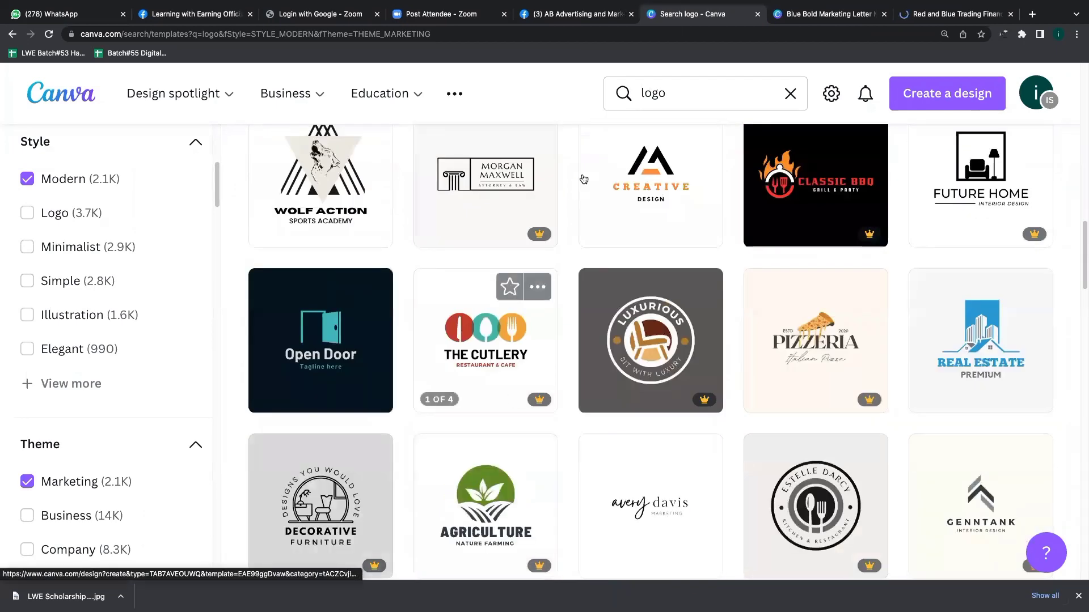
{"action": "right_click", "coordinate": [654, 178]}
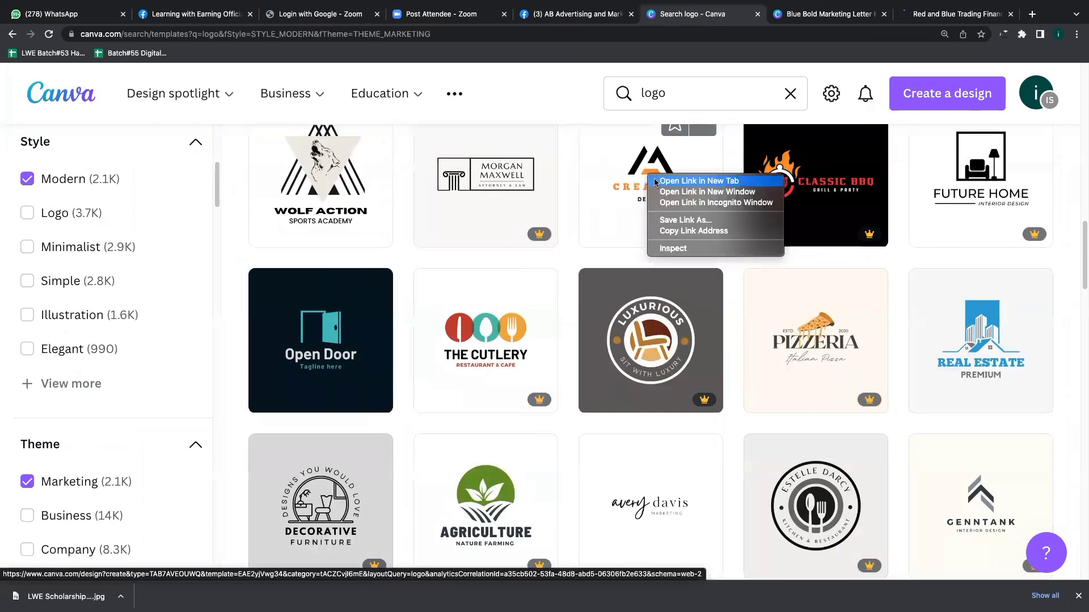
{"action": "left_click", "coordinate": [681, 182]}
Look through more logo templates and close the Blue Bold Marketing Letter M Logo design
{"action": "scroll", "coordinate": [543, 349], "scroll_direction": "down", "scroll_amount": 1}
{"action": "scroll", "coordinate": [545, 346], "scroll_direction": "down", "scroll_amount": 4}
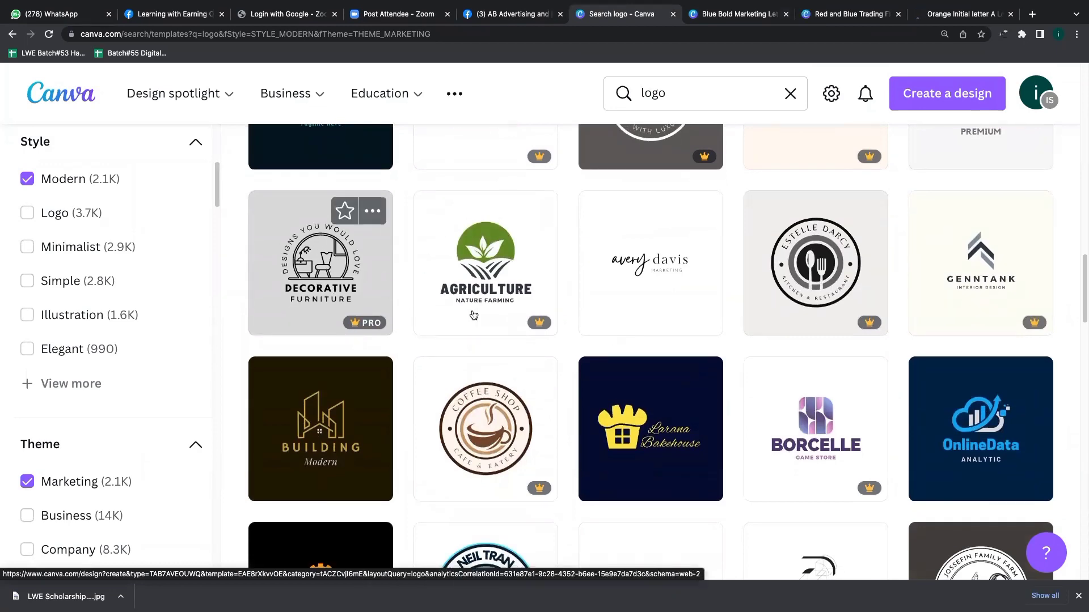
{"action": "scroll", "coordinate": [474, 315], "scroll_direction": "down", "scroll_amount": 1}
{"action": "left_click", "coordinate": [750, 9]}
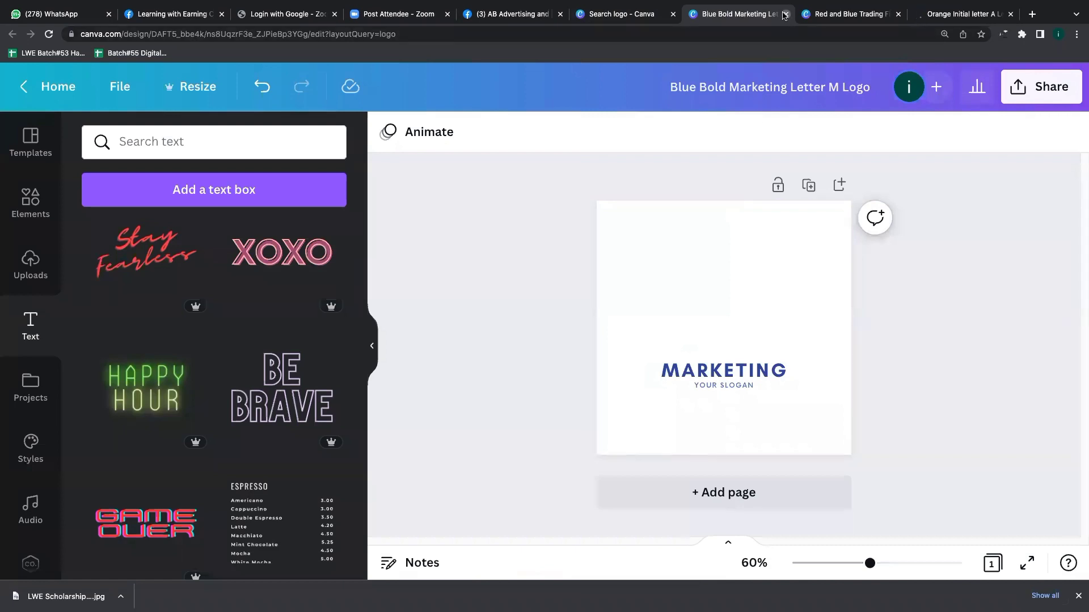
{"action": "left_click", "coordinate": [785, 14]}
Examine the individual elements of the Trading logo template to see what can be edited
{"action": "left_click", "coordinate": [725, 321]}
{"action": "left_click", "coordinate": [718, 334]}
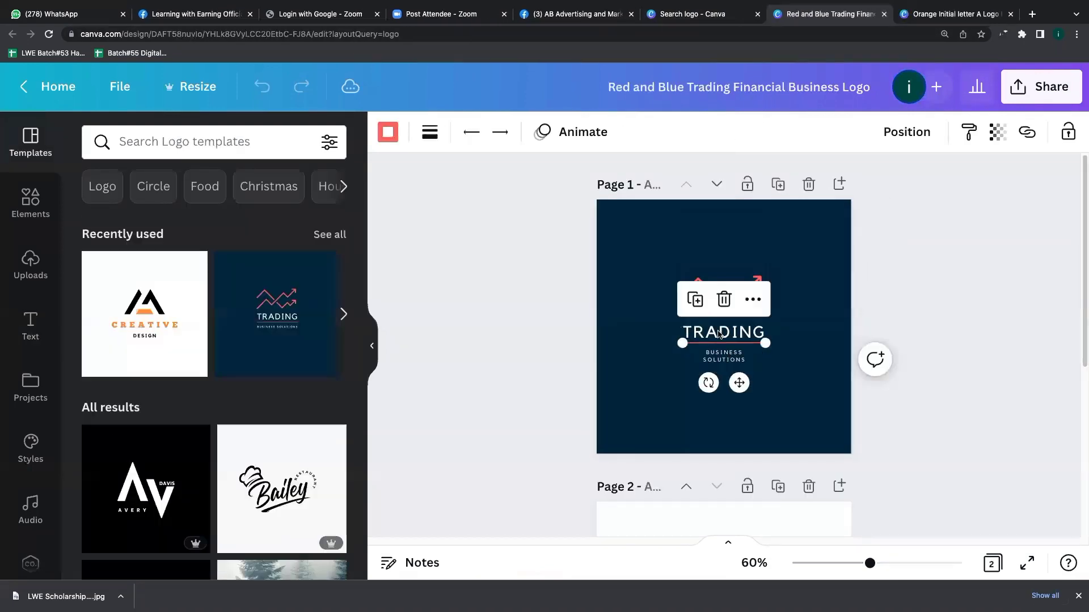
{"action": "left_click", "coordinate": [602, 325]}
Switch to the orange initial letter A logo template and examine its graphic and text elements
{"action": "left_click", "coordinate": [954, 14]}
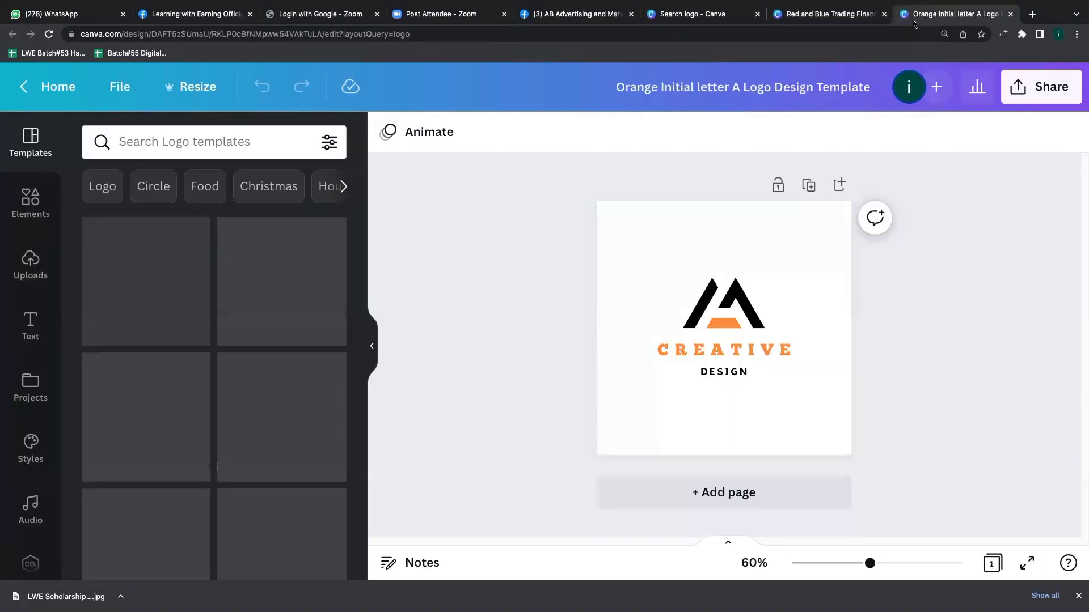
{"action": "left_click", "coordinate": [696, 349]}
{"action": "left_click", "coordinate": [590, 296]}
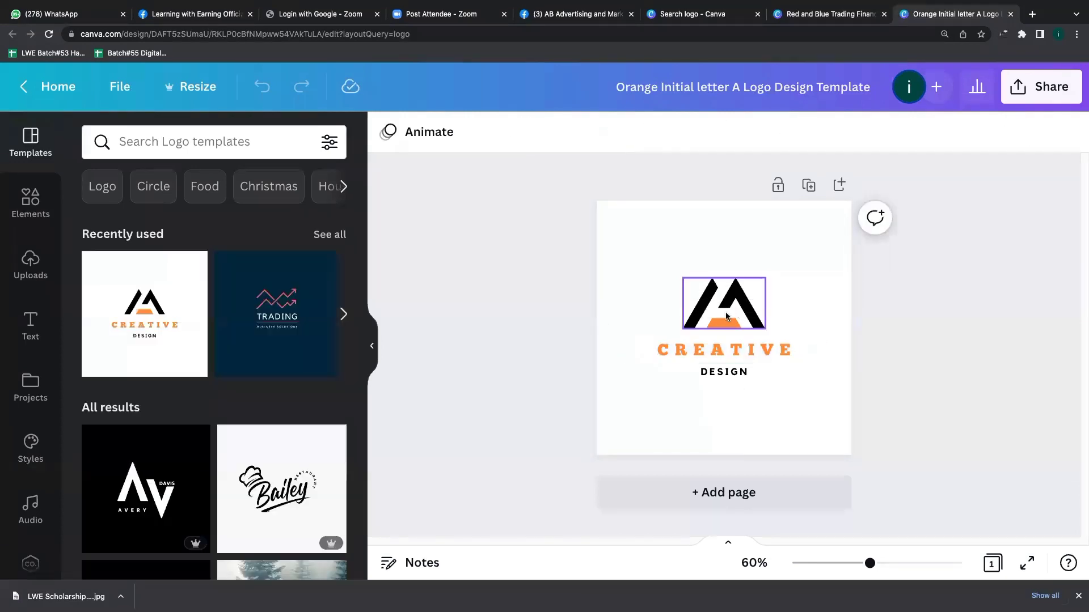
{"action": "left_click", "coordinate": [718, 331]}
{"action": "left_click", "coordinate": [506, 278]}
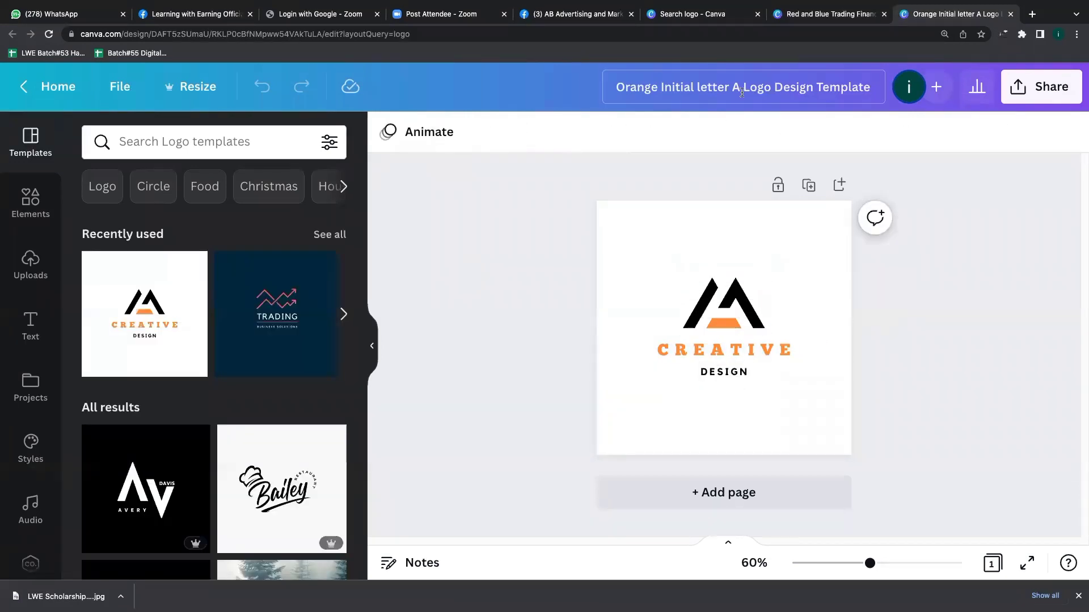
Switch to the AB Advertising and Marketing Agency Facebook page and highlight the description text of its post
{"action": "left_click", "coordinate": [565, 14]}
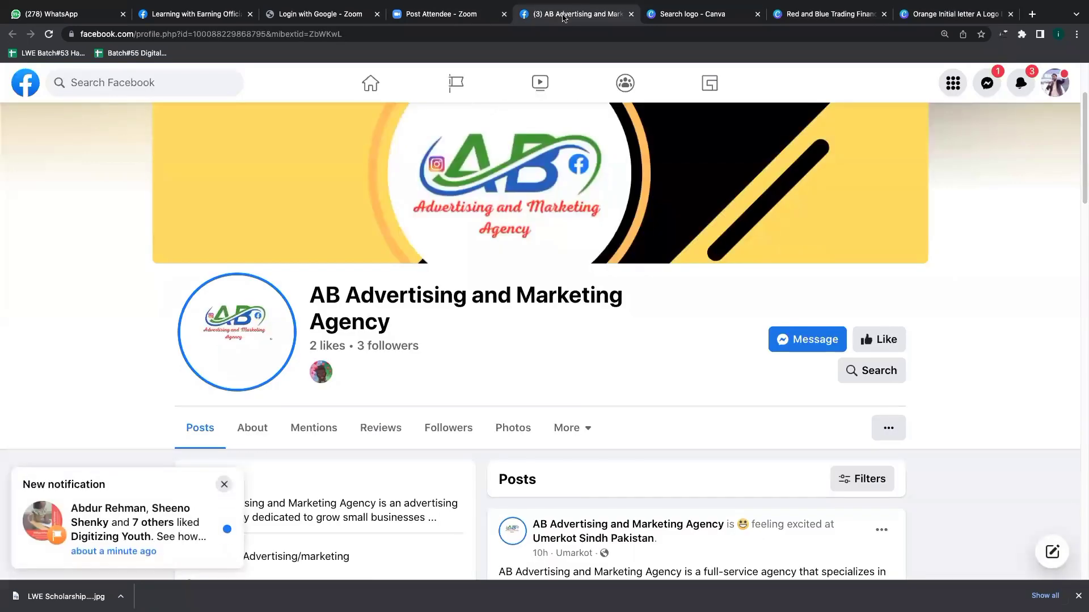
{"action": "scroll", "coordinate": [480, 316], "scroll_direction": "down", "scroll_amount": 4}
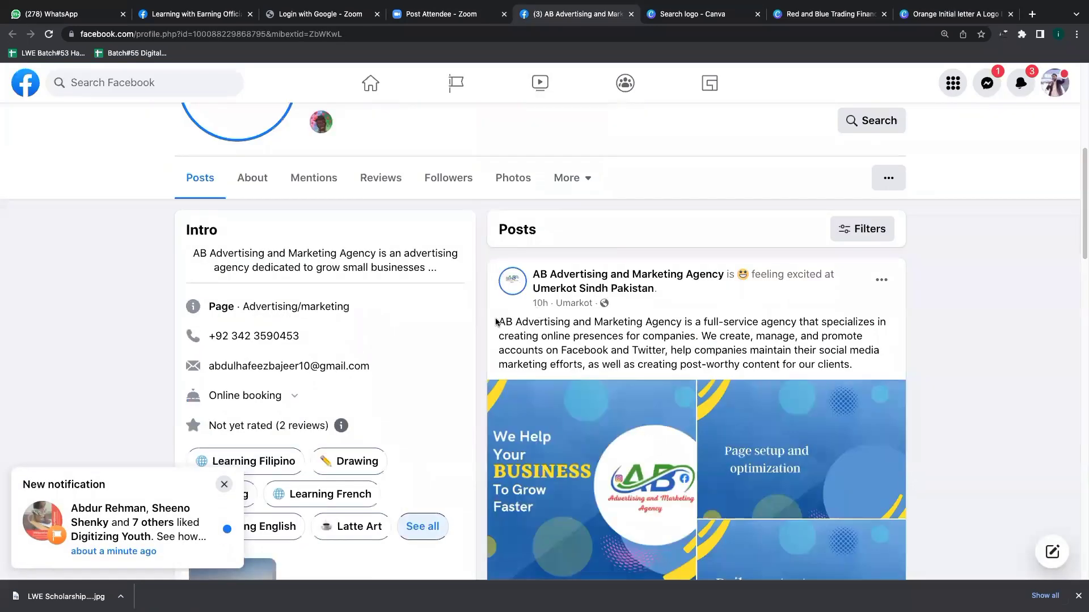
{"action": "left_click_drag", "start_coordinate": [496, 322], "coordinate": [867, 366]}
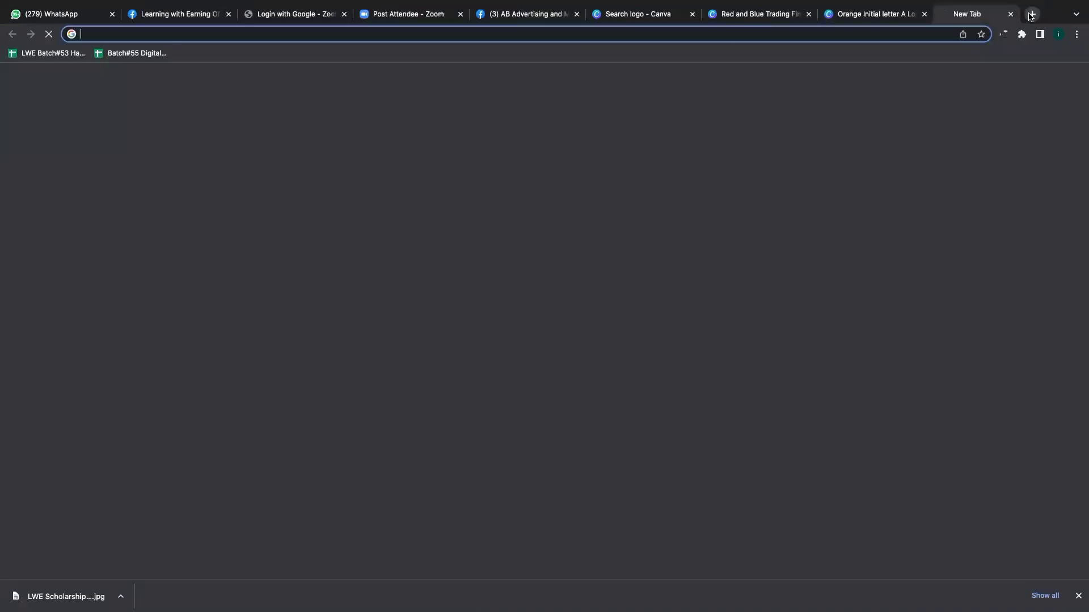
Open Google Drive in a new tab and briefly preview the Lecture#5 video in the Batch#55 Social Media Marketing folder
{"action": "left_click", "coordinate": [1031, 15]}
{"action": "type", "text": "dr"}
{"action": "key", "text": "Return"}
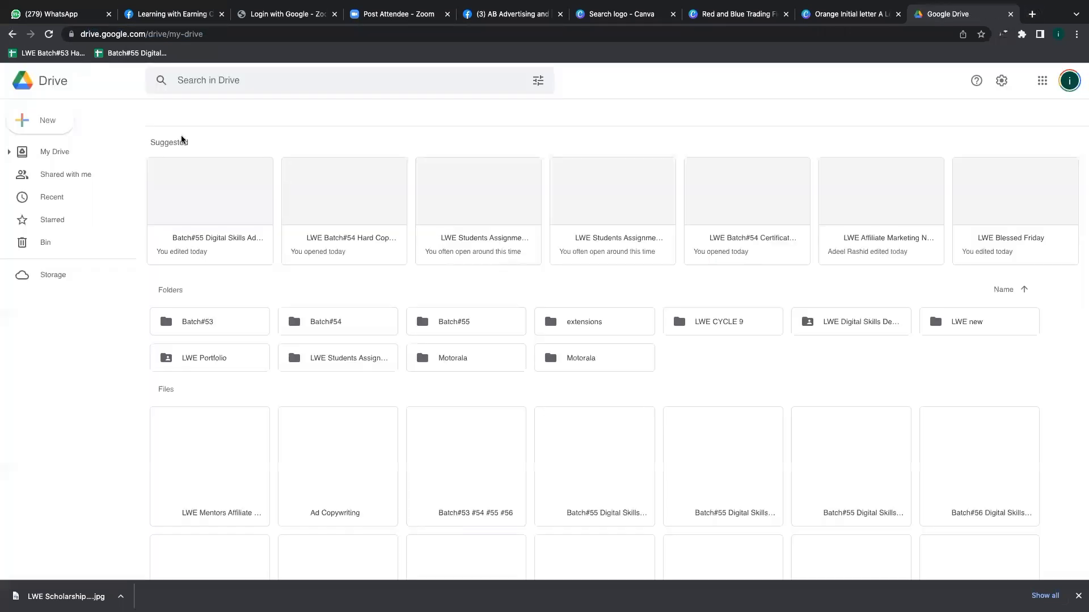
{"action": "double_click", "coordinate": [478, 321]}
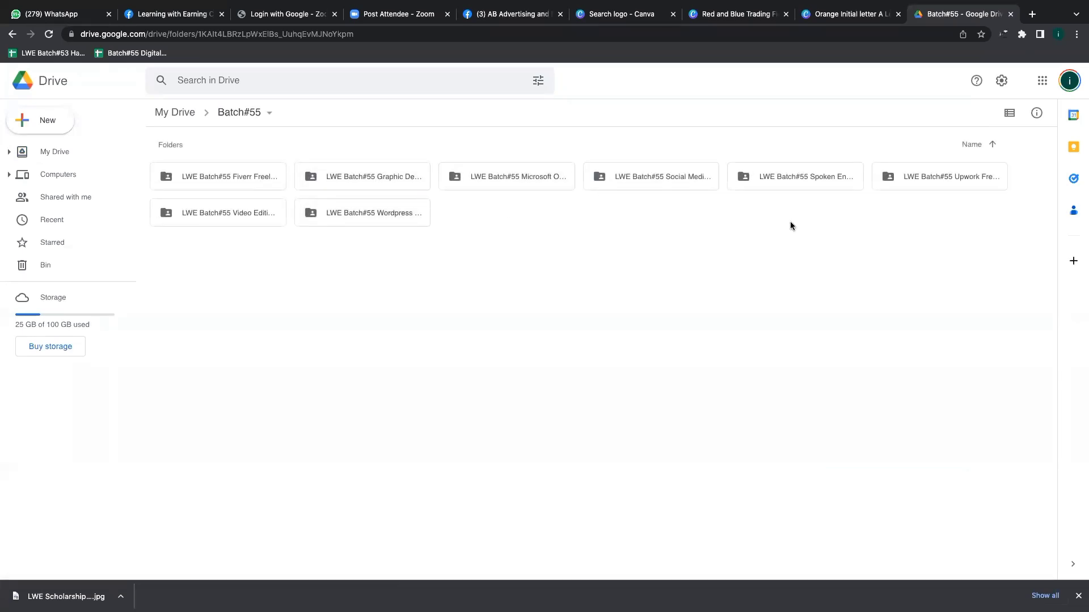
{"action": "double_click", "coordinate": [648, 181]}
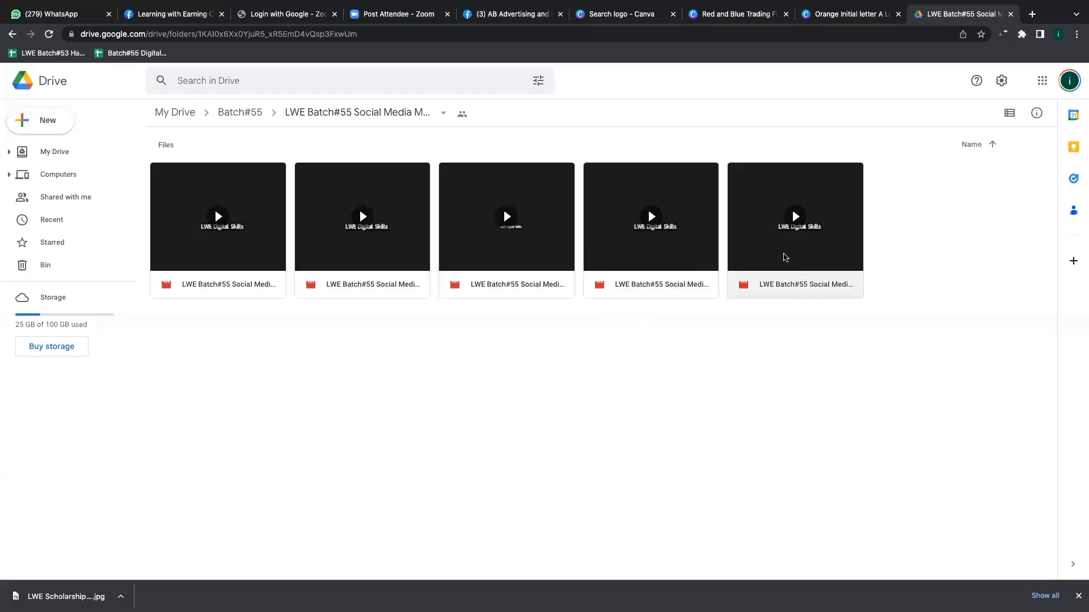
{"action": "double_click", "coordinate": [785, 258]}
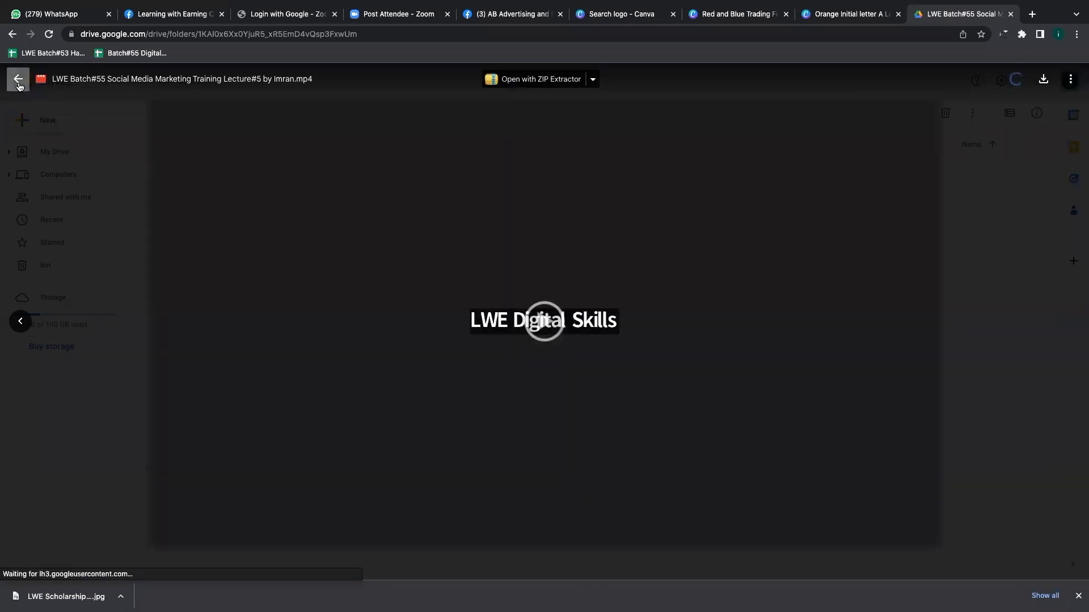
{"action": "left_click", "coordinate": [19, 81]}
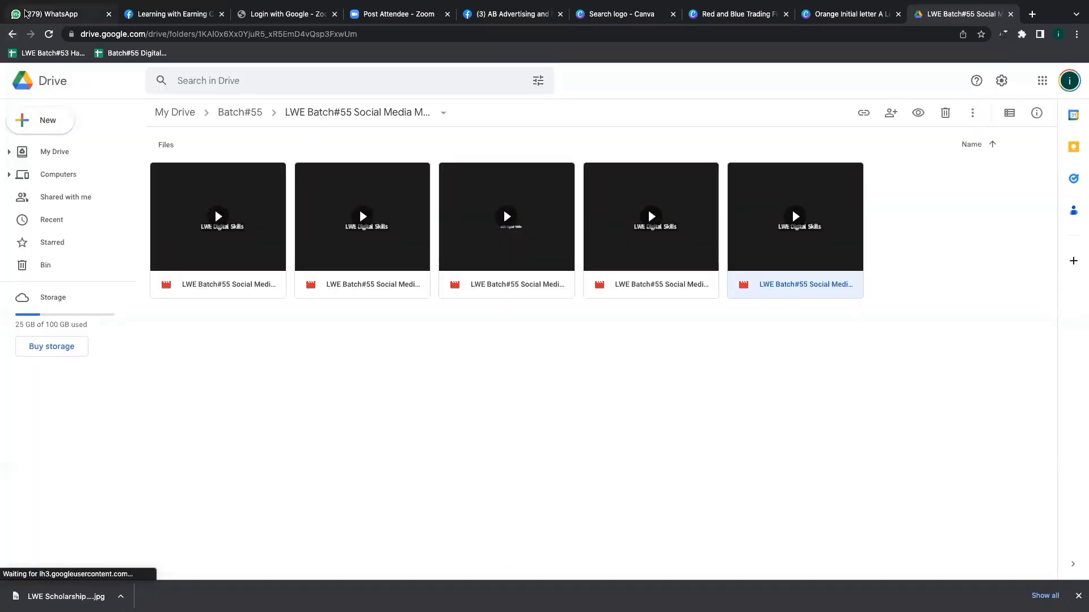
Return to the AB Advertising and Marketing Agency Facebook page and examine the images in its post
{"action": "left_click", "coordinate": [210, 14]}
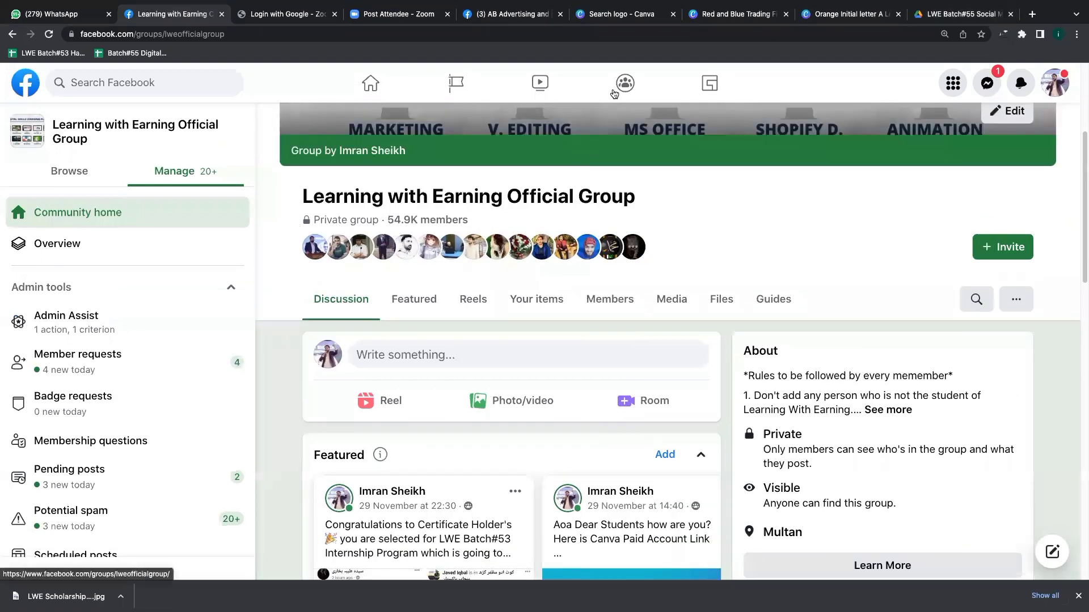
{"action": "left_click", "coordinate": [491, 14]}
{"action": "scroll", "coordinate": [430, 273], "scroll_direction": "down", "scroll_amount": 4}
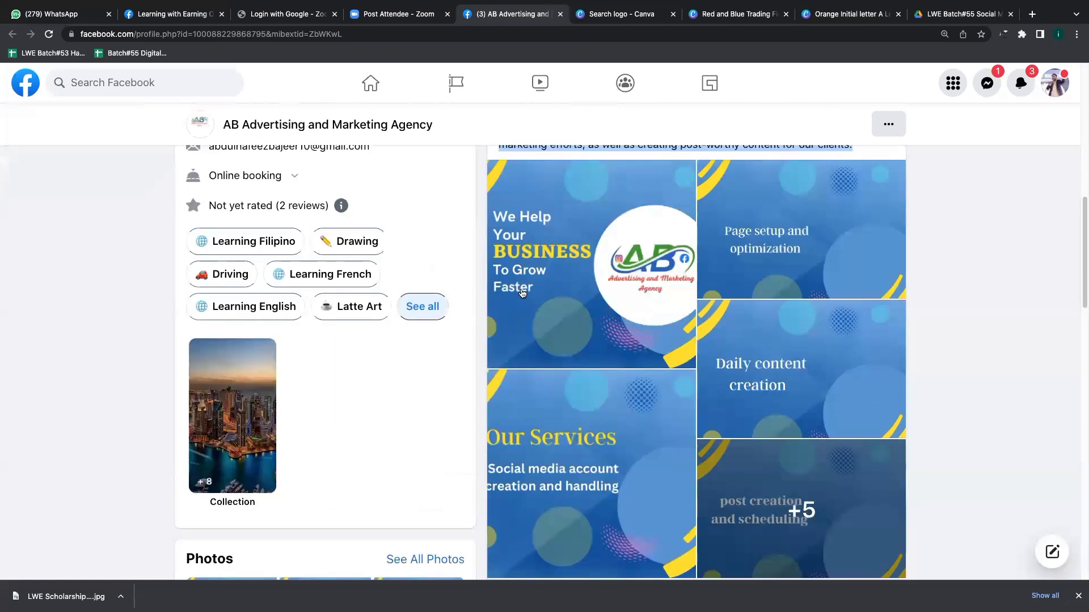
View the "We Help Your Business To Grow Faster" image full size, close it, and examine the page's older posts
{"action": "left_click", "coordinate": [558, 280]}
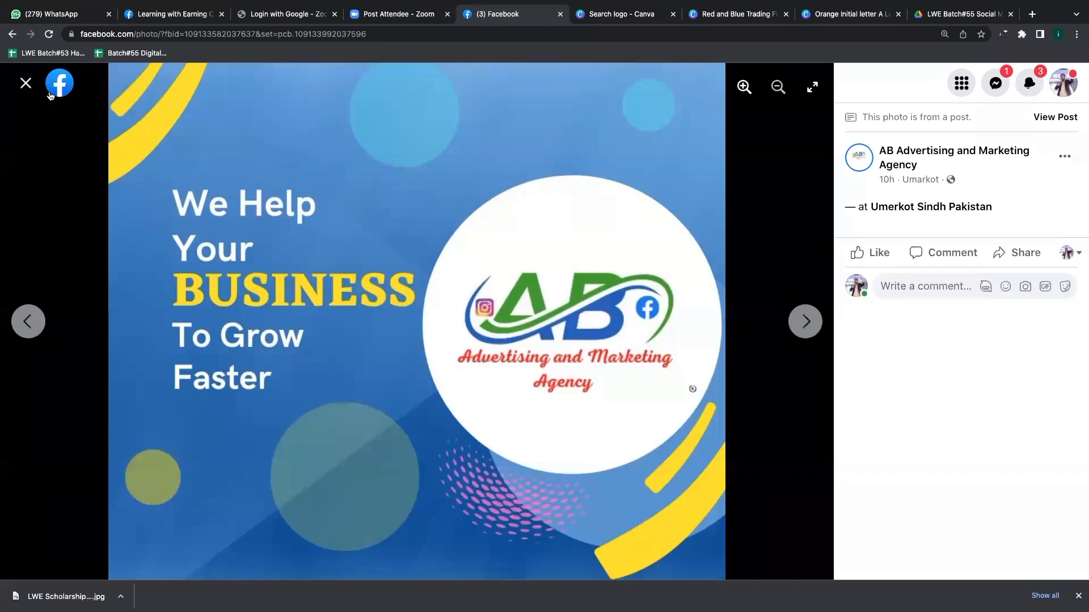
{"action": "left_click", "coordinate": [26, 84]}
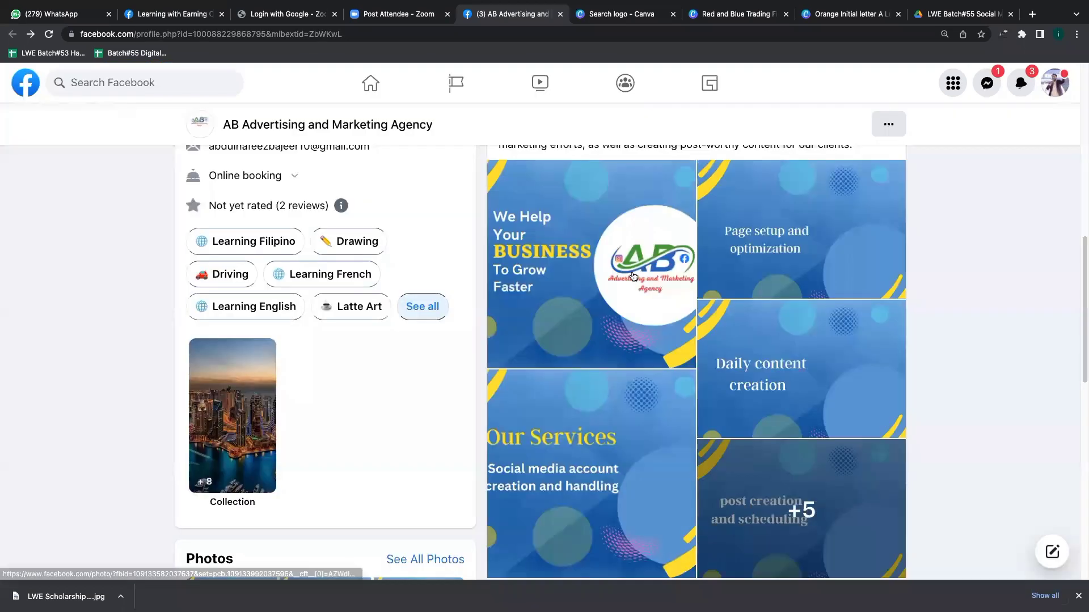
{"action": "scroll", "coordinate": [634, 276], "scroll_direction": "down", "scroll_amount": 6}
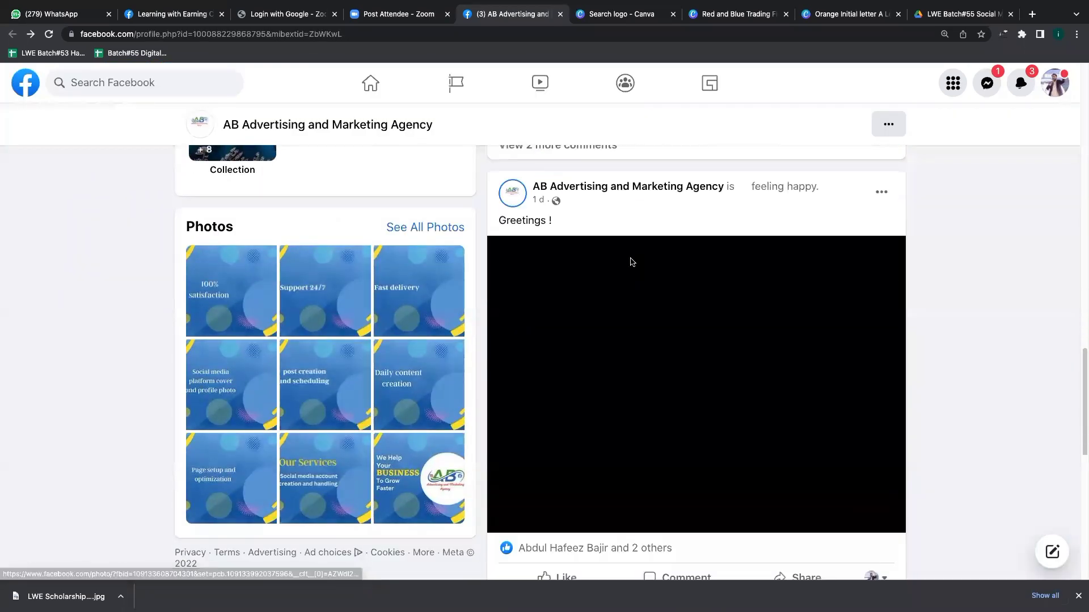
{"action": "scroll", "coordinate": [633, 262], "scroll_direction": "down", "scroll_amount": 10}
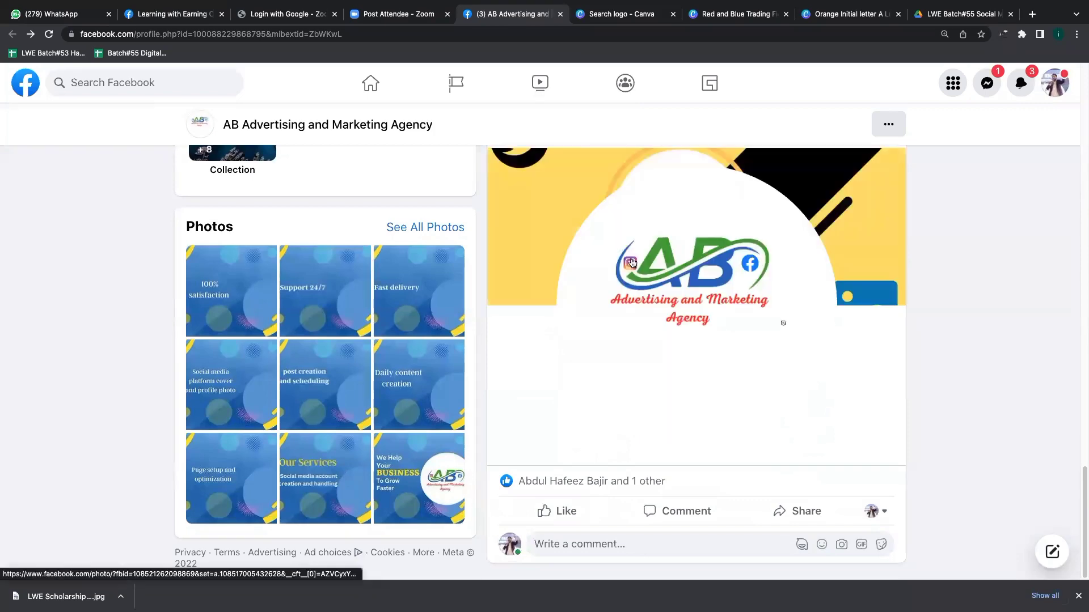
{"action": "scroll", "coordinate": [632, 263], "scroll_direction": "up", "scroll_amount": 6}
{"action": "scroll", "coordinate": [631, 250], "scroll_direction": "down", "scroll_amount": 5}
{"action": "scroll", "coordinate": [631, 233], "scroll_direction": "up", "scroll_amount": 5}
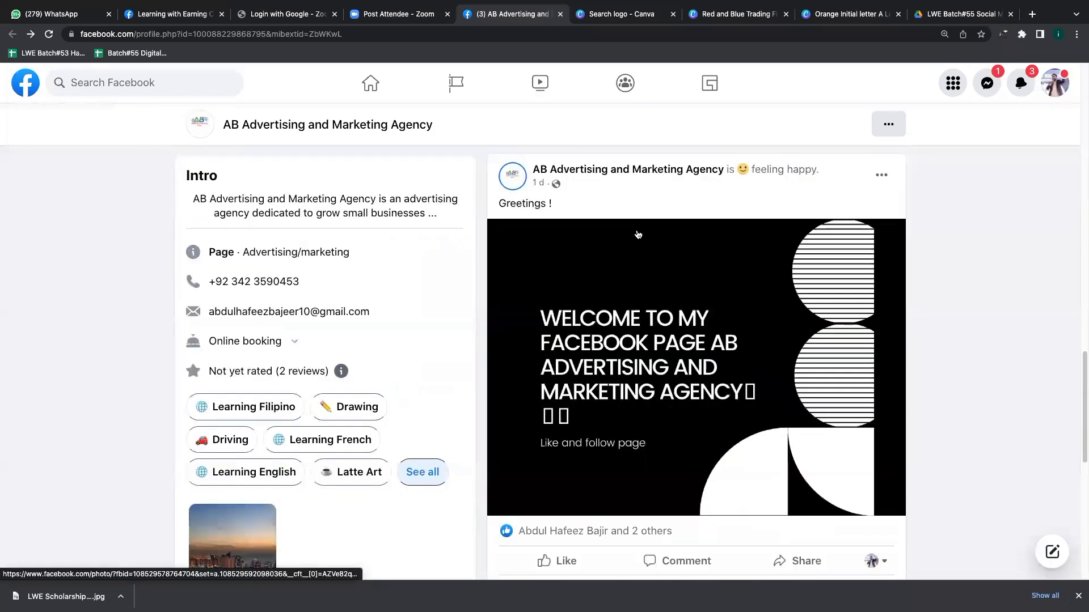
{"action": "scroll", "coordinate": [637, 234], "scroll_direction": "down", "scroll_amount": 5}
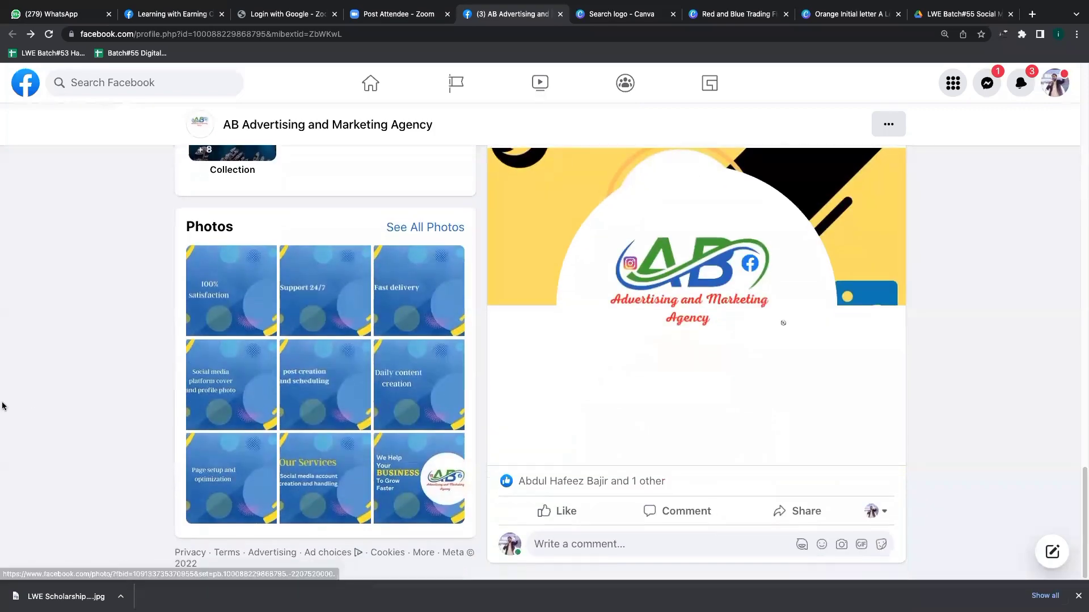
Highlight the agency description in the page's Intro section, and clear the selection
{"action": "scroll", "coordinate": [74, 385], "scroll_direction": "up", "scroll_amount": 5}
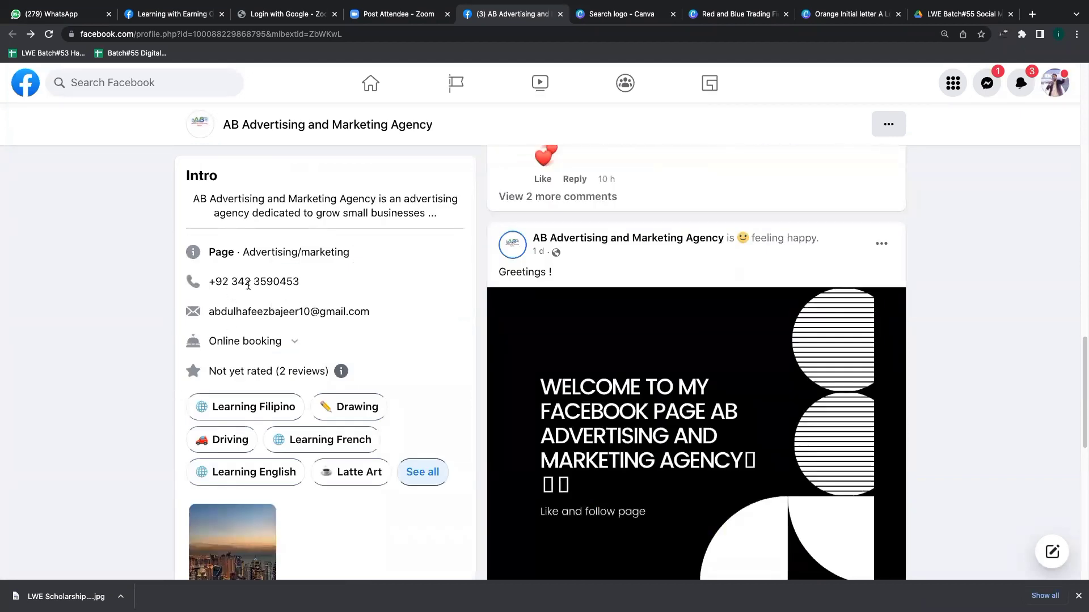
{"action": "left_click_drag", "start_coordinate": [188, 198], "coordinate": [438, 214]}
{"action": "left_click", "coordinate": [3, 330]}
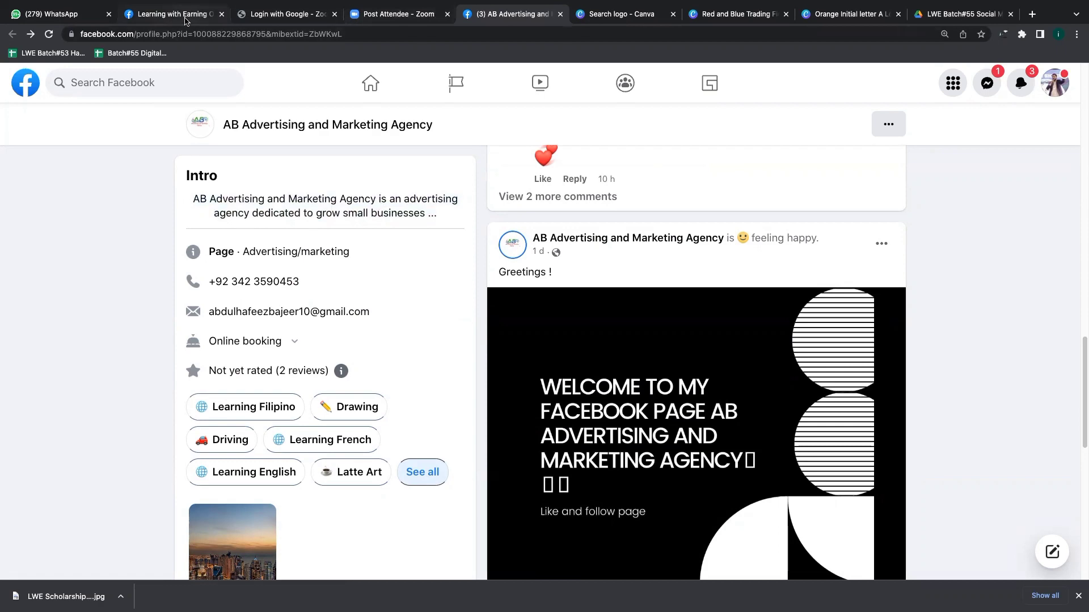
Open the Digitizing Youth page from the Facebook home feed and dismiss the "Get more WhatsApp messages" dialog
{"action": "left_click", "coordinate": [186, 21]}
{"action": "left_click", "coordinate": [26, 93]}
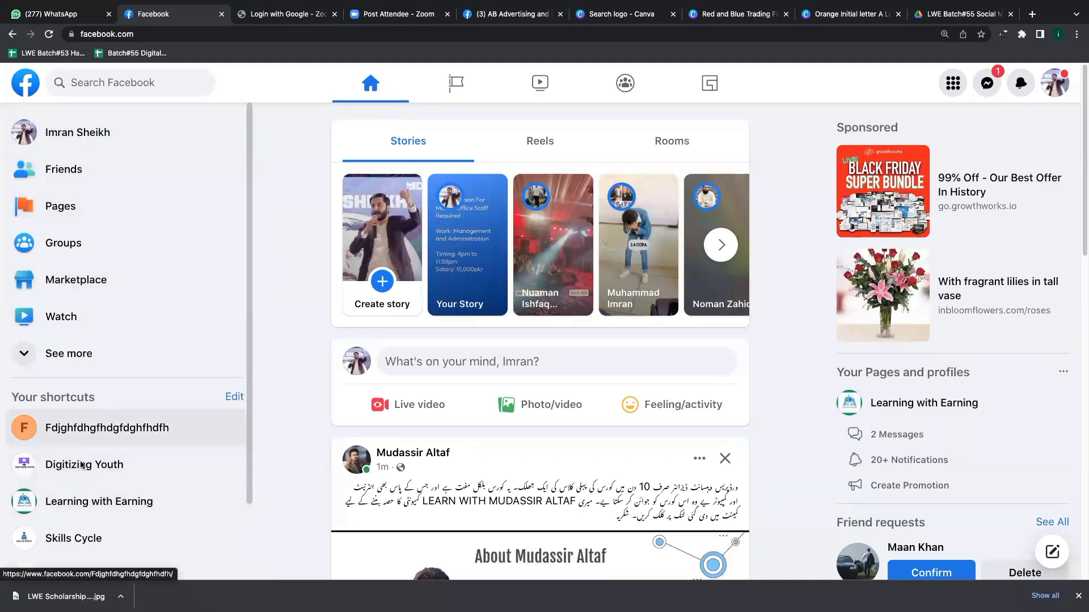
{"action": "left_click", "coordinate": [133, 465]}
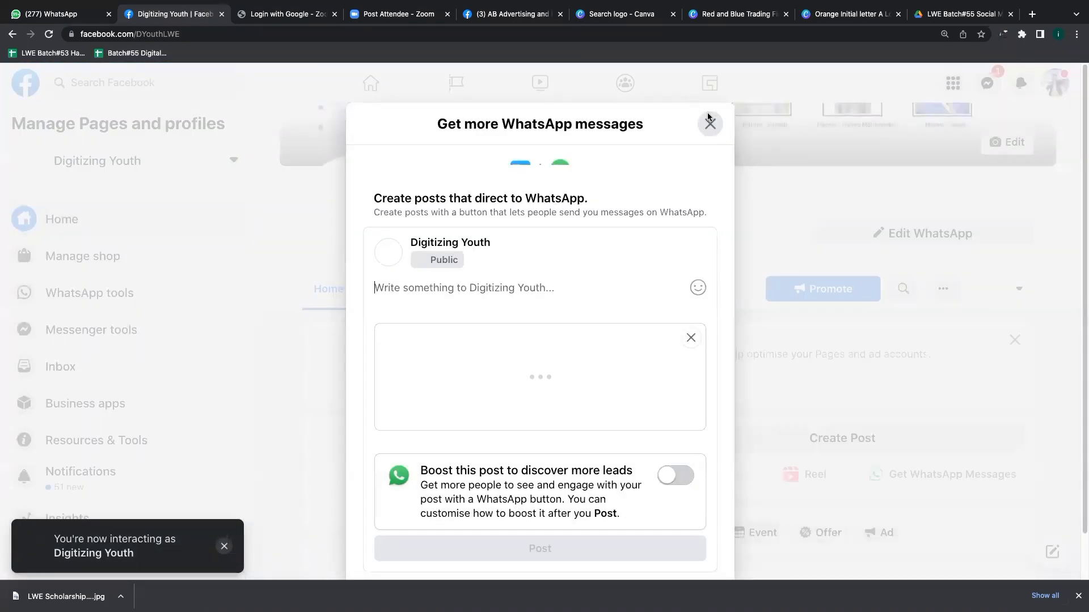
{"action": "left_click", "coordinate": [709, 123]}
Examine the recent posts on the Digitizing Youth page
{"action": "scroll", "coordinate": [685, 299], "scroll_direction": "down", "scroll_amount": 5}
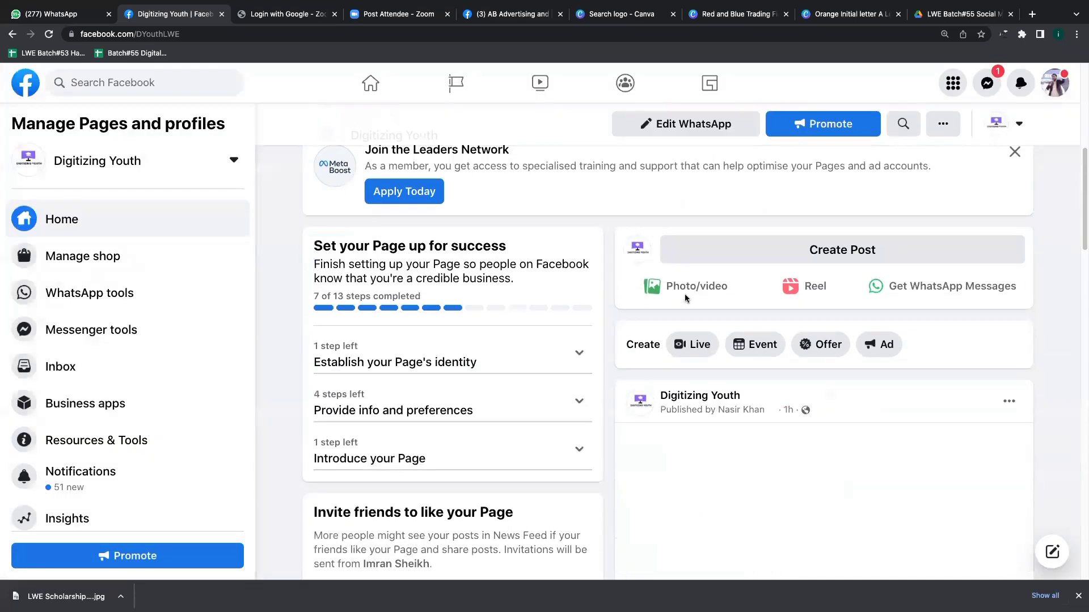
{"action": "scroll", "coordinate": [685, 299], "scroll_direction": "down", "scroll_amount": 4}
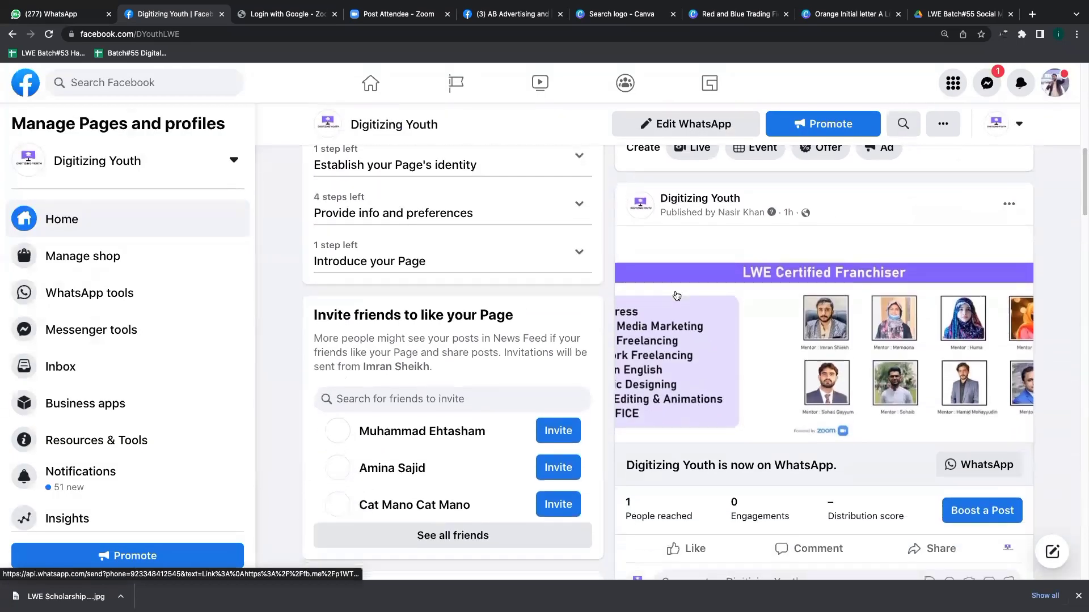
{"action": "scroll", "coordinate": [677, 295], "scroll_direction": "down", "scroll_amount": 7}
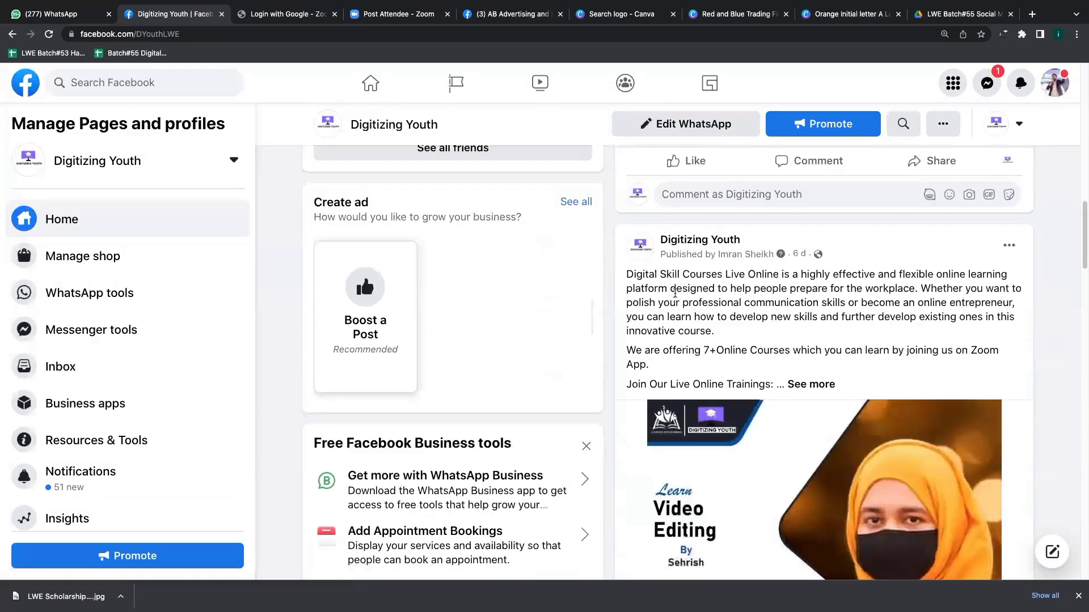
{"action": "scroll", "coordinate": [675, 294], "scroll_direction": "up", "scroll_amount": 7}
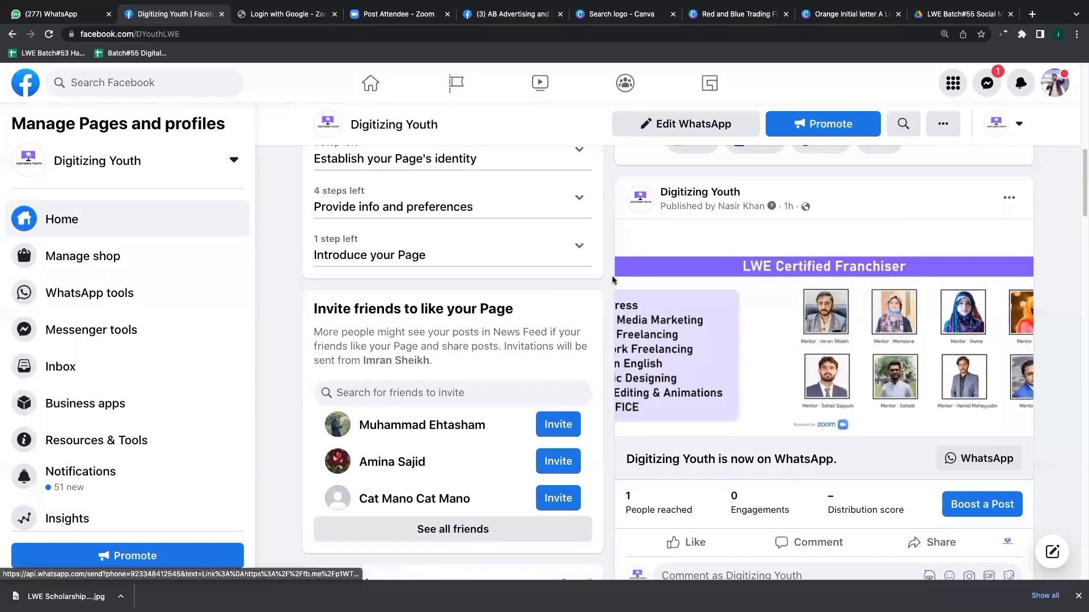
{"action": "scroll", "coordinate": [612, 280], "scroll_direction": "down", "scroll_amount": 7}
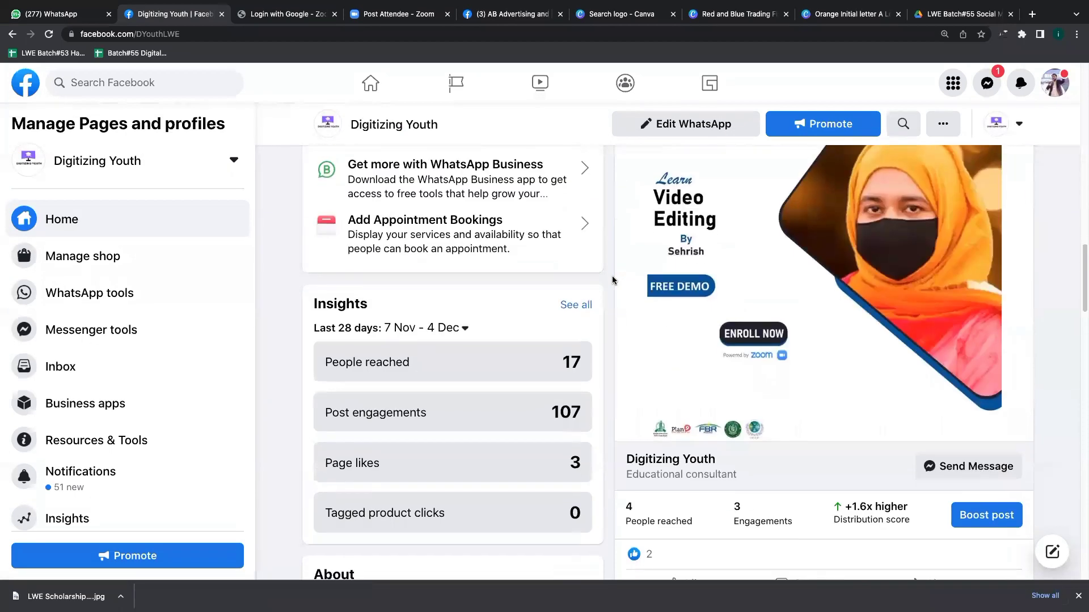
{"action": "scroll", "coordinate": [612, 279], "scroll_direction": "up", "scroll_amount": 7}
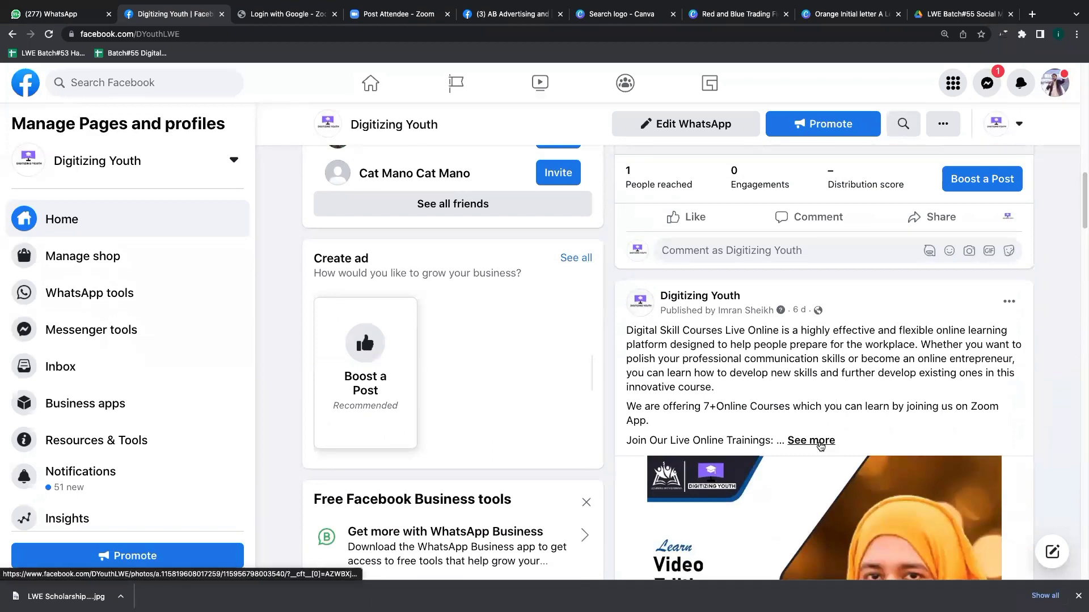
Expand the Digital Skill Courses post, highlight its full text including the course list, and clear the selection
{"action": "left_click", "coordinate": [820, 447]}
{"action": "scroll", "coordinate": [707, 384], "scroll_direction": "down", "scroll_amount": 4}
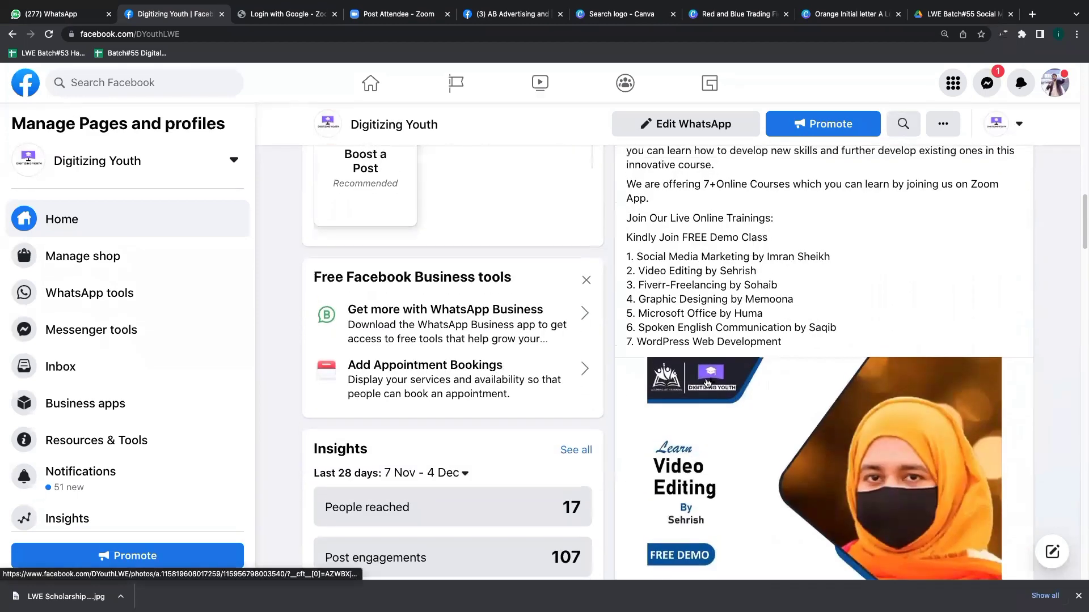
{"action": "scroll", "coordinate": [707, 384], "scroll_direction": "up", "scroll_amount": 2}
{"action": "left_click_drag", "start_coordinate": [624, 188], "coordinate": [785, 423]}
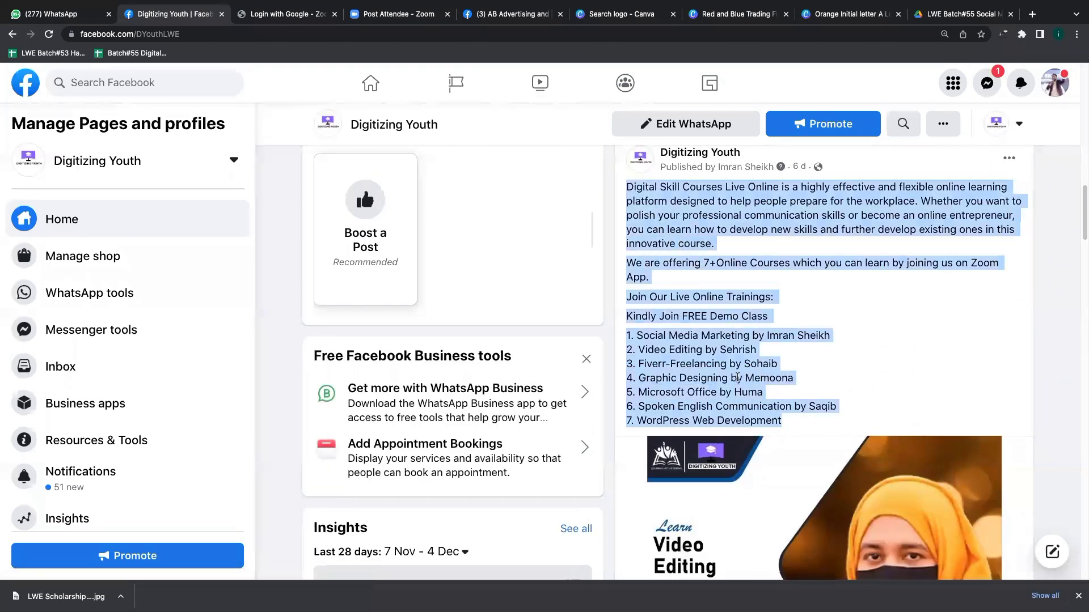
{"action": "left_click", "coordinate": [737, 377]}
Examine the post's Video Editing image and the engagement figures beneath it
{"action": "scroll", "coordinate": [737, 375], "scroll_direction": "down", "scroll_amount": 5}
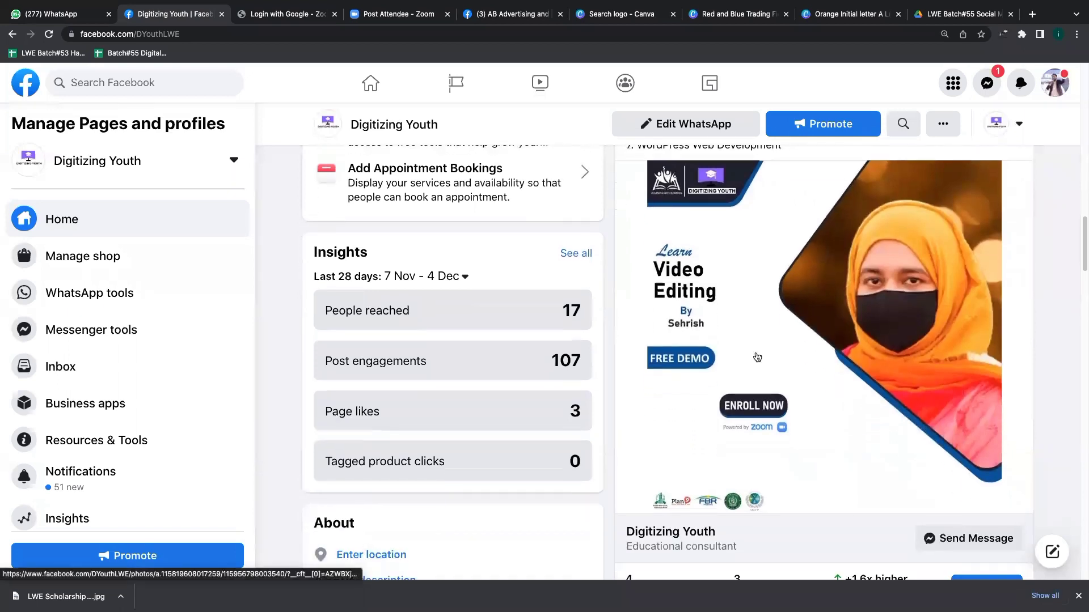
{"action": "scroll", "coordinate": [757, 358], "scroll_direction": "down", "scroll_amount": 1}
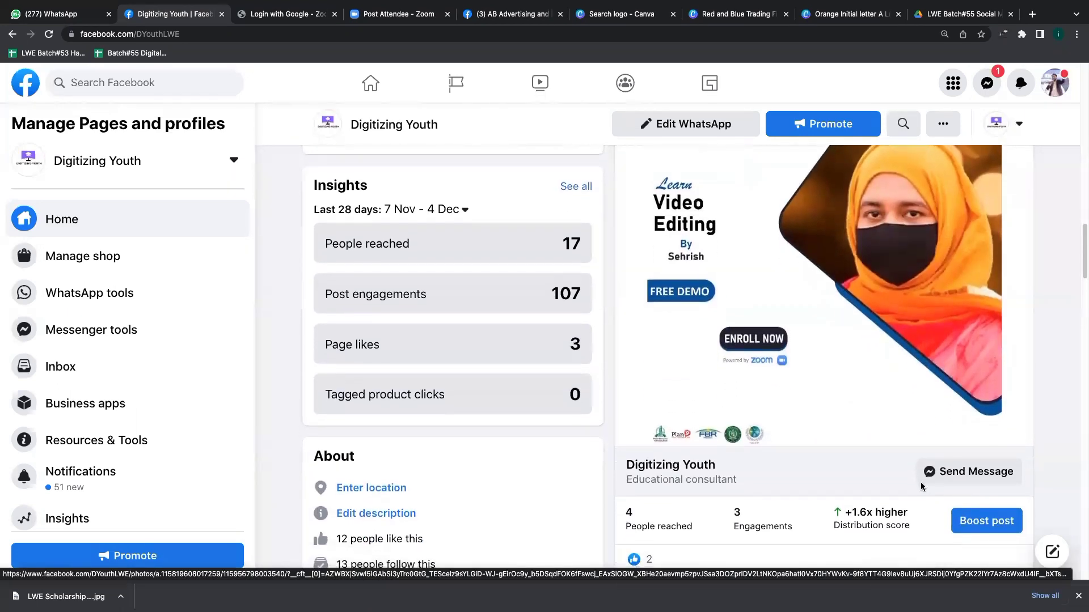
{"action": "scroll", "coordinate": [998, 519], "scroll_direction": "down", "scroll_amount": 1}
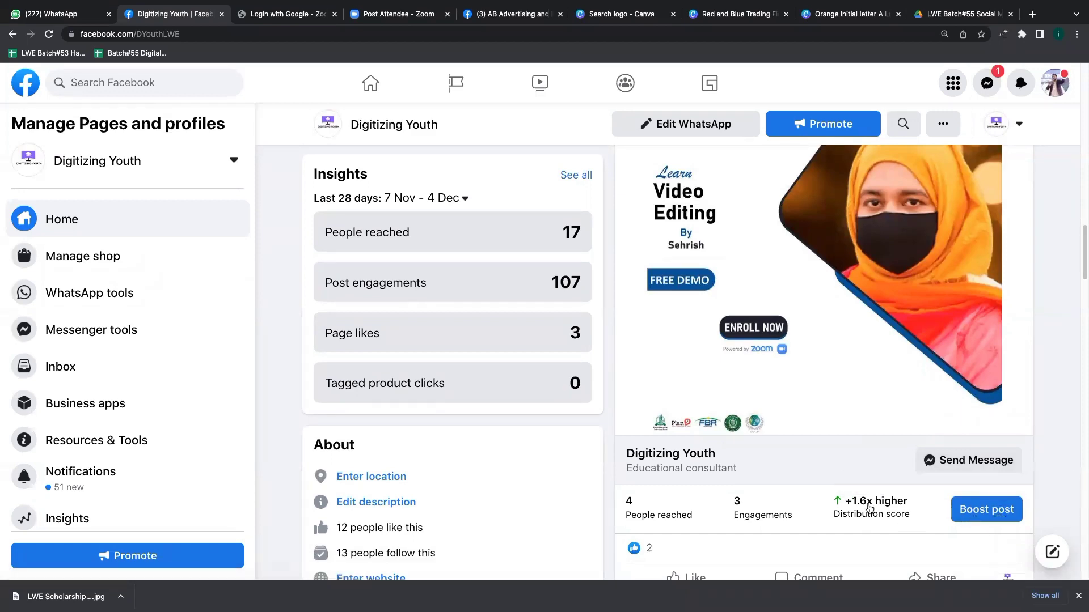
Return to the Digital Skill Courses post's text and highlight it from the opening sentence to WordPress Web Development
{"action": "scroll", "coordinate": [691, 341], "scroll_direction": "up", "scroll_amount": 5}
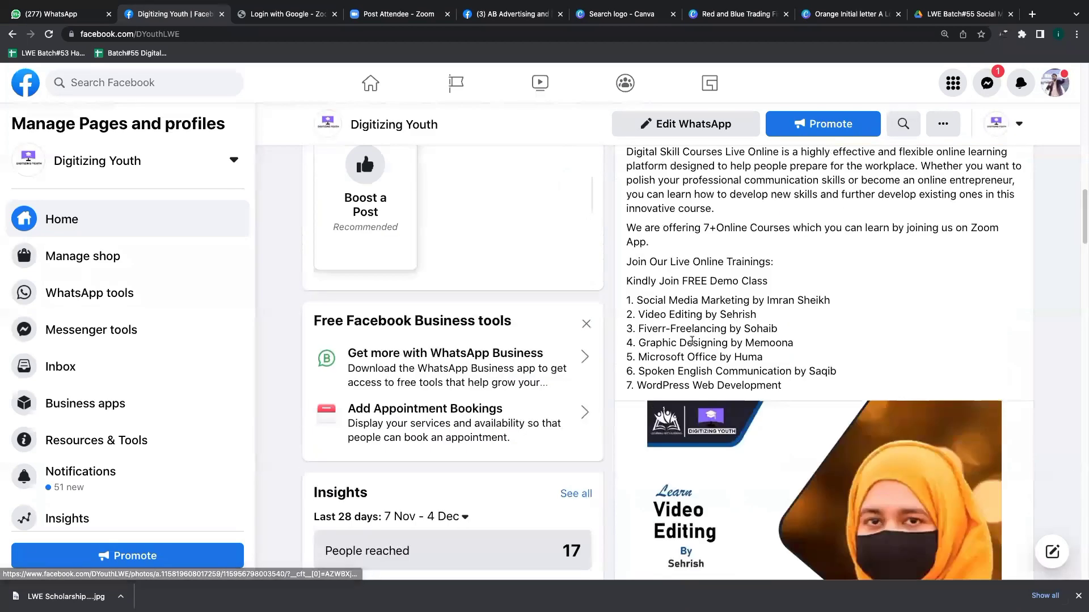
{"action": "scroll", "coordinate": [692, 341], "scroll_direction": "up", "scroll_amount": 1}
{"action": "left_click_drag", "start_coordinate": [626, 187], "coordinate": [836, 440]}
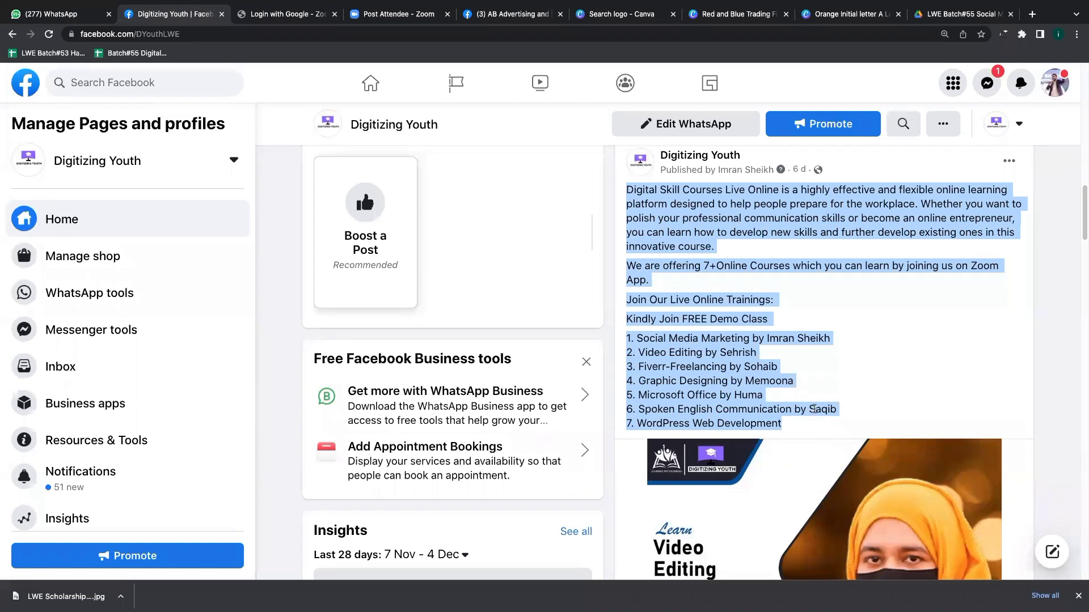
Examine the Video Editing image again together with the post's Send Message button
{"action": "scroll", "coordinate": [812, 408], "scroll_direction": "down", "scroll_amount": 2}
{"action": "scroll", "coordinate": [794, 369], "scroll_direction": "down", "scroll_amount": 2}
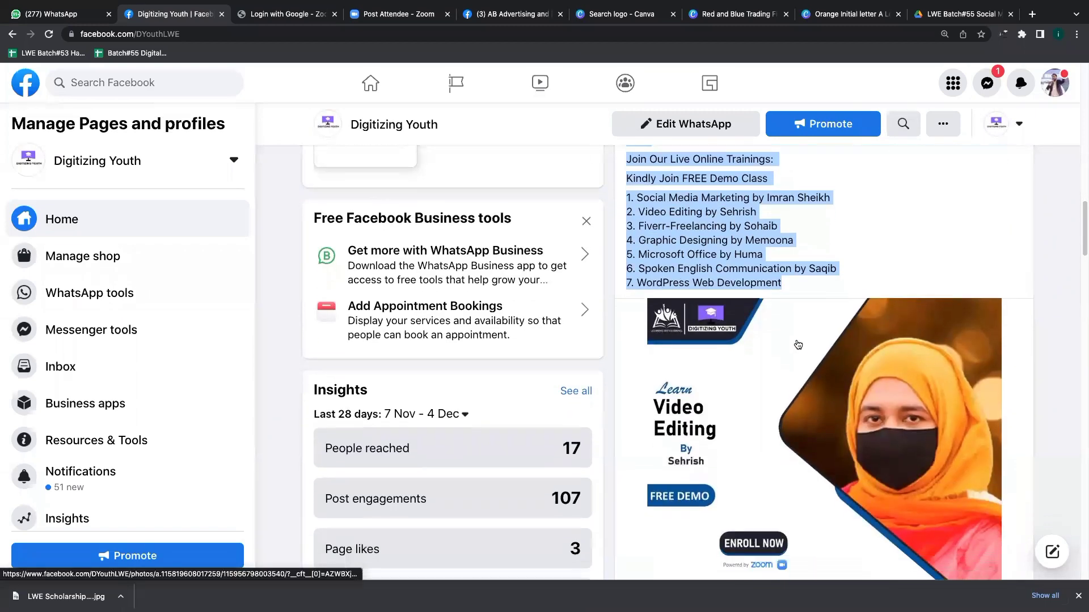
{"action": "scroll", "coordinate": [806, 334], "scroll_direction": "down", "scroll_amount": 3}
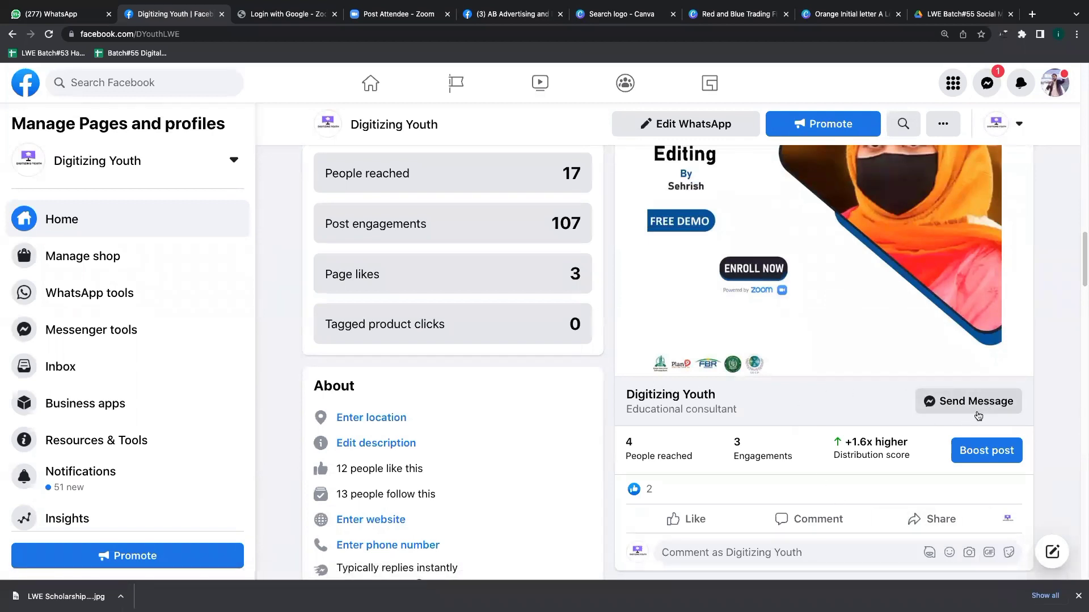
{"action": "scroll", "coordinate": [866, 444], "scroll_direction": "down", "scroll_amount": 1}
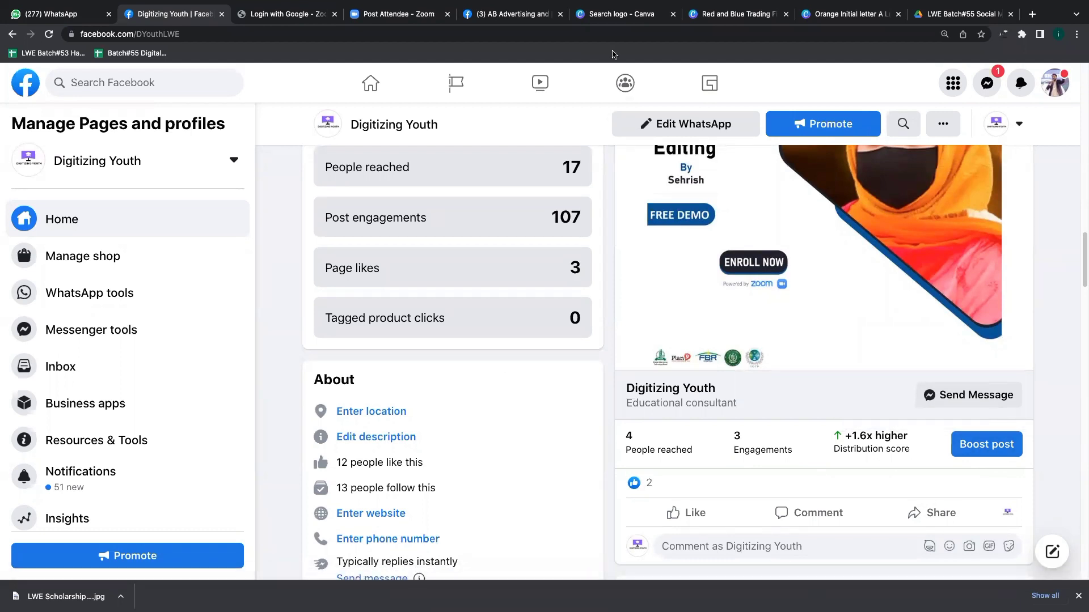
Switch to the agency page's Facebook tab, open the home feed, and highlight the Sponsored label on the Wren by Ayesha post
{"action": "left_click", "coordinate": [497, 12]}
{"action": "left_click", "coordinate": [19, 87]}
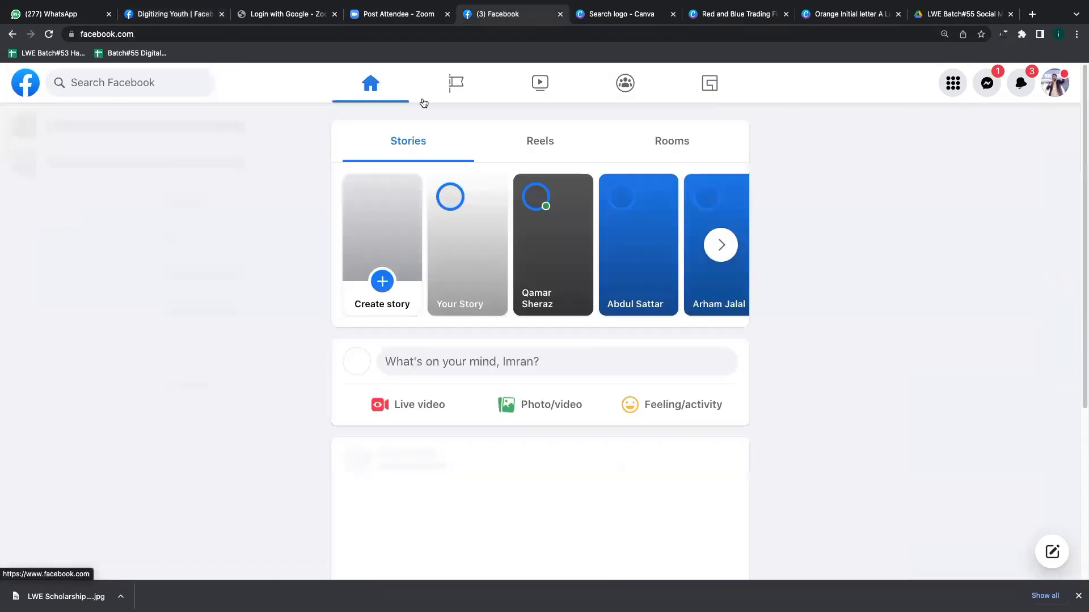
{"action": "scroll", "coordinate": [765, 244], "scroll_direction": "down", "scroll_amount": 6}
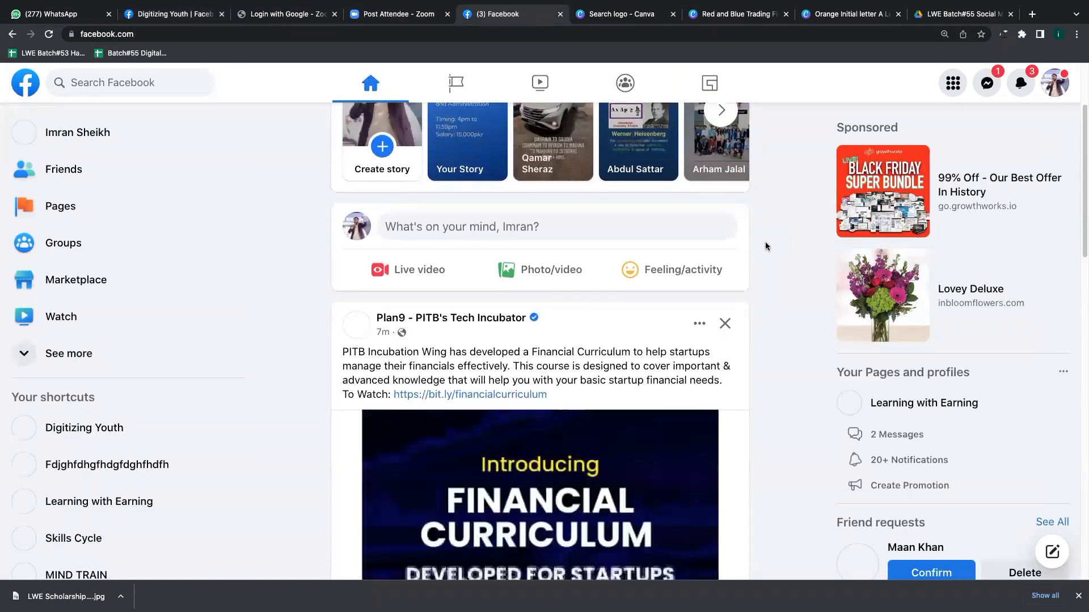
{"action": "scroll", "coordinate": [766, 246], "scroll_direction": "down", "scroll_amount": 8}
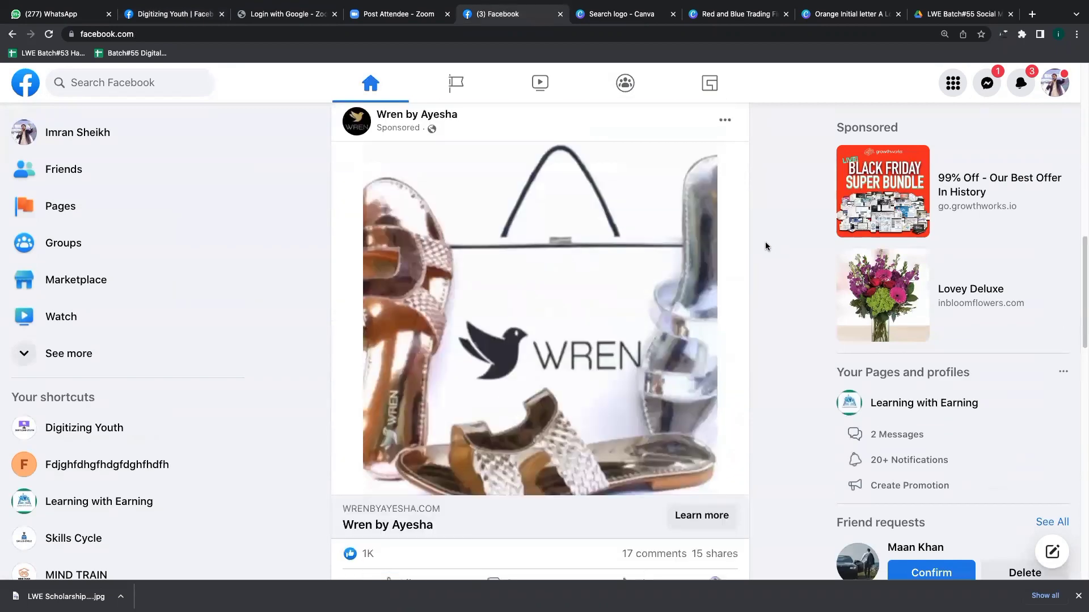
{"action": "scroll", "coordinate": [765, 246], "scroll_direction": "up", "scroll_amount": 4}
{"action": "scroll", "coordinate": [766, 246], "scroll_direction": "down", "scroll_amount": 5}
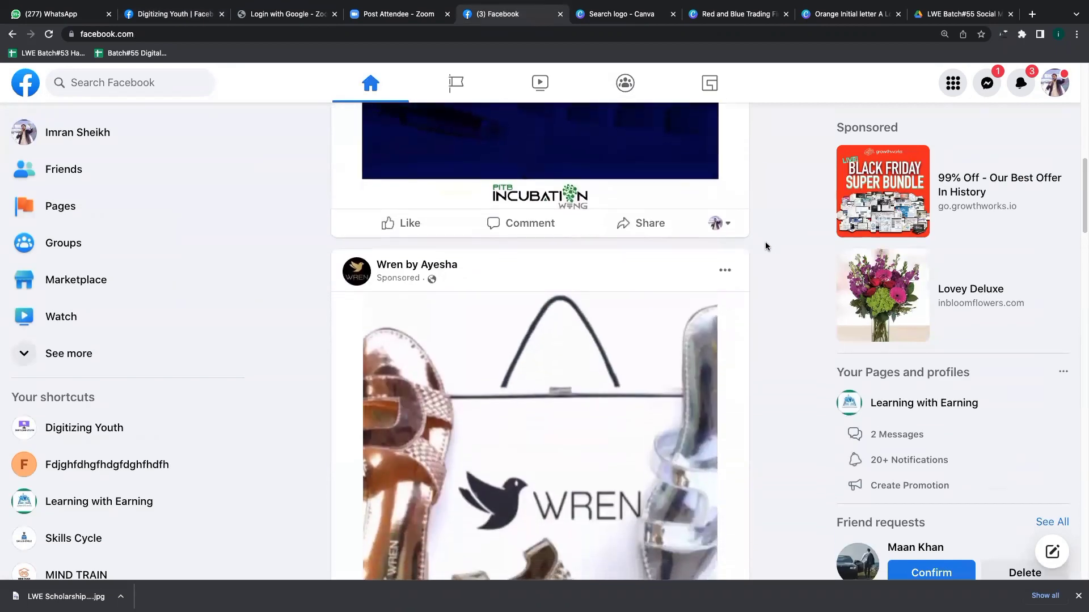
{"action": "scroll", "coordinate": [765, 246], "scroll_direction": "up", "scroll_amount": 2}
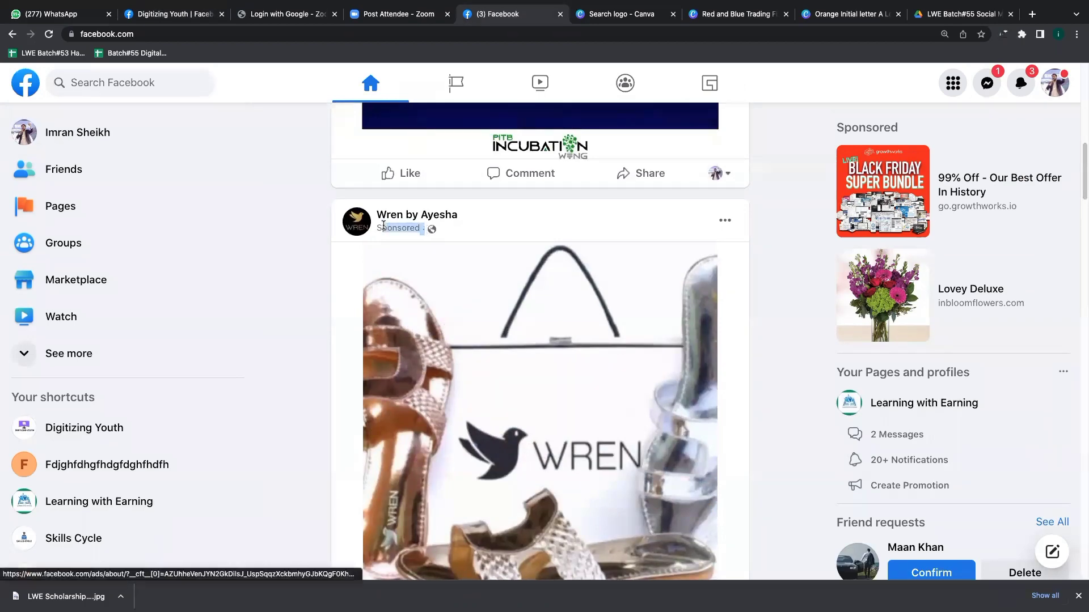
Look through the home feed for more sponsored posts, examining Ecommerce Wala's Google Ads Guru Course ad
{"action": "scroll", "coordinate": [793, 226], "scroll_direction": "down", "scroll_amount": 15}
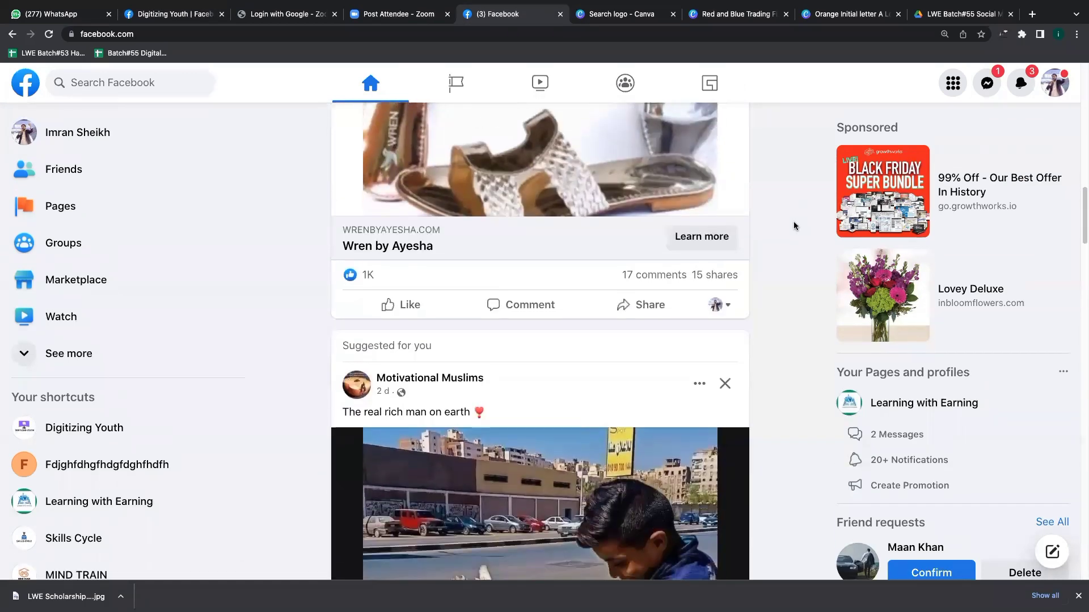
{"action": "scroll", "coordinate": [794, 225], "scroll_direction": "down", "scroll_amount": 15}
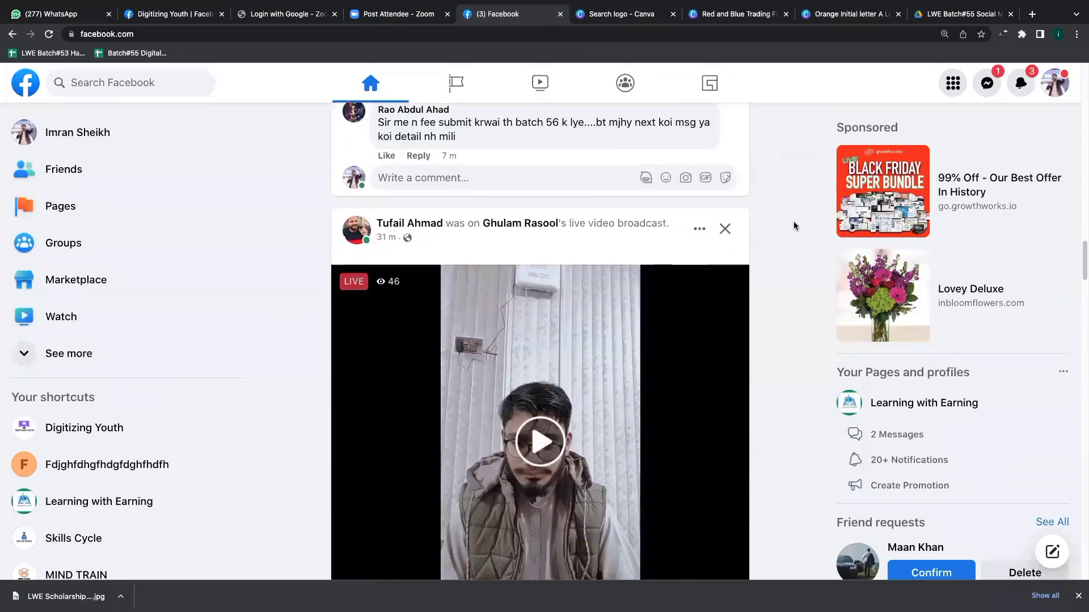
{"action": "scroll", "coordinate": [794, 223], "scroll_direction": "down", "scroll_amount": 5}
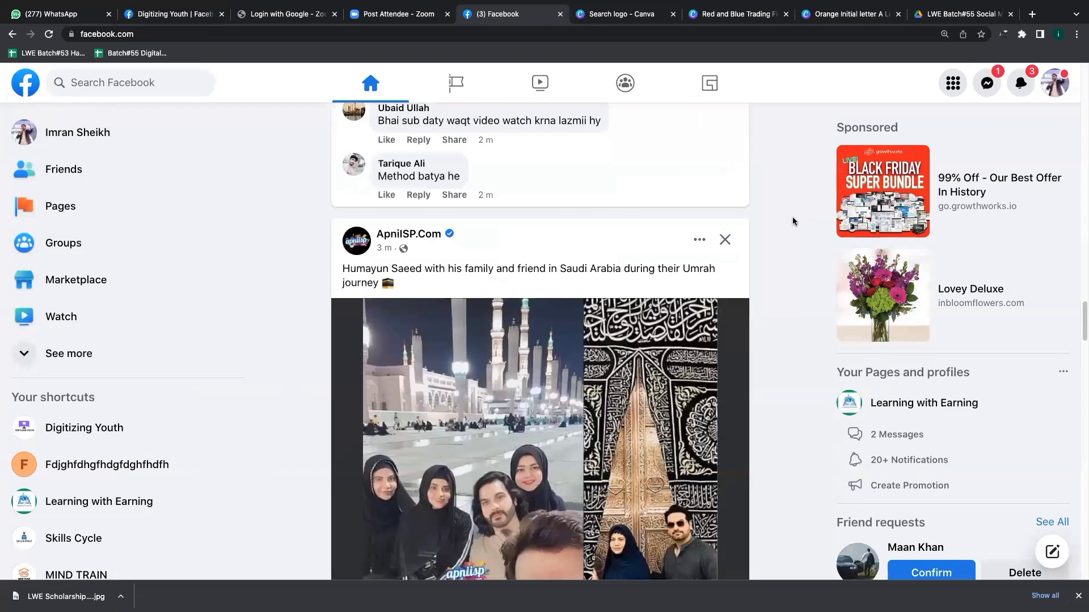
{"action": "scroll", "coordinate": [793, 221], "scroll_direction": "down", "scroll_amount": 6}
{"action": "scroll", "coordinate": [794, 221], "scroll_direction": "down", "scroll_amount": 10}
{"action": "scroll", "coordinate": [794, 221], "scroll_direction": "up", "scroll_amount": 10}
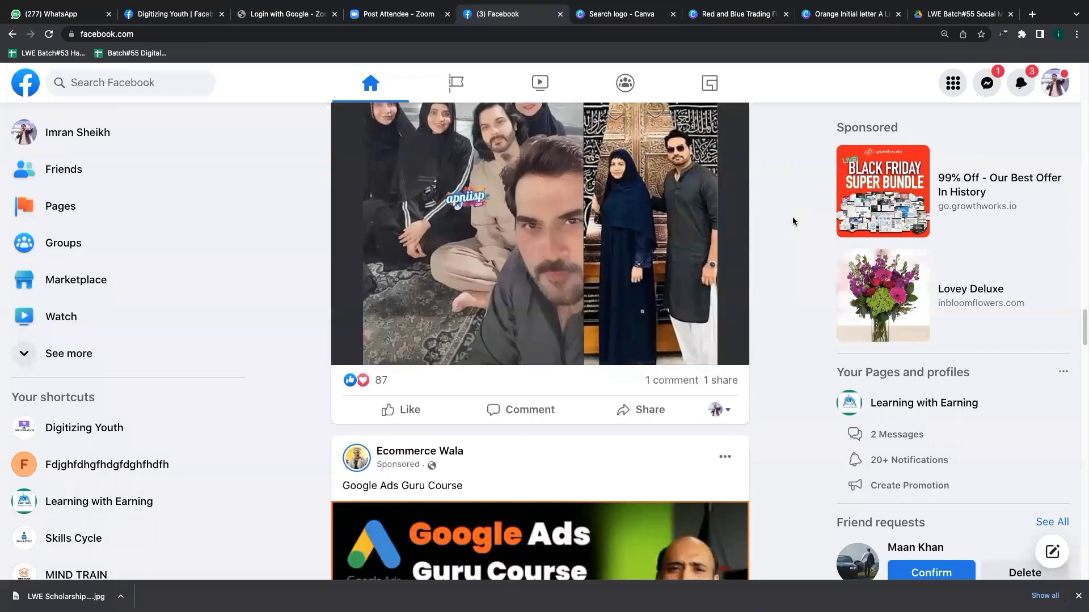
{"action": "scroll", "coordinate": [794, 222], "scroll_direction": "down", "scroll_amount": 4}
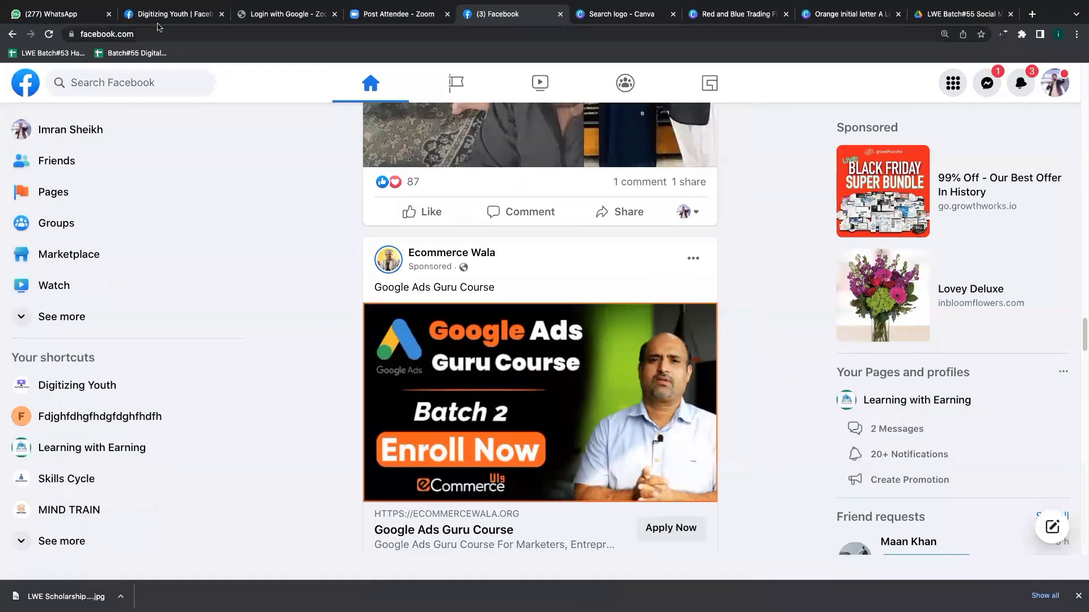
Switch to the Digitizing Youth page and open Facebook's ad creation link in a new browser tab
{"action": "left_click", "coordinate": [158, 20]}
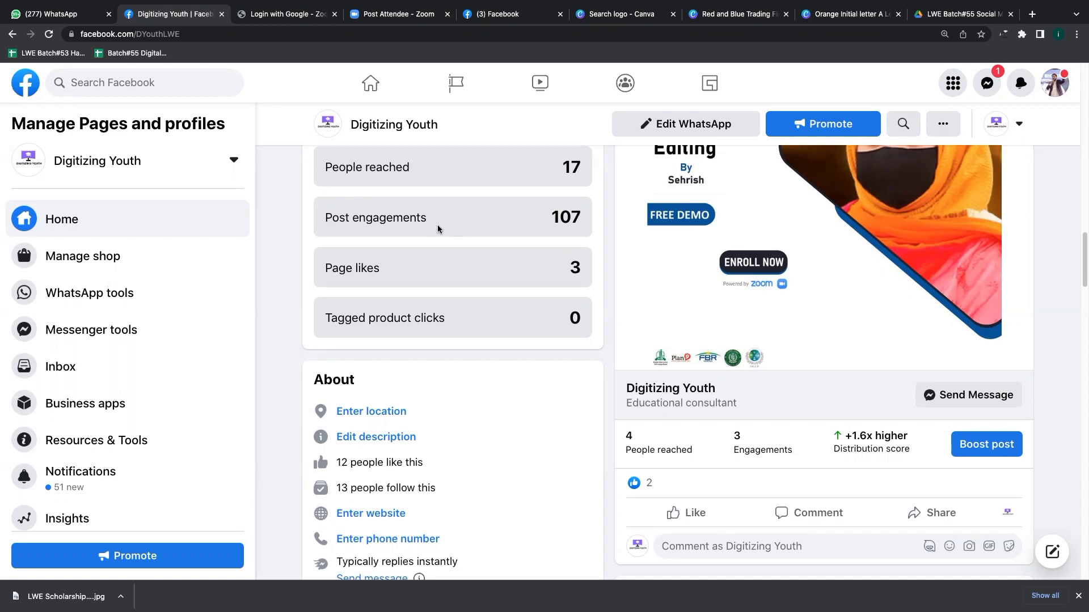
{"action": "left_click", "coordinate": [959, 88]}
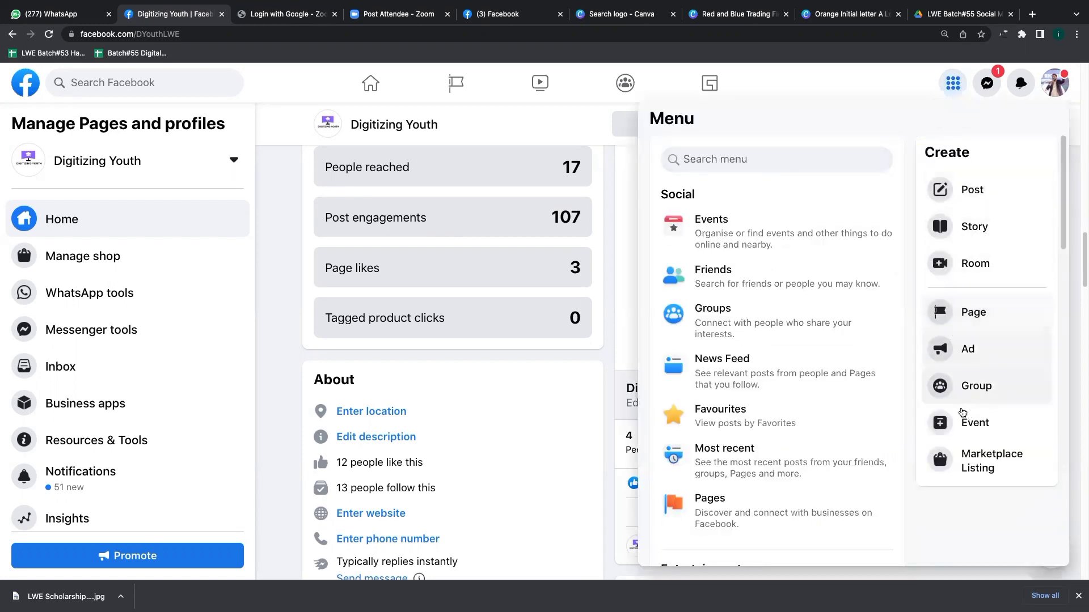
{"action": "right_click", "coordinate": [959, 349]}
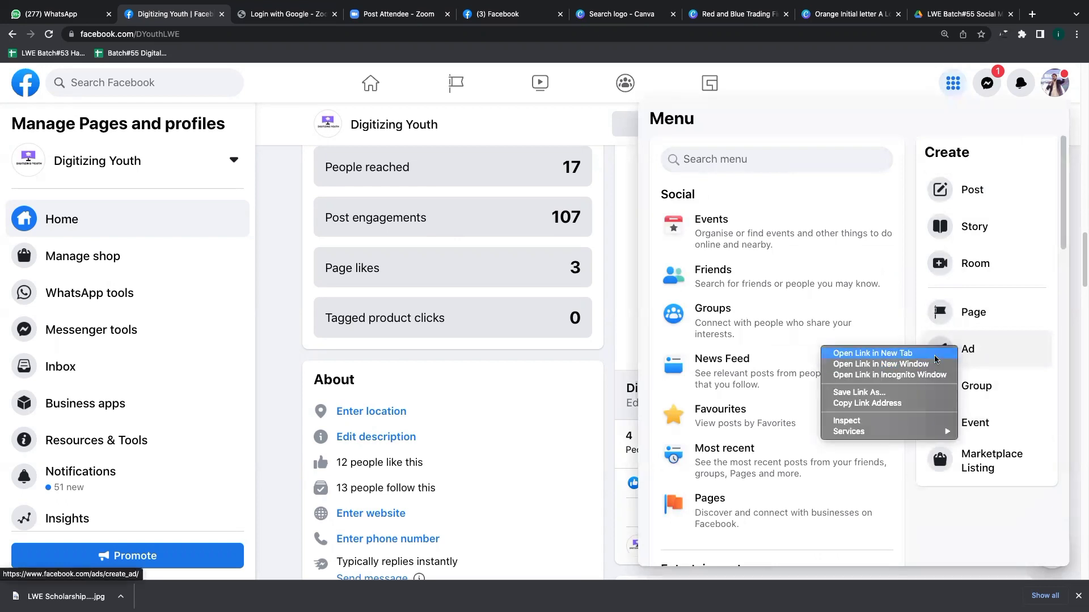
{"action": "left_click", "coordinate": [936, 354]}
{"action": "left_click", "coordinate": [265, 21]}
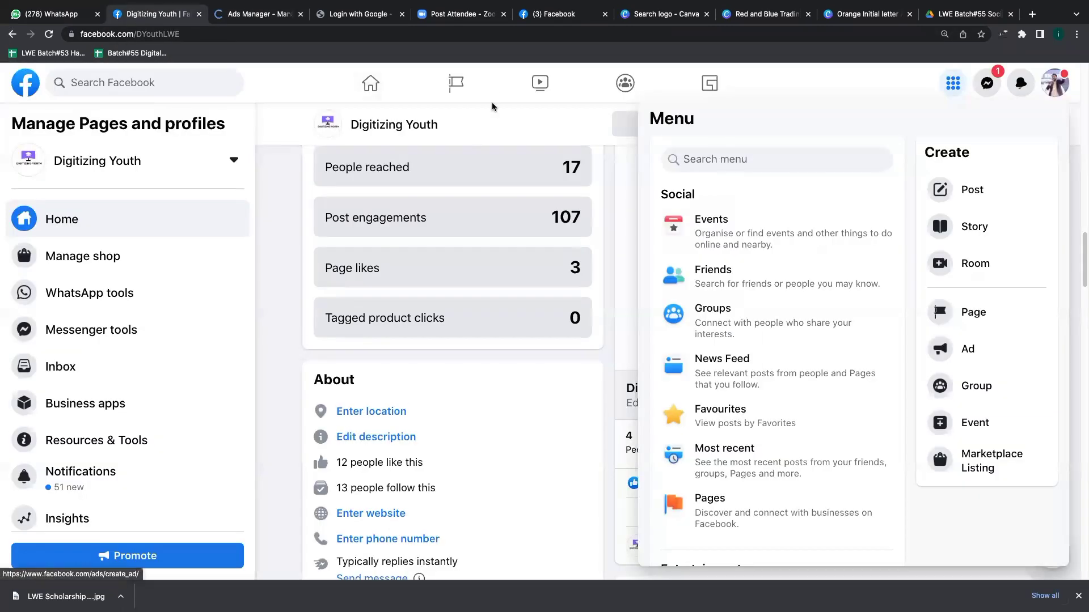
{"action": "left_click", "coordinate": [952, 83]}
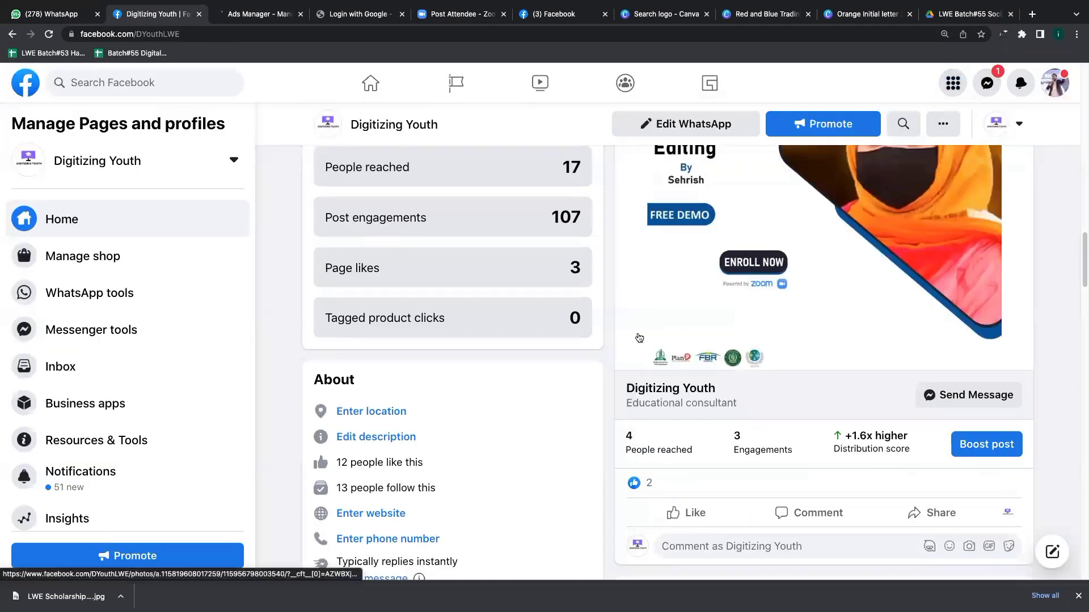
Start boosting the Digitizing Youth page's Video Editing post and check the Ads Manager tab before returning to the boost setup
{"action": "scroll", "coordinate": [976, 255], "scroll_direction": "up", "scroll_amount": 4}
{"action": "scroll", "coordinate": [986, 288], "scroll_direction": "down", "scroll_amount": 10}
{"action": "scroll", "coordinate": [985, 287], "scroll_direction": "up", "scroll_amount": 3}
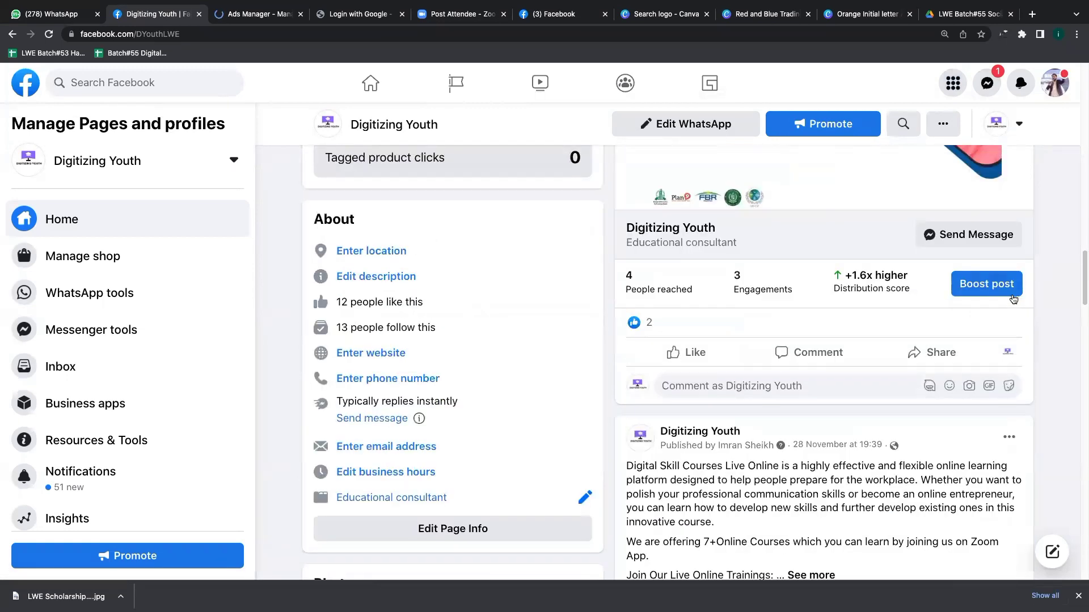
{"action": "left_click", "coordinate": [970, 287]}
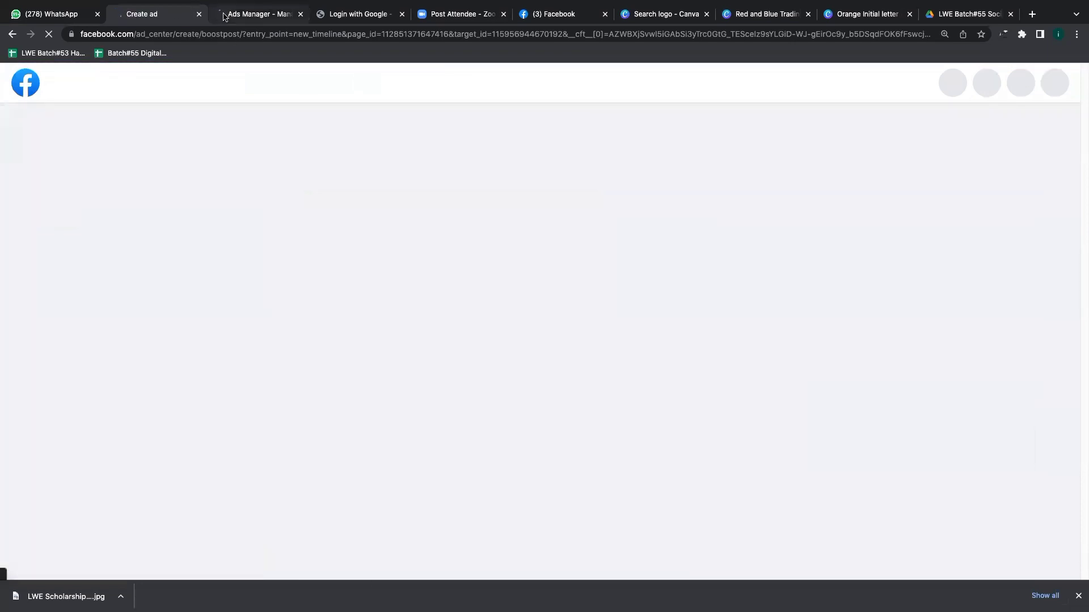
{"action": "left_click", "coordinate": [227, 16]}
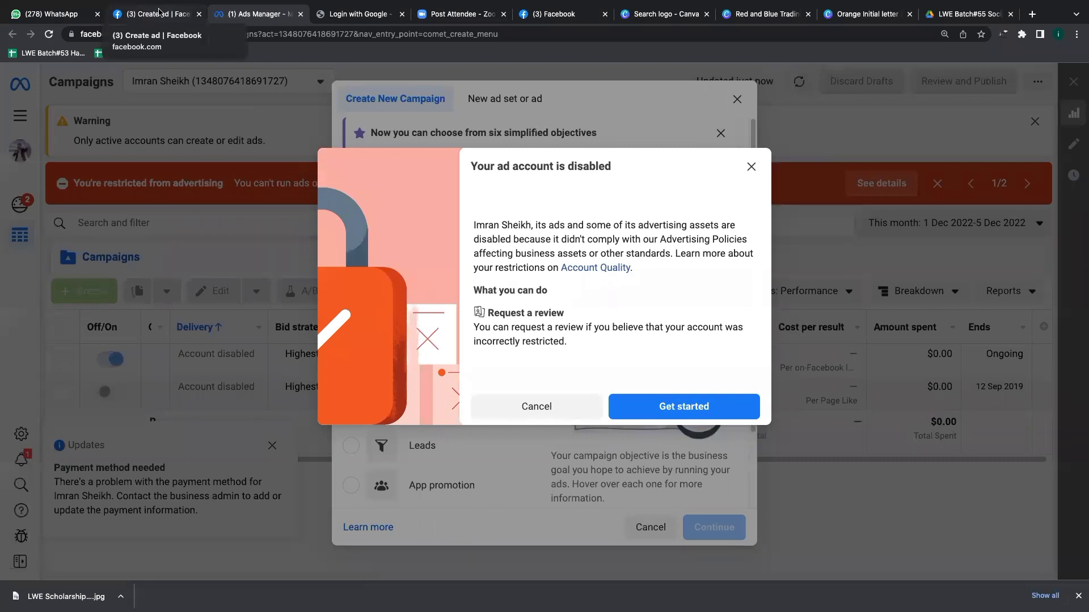
{"action": "left_click", "coordinate": [160, 13]}
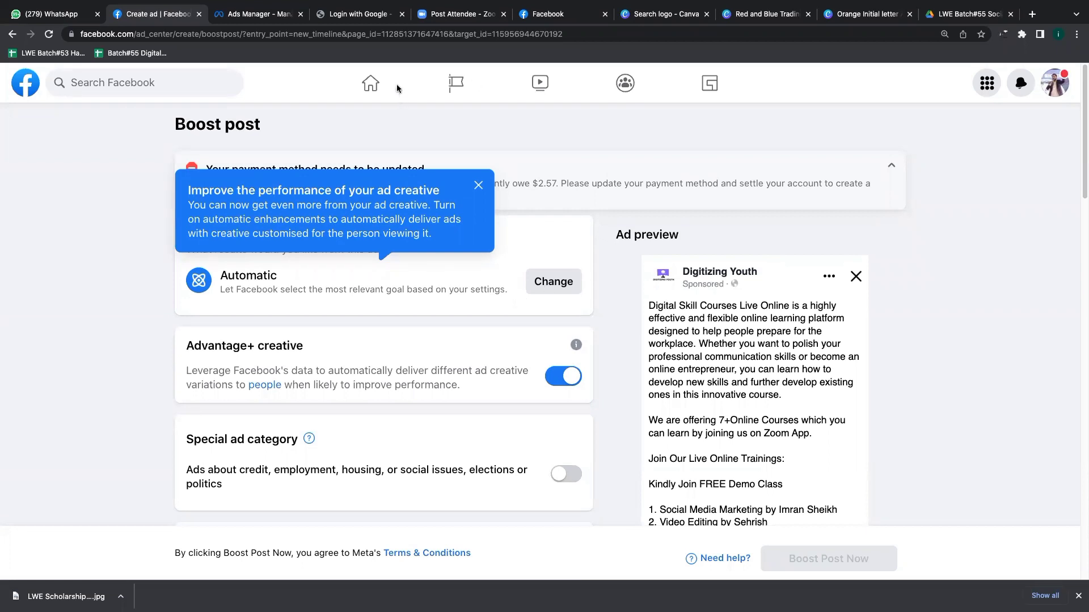
Dismiss the ad creative tip, collapse the payment method notice, and highlight the Goal heading
{"action": "left_click", "coordinate": [478, 185]}
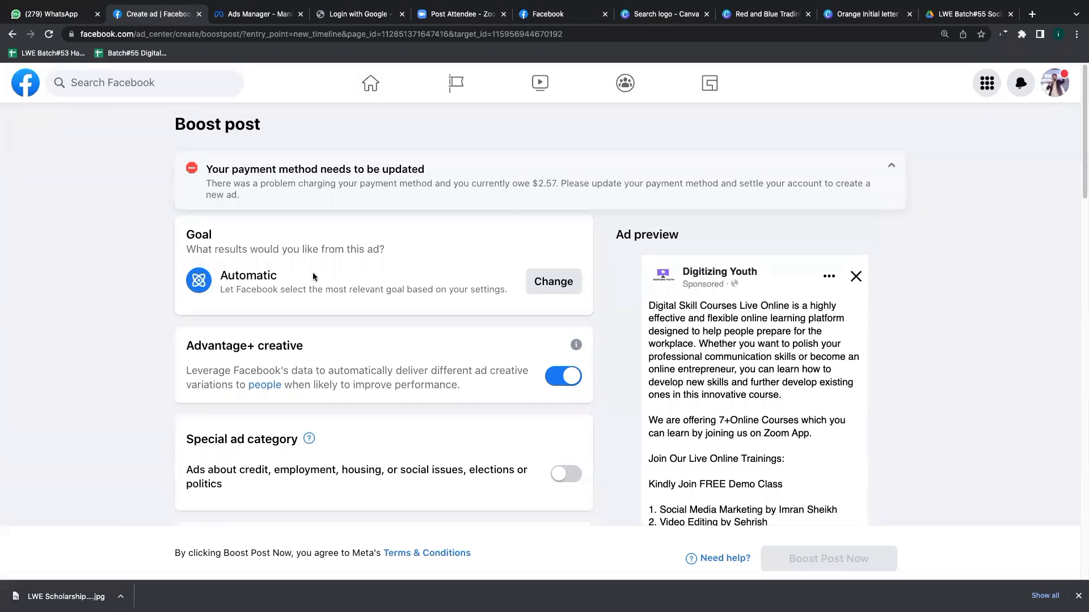
{"action": "left_click", "coordinate": [891, 170]}
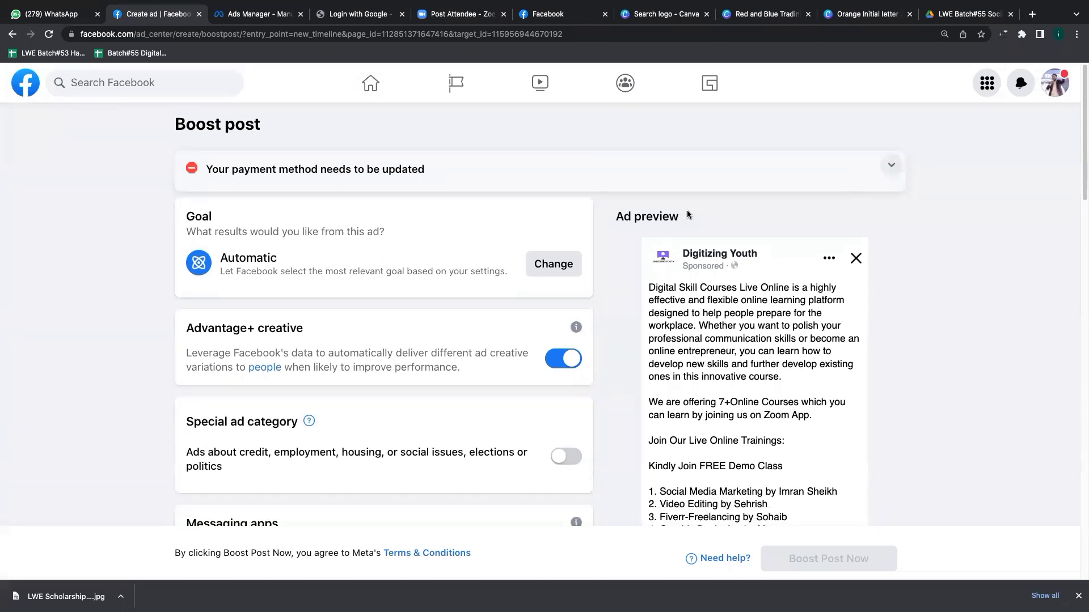
{"action": "left_click_drag", "start_coordinate": [180, 219], "coordinate": [209, 216]}
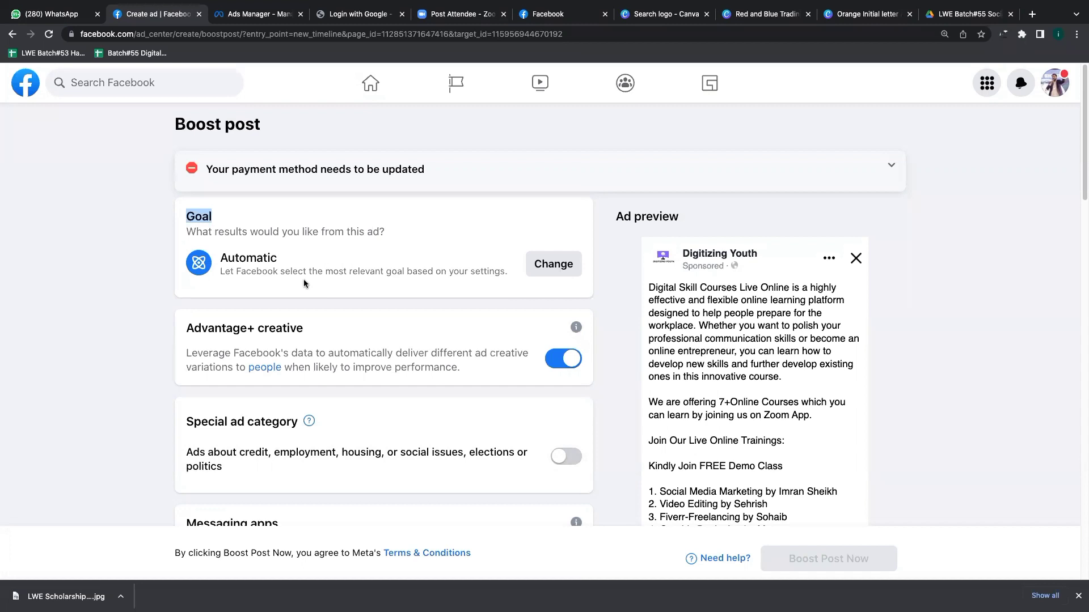
{"action": "left_click", "coordinate": [339, 250]}
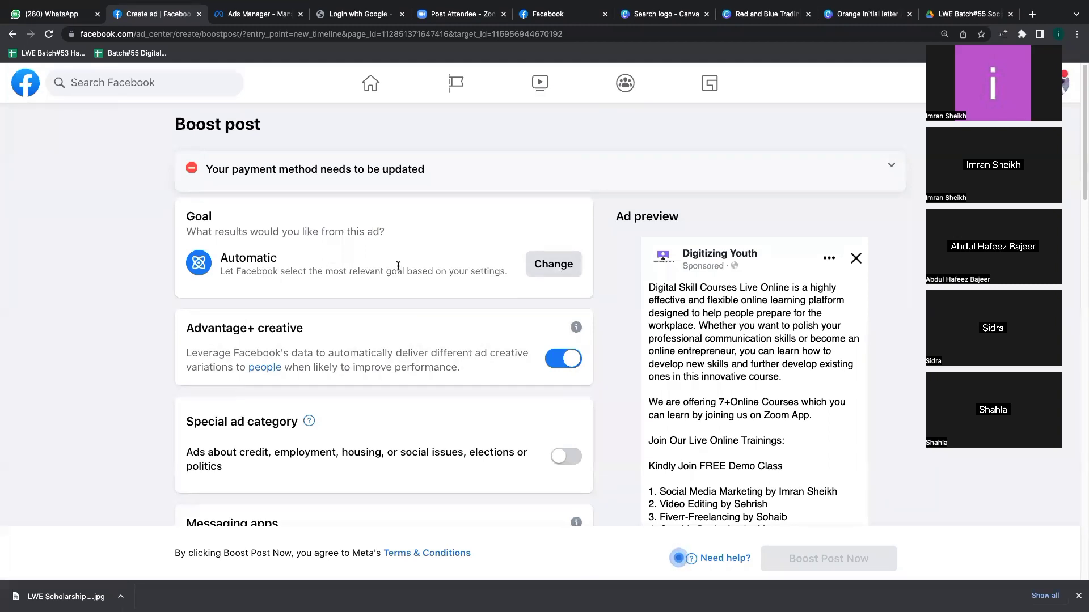
Compare the goal choices at an enlarged page zoom and save Get more engagement as the ad's goal
{"action": "left_click", "coordinate": [574, 277]}
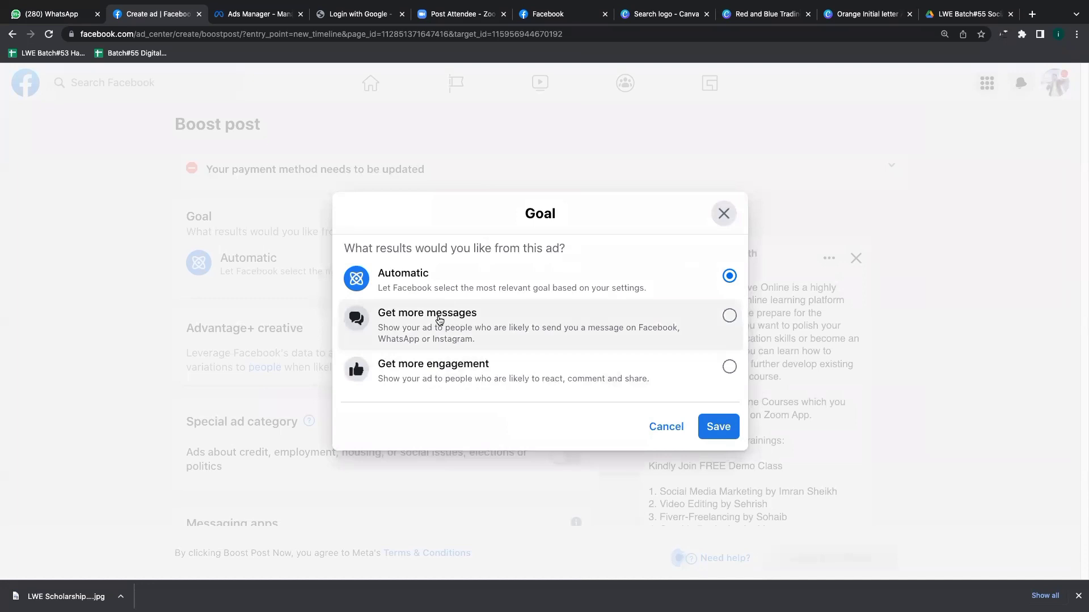
{"action": "left_click", "coordinate": [440, 320]}
{"action": "left_click", "coordinate": [445, 379]}
{"action": "left_click", "coordinate": [440, 341]}
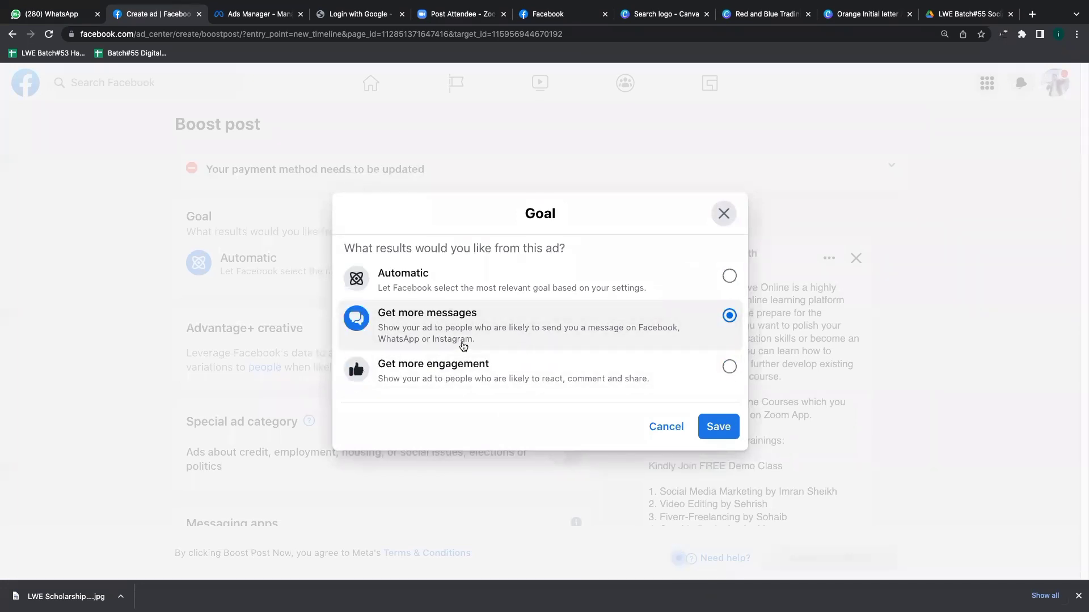
{"action": "key", "text": "ctrl+plus"}
{"action": "key", "text": "ctrl+plus"}
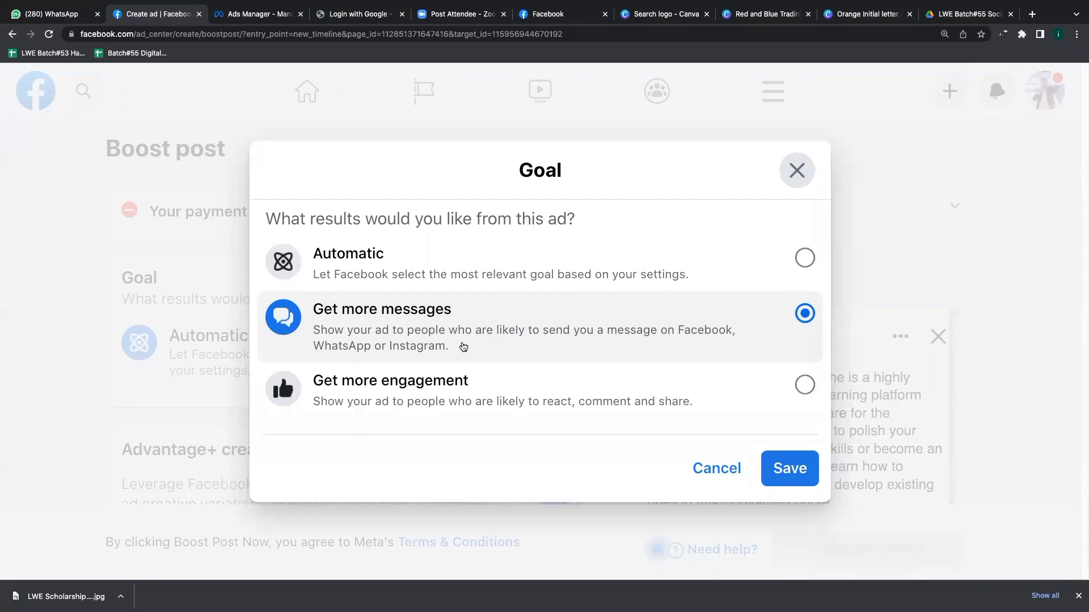
{"action": "left_click", "coordinate": [513, 393]}
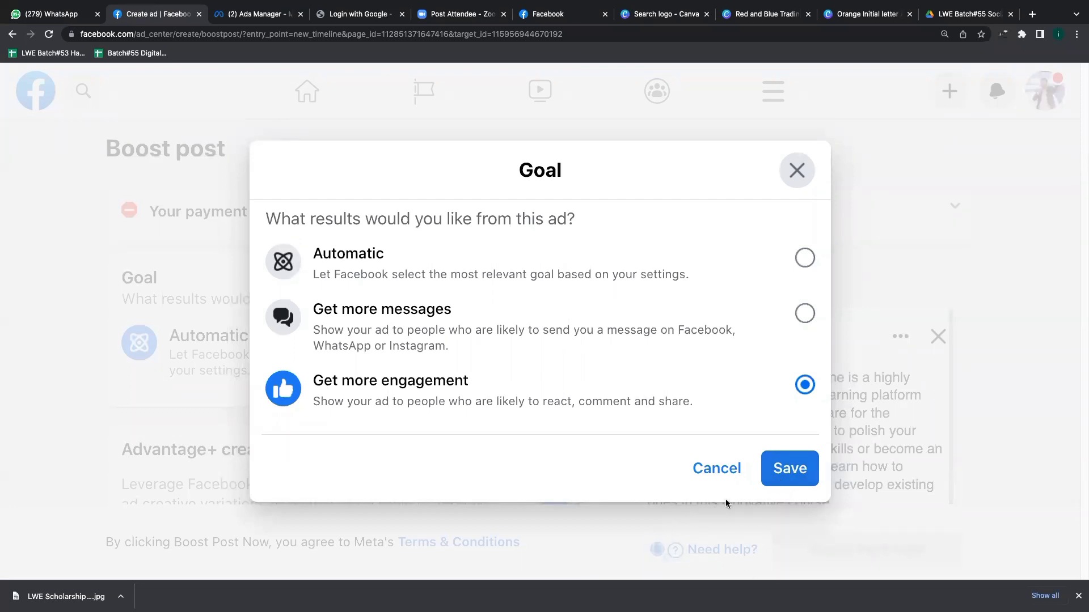
{"action": "left_click", "coordinate": [797, 479]}
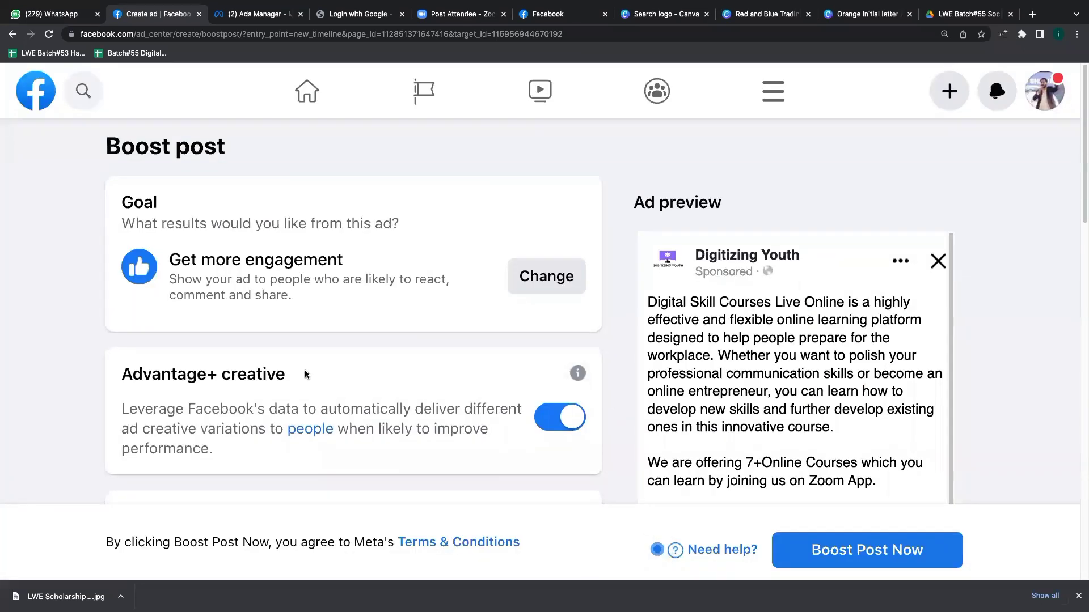
Examine the boost setup's Advantage+ creative and Special ad category settings beside the ad preview
{"action": "scroll", "coordinate": [340, 363], "scroll_direction": "down", "scroll_amount": 4}
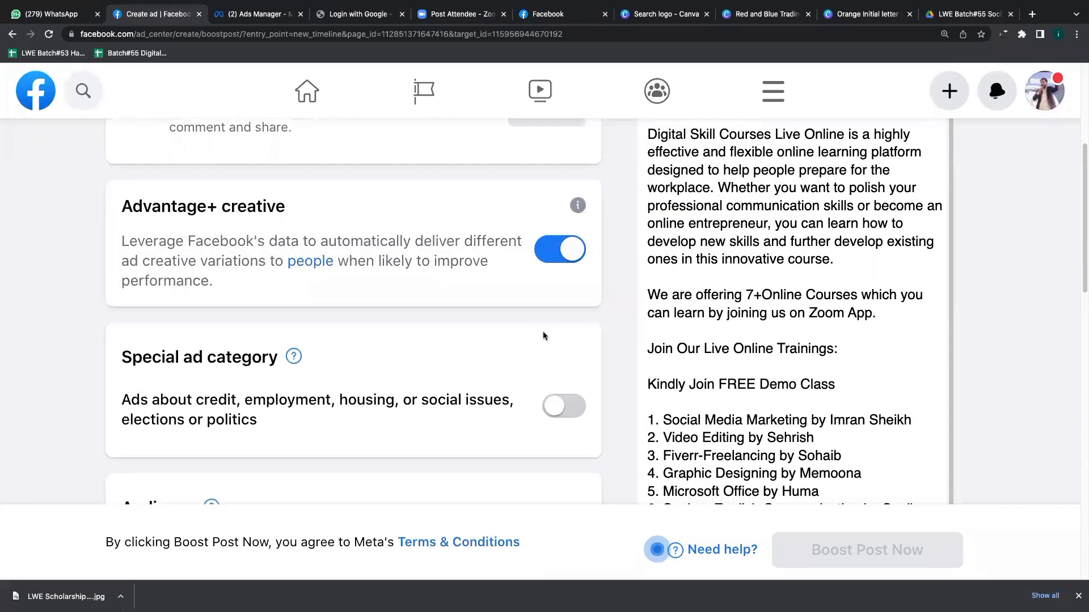
{"action": "scroll", "coordinate": [532, 313], "scroll_direction": "down", "scroll_amount": 1}
{"action": "scroll", "coordinate": [532, 313], "scroll_direction": "down", "scroll_amount": 5}
{"action": "scroll", "coordinate": [511, 306], "scroll_direction": "up", "scroll_amount": 5}
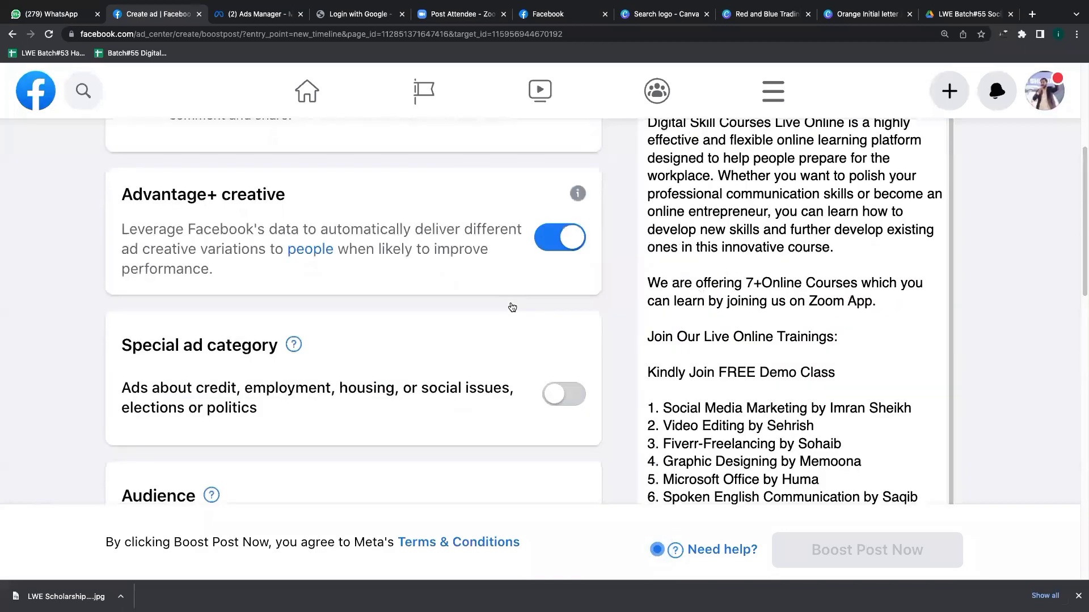
{"action": "scroll", "coordinate": [422, 293], "scroll_direction": "down", "scroll_amount": 1}
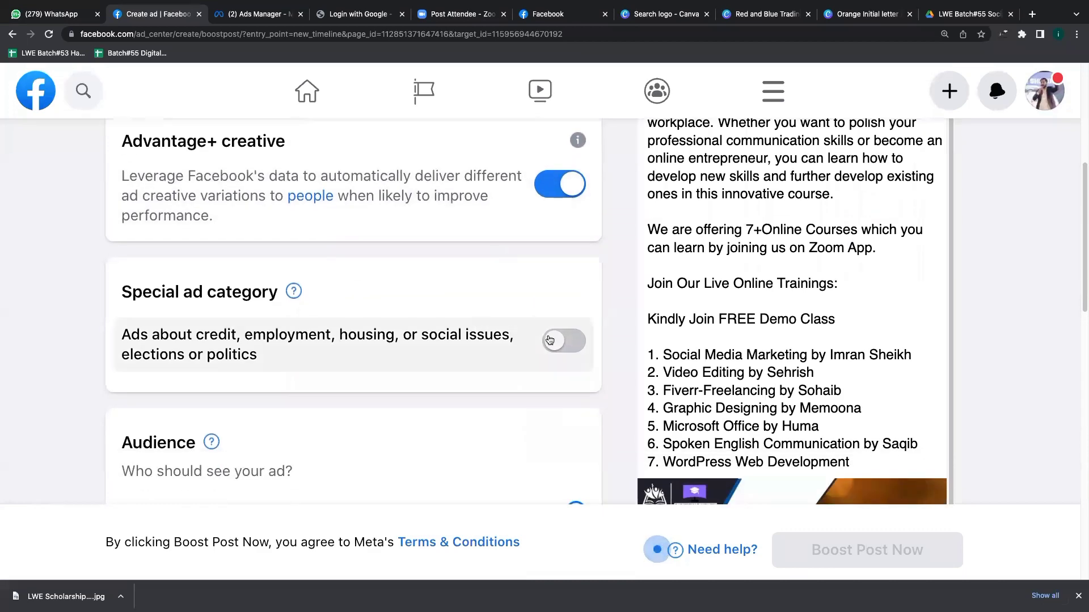
{"action": "scroll", "coordinate": [550, 340], "scroll_direction": "up", "scroll_amount": 2}
{"action": "scroll", "coordinate": [589, 332], "scroll_direction": "down", "scroll_amount": 2}
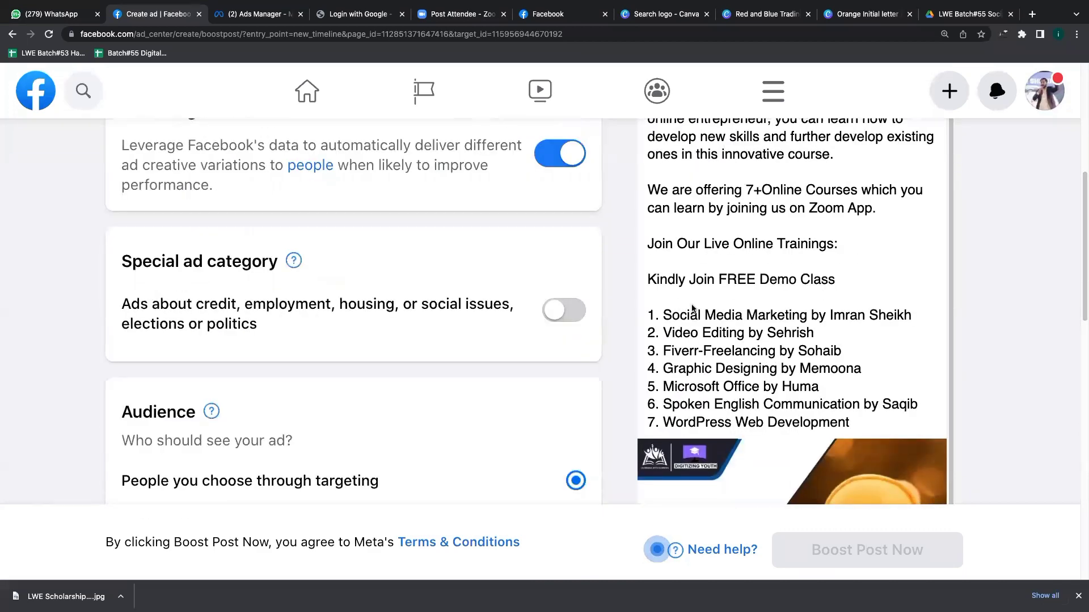
Reduce the page zoom by two levels and examine the ad preview with the audience and duration settings
{"action": "left_click", "coordinate": [1077, 34]}
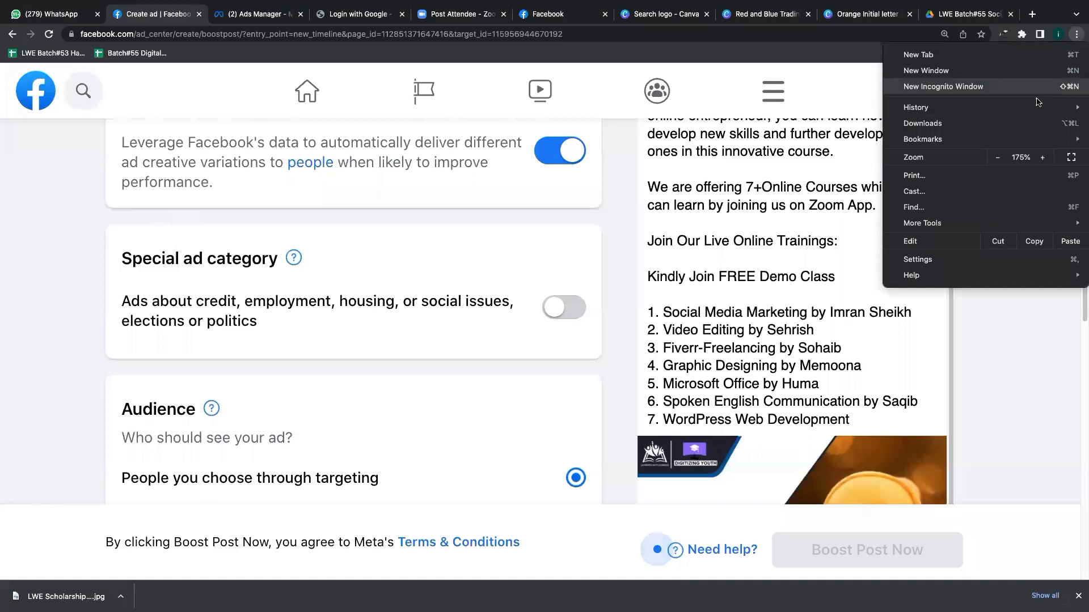
{"action": "left_click", "coordinate": [997, 157]}
{"action": "left_click", "coordinate": [997, 157]}
{"action": "left_click", "coordinate": [918, 418]}
{"action": "scroll", "coordinate": [875, 374], "scroll_direction": "down", "scroll_amount": 2}
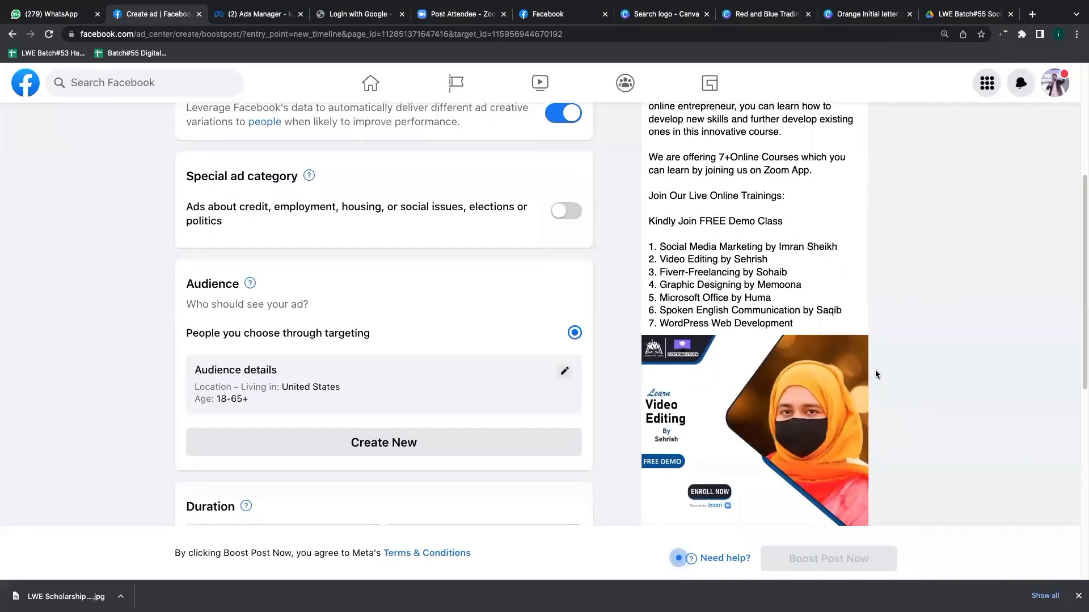
{"action": "scroll", "coordinate": [786, 316], "scroll_direction": "up", "scroll_amount": 4}
{"action": "scroll", "coordinate": [786, 316], "scroll_direction": "up", "scroll_amount": 3}
{"action": "scroll", "coordinate": [786, 316], "scroll_direction": "down", "scroll_amount": 5}
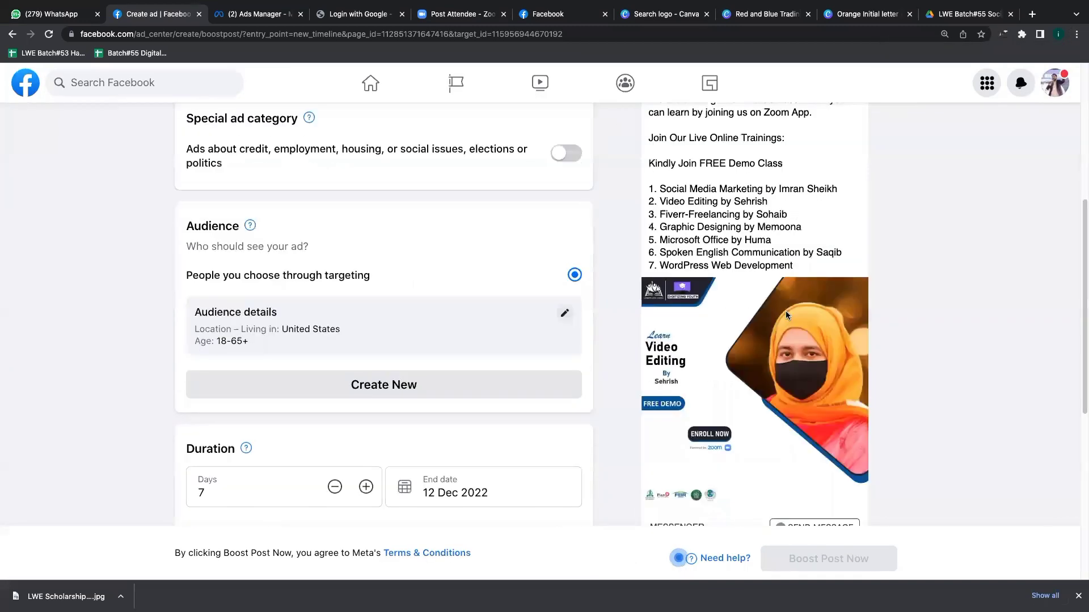
{"action": "scroll", "coordinate": [786, 317], "scroll_direction": "down", "scroll_amount": 1}
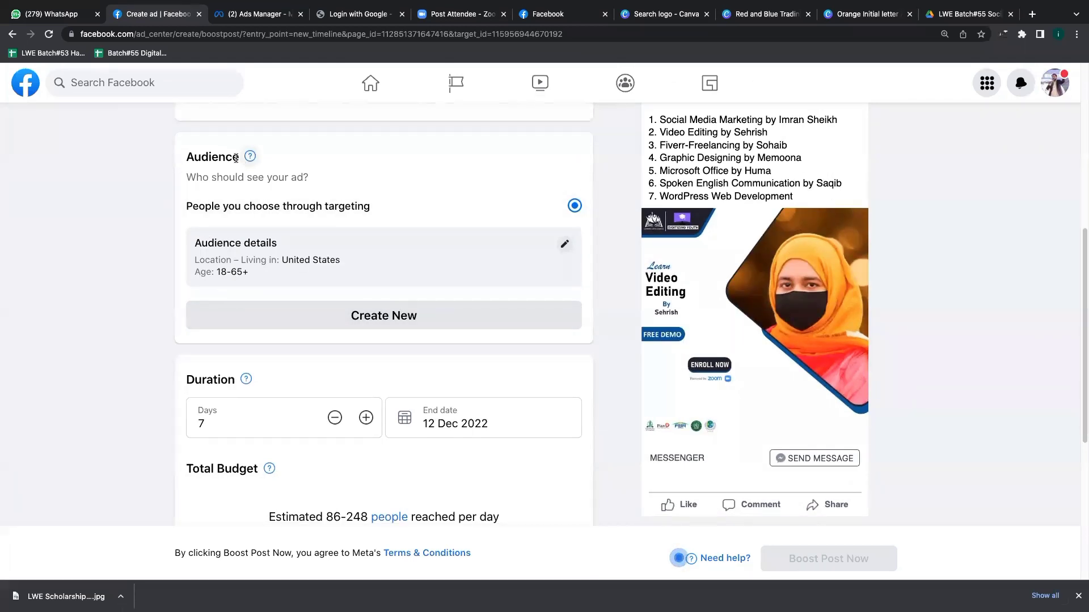
Start a new custom audience for the ad and examine its name, gender, age, location and detailed targeting settings
{"action": "left_click_drag", "start_coordinate": [241, 161], "coordinate": [176, 162]}
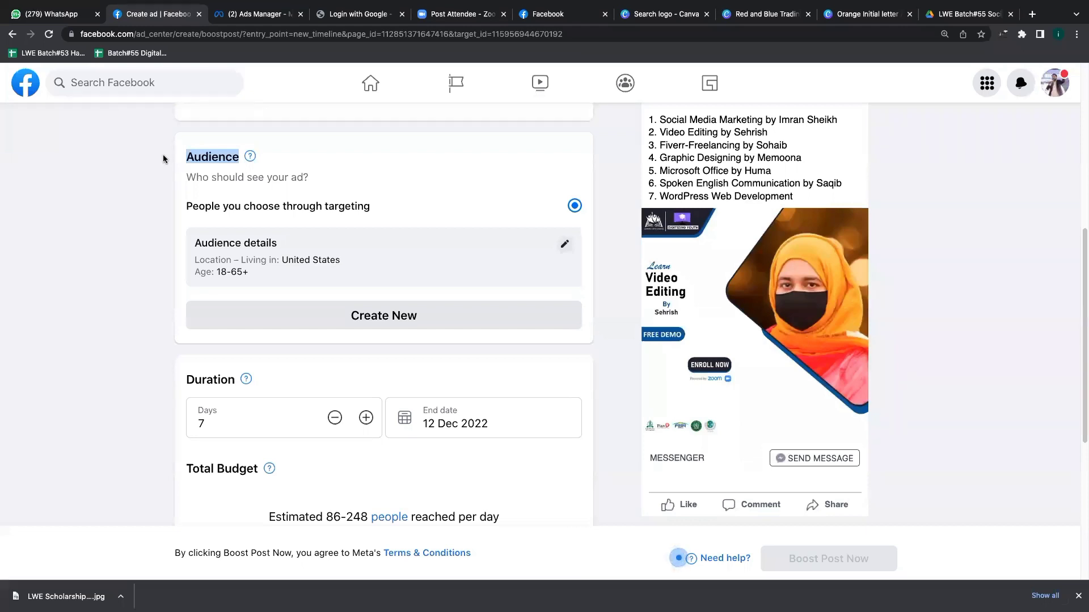
{"action": "left_click", "coordinate": [392, 326]}
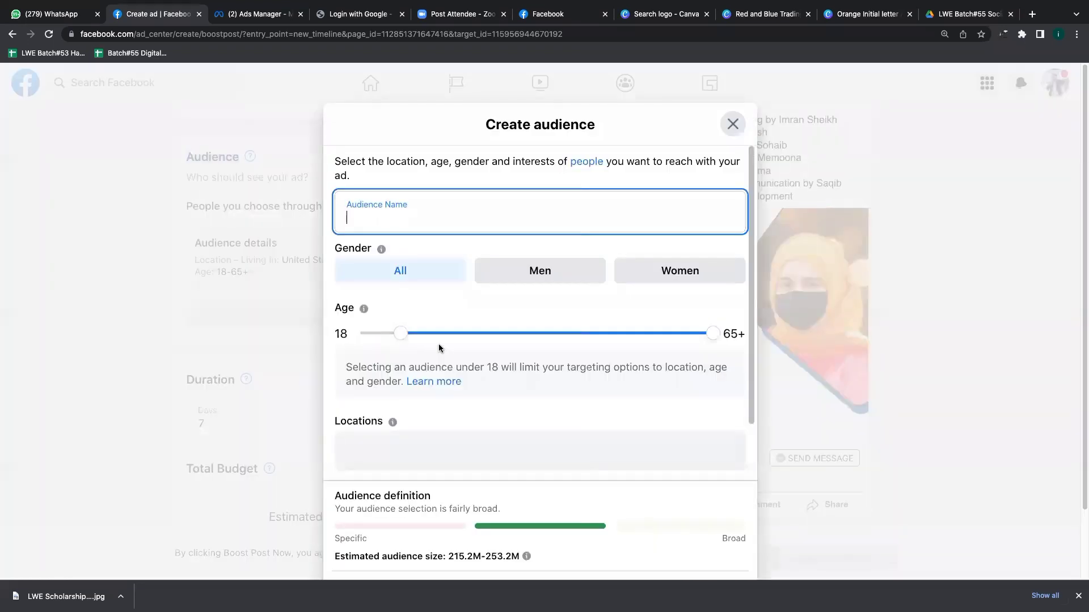
{"action": "scroll", "coordinate": [557, 304], "scroll_direction": "down", "scroll_amount": 3}
{"action": "scroll", "coordinate": [539, 260], "scroll_direction": "down", "scroll_amount": 2}
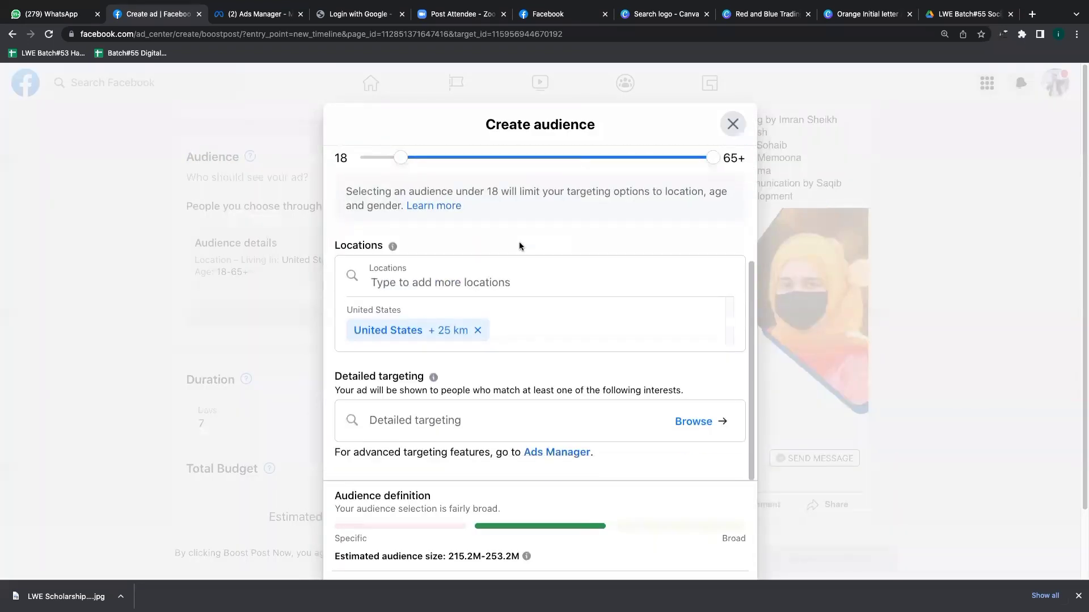
{"action": "scroll", "coordinate": [519, 242], "scroll_direction": "up", "scroll_amount": 3}
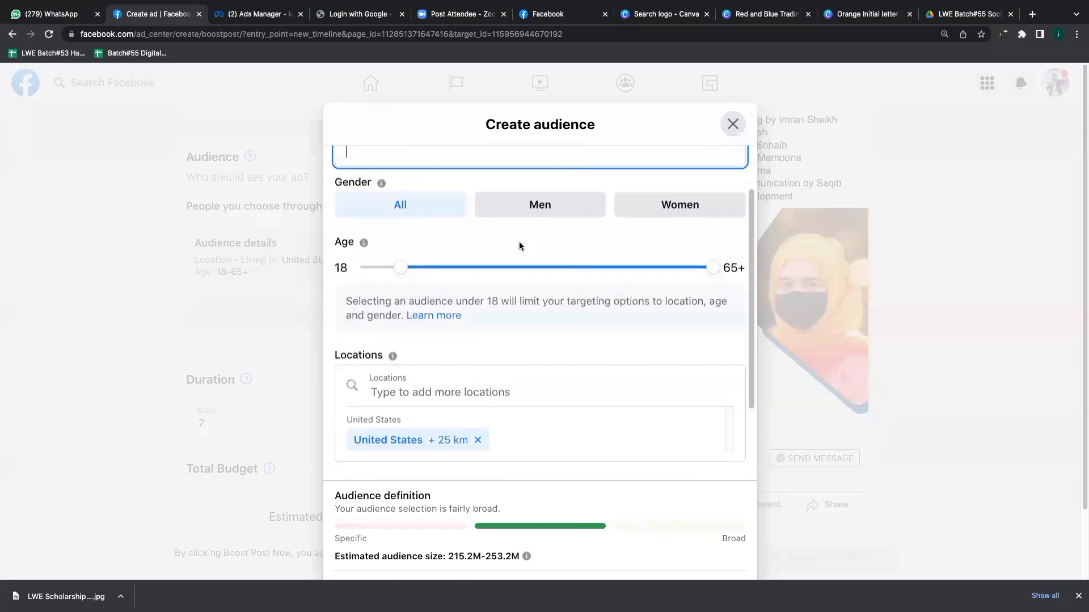
{"action": "scroll", "coordinate": [510, 243], "scroll_direction": "up", "scroll_amount": 2}
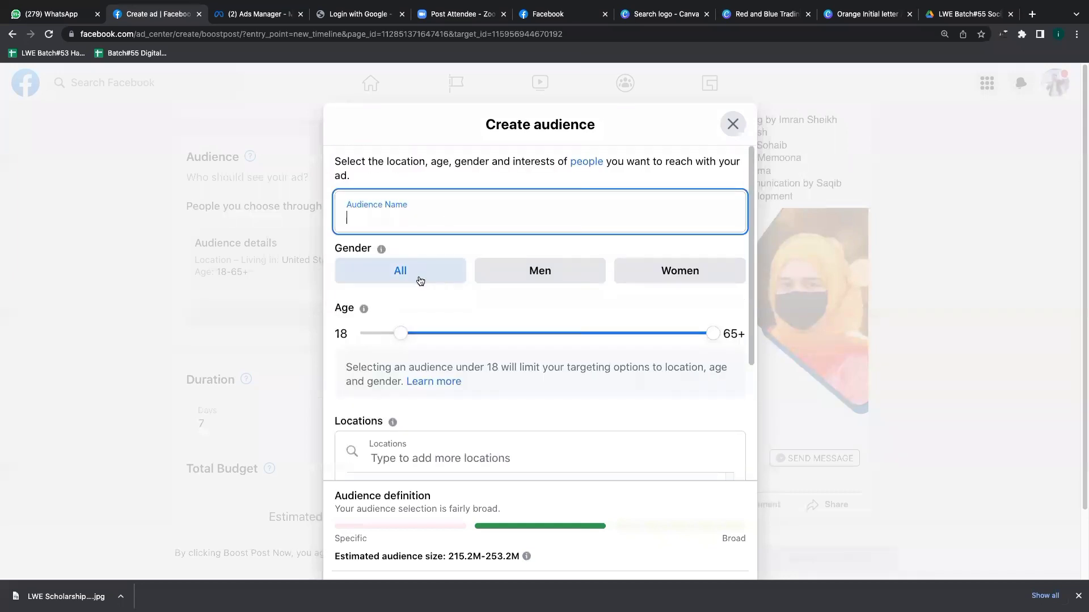
{"action": "scroll", "coordinate": [358, 349], "scroll_direction": "down", "scroll_amount": 3}
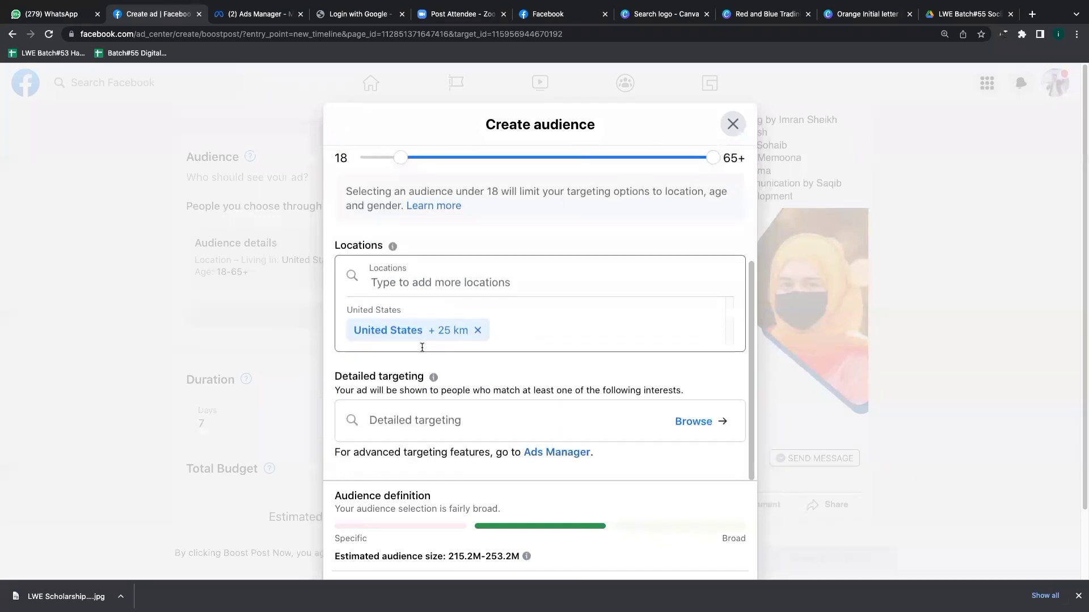
{"action": "scroll", "coordinate": [421, 347], "scroll_direction": "up", "scroll_amount": 1}
{"action": "scroll", "coordinate": [419, 363], "scroll_direction": "down", "scroll_amount": 1}
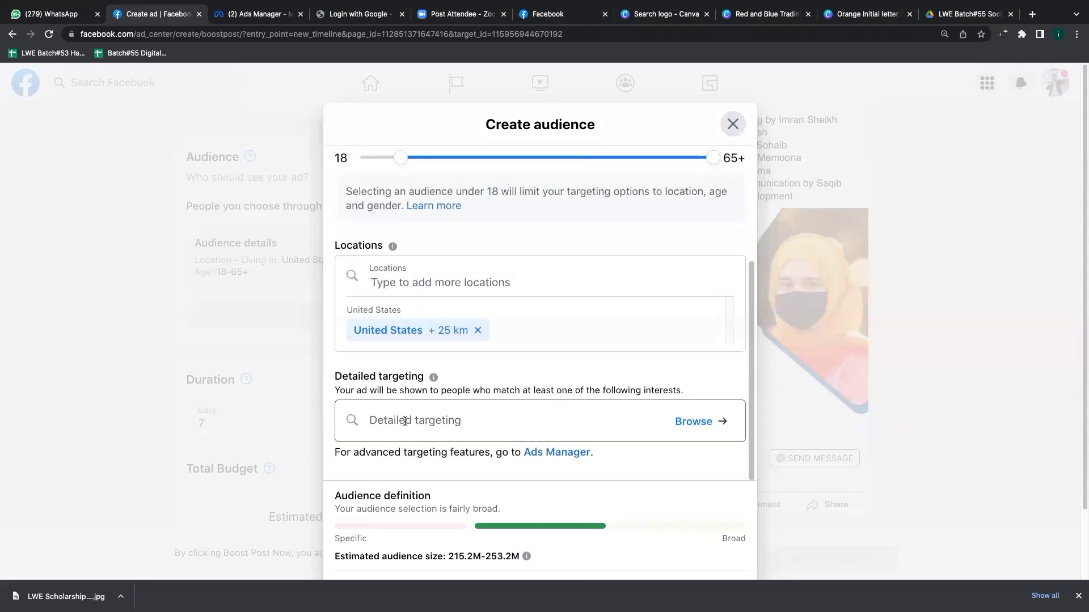
{"action": "scroll", "coordinate": [479, 333], "scroll_direction": "up", "scroll_amount": 3}
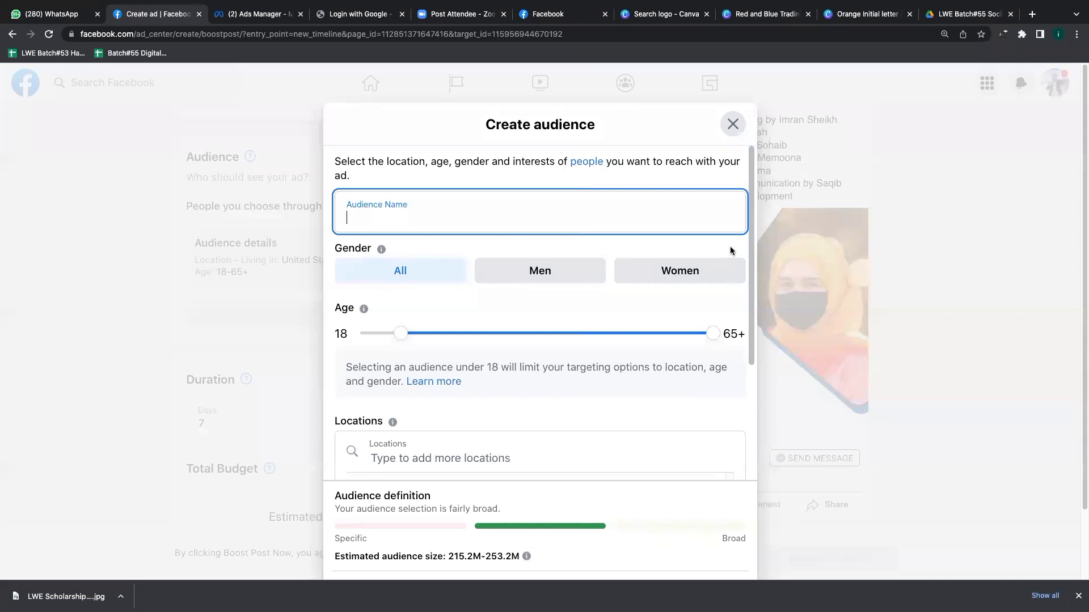
{"action": "type", "text": "gffdsf"}
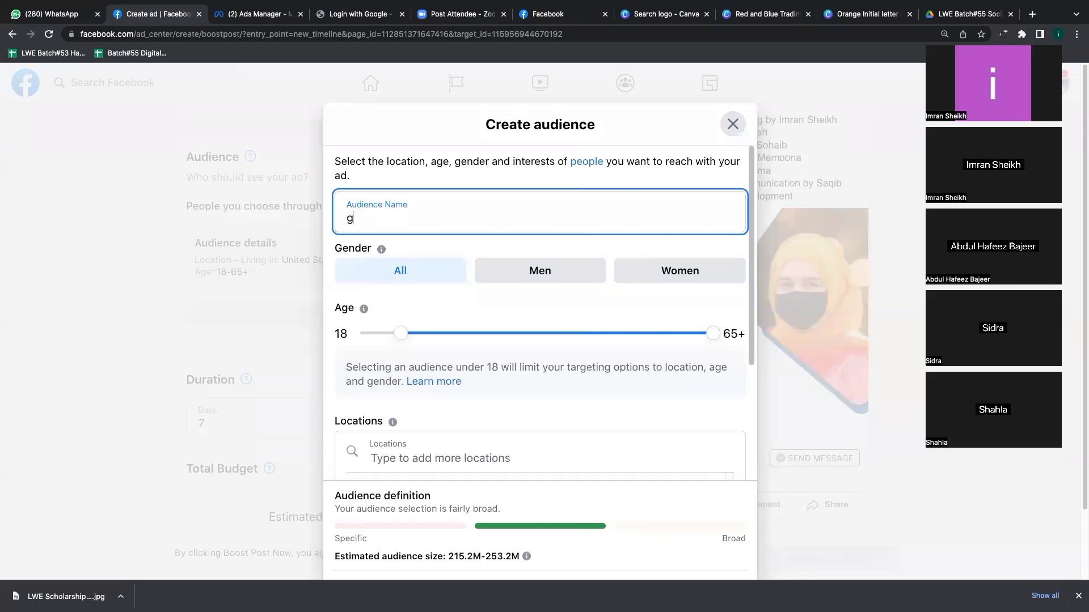
{"action": "key", "text": "BackSpace"}
{"action": "key", "text": "BackSpace"}
{"action": "key", "text": "BackSpace"}
{"action": "key", "text": "BackSpace"}
{"action": "key", "text": "BackSpace"}
{"action": "key", "text": "BackSpace"}
{"action": "type", "text": "Grao"}
{"action": "key", "text": "BackSpace"}
{"action": "key", "text": "BackSpace"}
{"action": "key", "text": "BackSpace"}
{"action": "key", "text": "BackSpace"}
Name the new audience "Video Editing Course Audience"
{"action": "type", "text": "Video Editing COurse"}
{"action": "key", "text": "BackSpace"}
{"action": "key", "text": "BackSpace"}
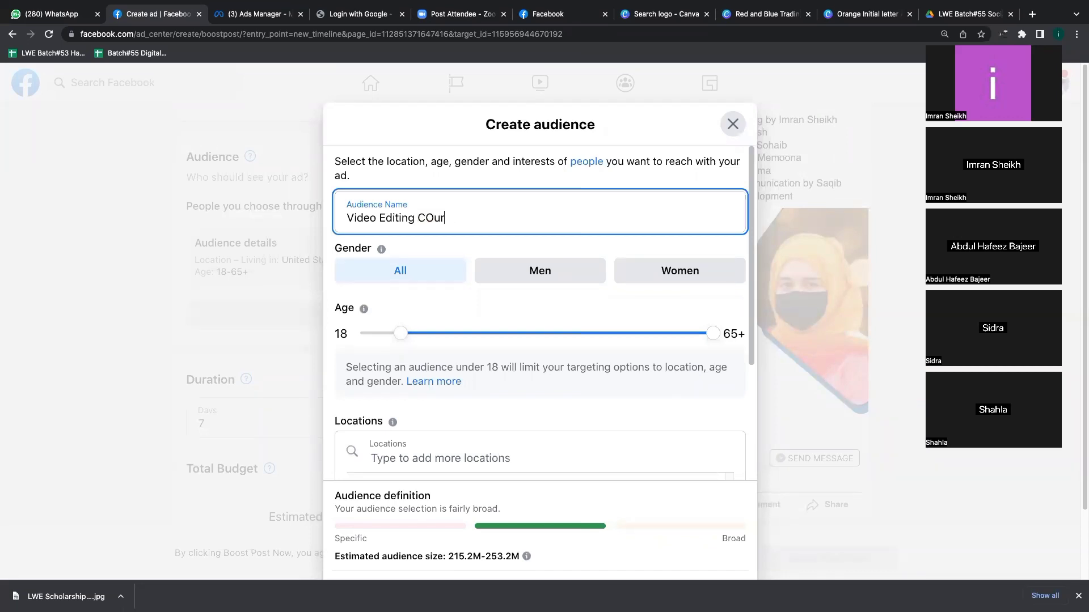
{"action": "key", "text": "BackSpace"}
{"action": "key", "text": "BackSpace"}
{"action": "key", "text": "BackSpace"}
{"action": "type", "text": "ourse Audience IIN"}
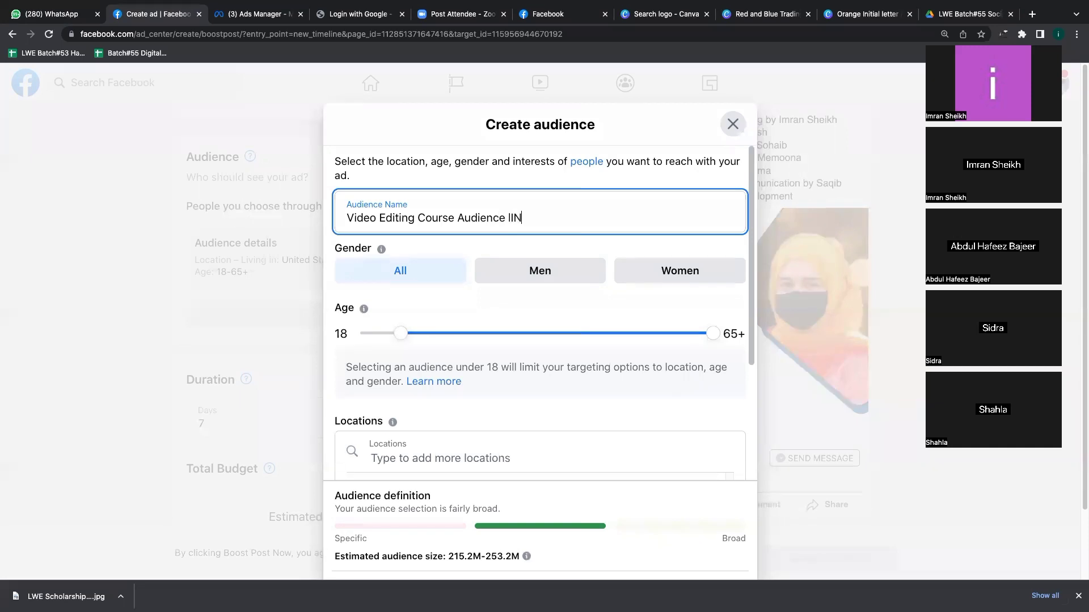
{"action": "key", "text": "BackSpace"}
{"action": "key", "text": "BackSpace"}
Target all genders and set the audience's age range to 18–32
{"action": "left_click", "coordinate": [386, 273]}
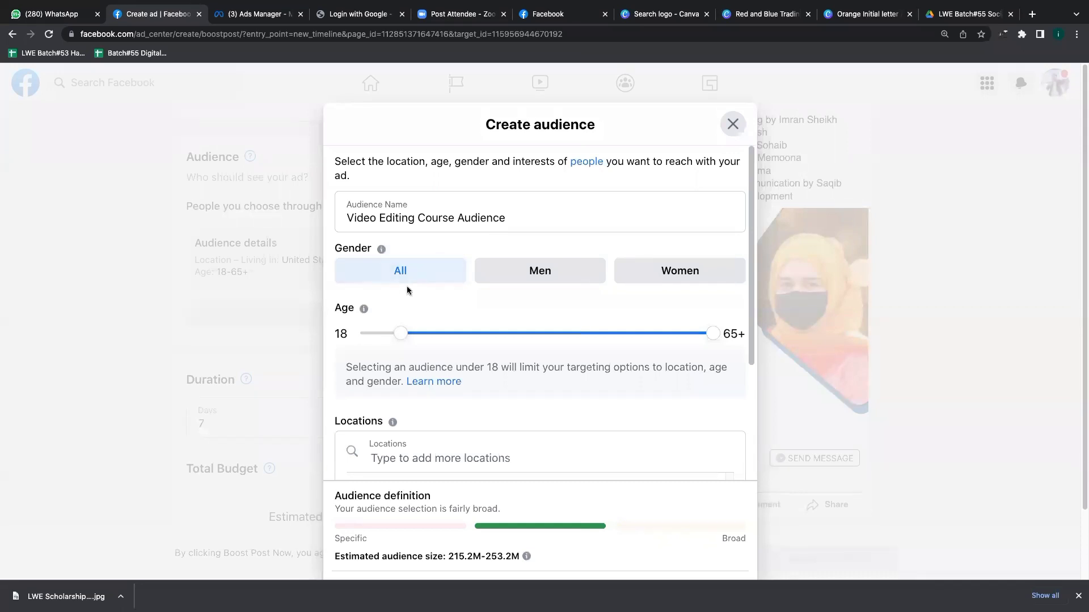
{"action": "scroll", "coordinate": [427, 331], "scroll_direction": "down", "scroll_amount": 1}
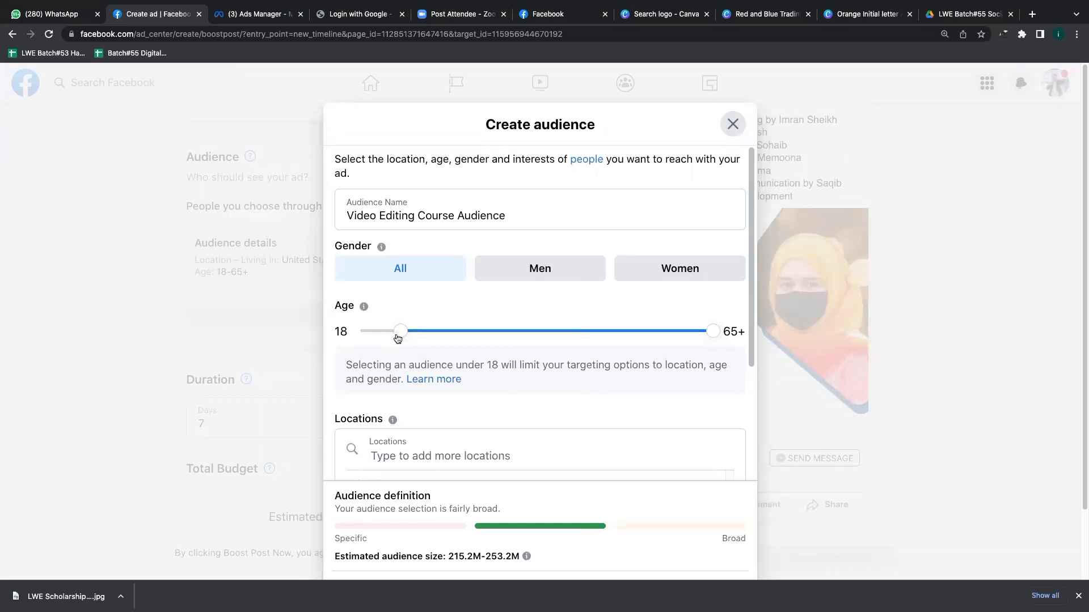
{"action": "mouse_move", "coordinate": [394, 339]}
{"action": "left_mouse_down"}
{"action": "mouse_move", "coordinate": [382, 340]}
{"action": "mouse_move", "coordinate": [392, 343]}
{"action": "left_mouse_up"}
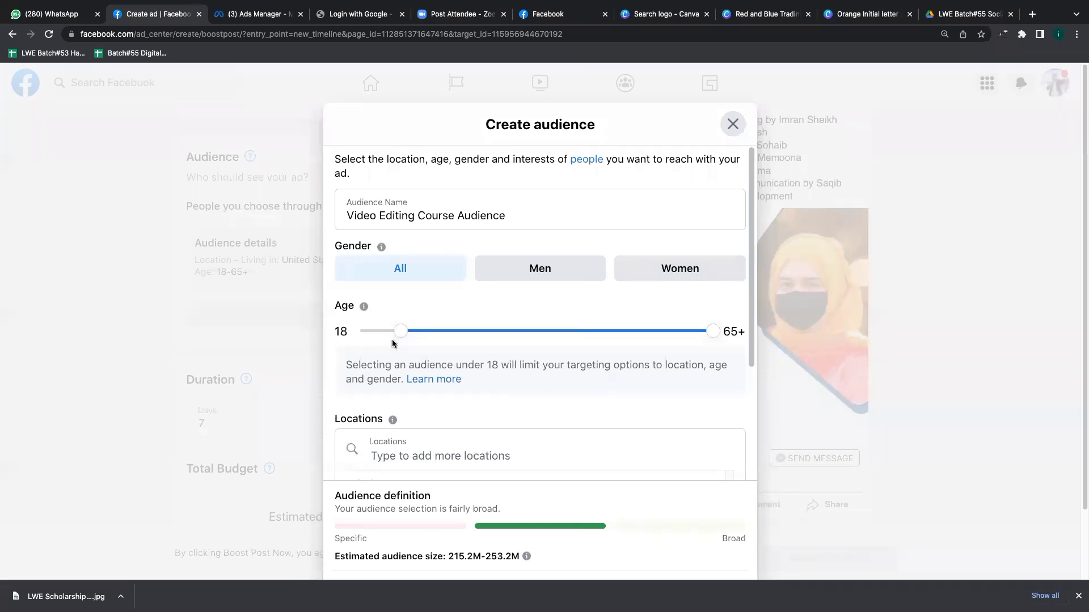
{"action": "left_click", "coordinate": [708, 335]}
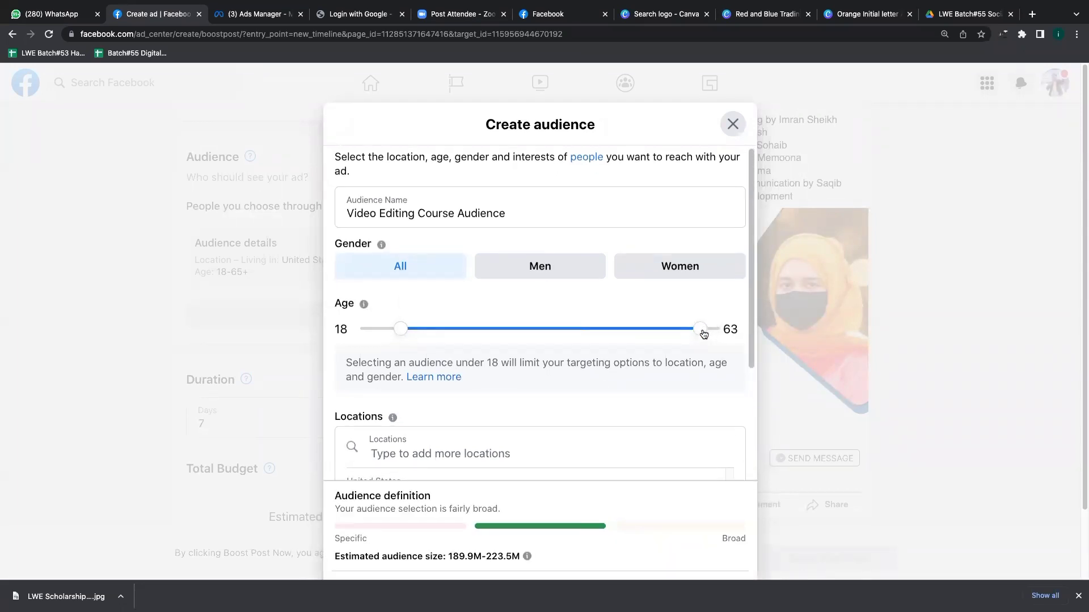
{"action": "left_click_drag", "start_coordinate": [703, 334], "coordinate": [492, 339]}
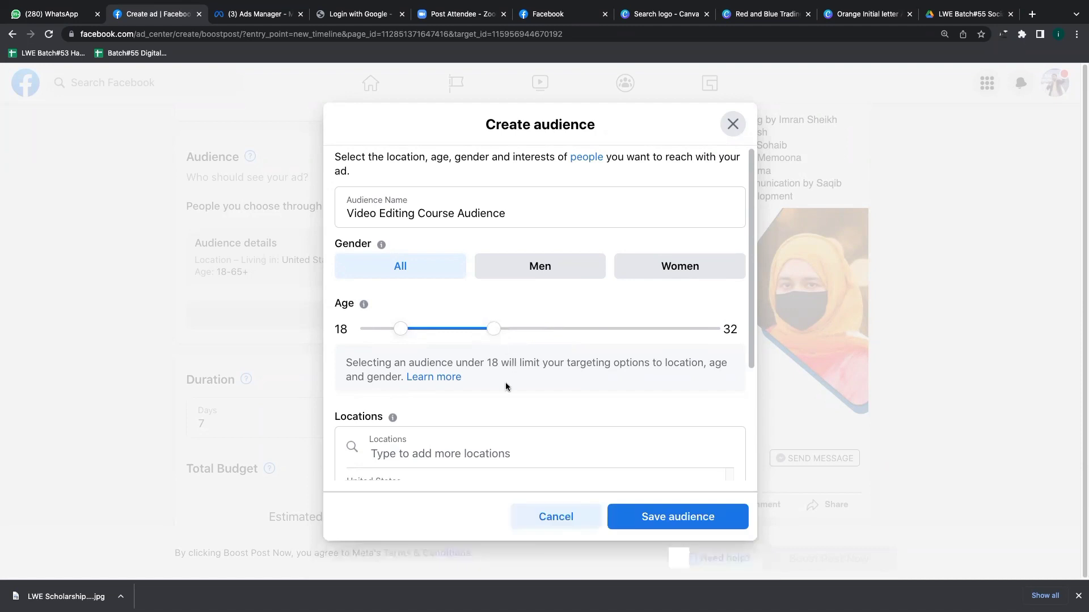
Replace the audience's United States location with Pakistan and check the targeted area on the map
{"action": "scroll", "coordinate": [532, 356], "scroll_direction": "down", "scroll_amount": 2}
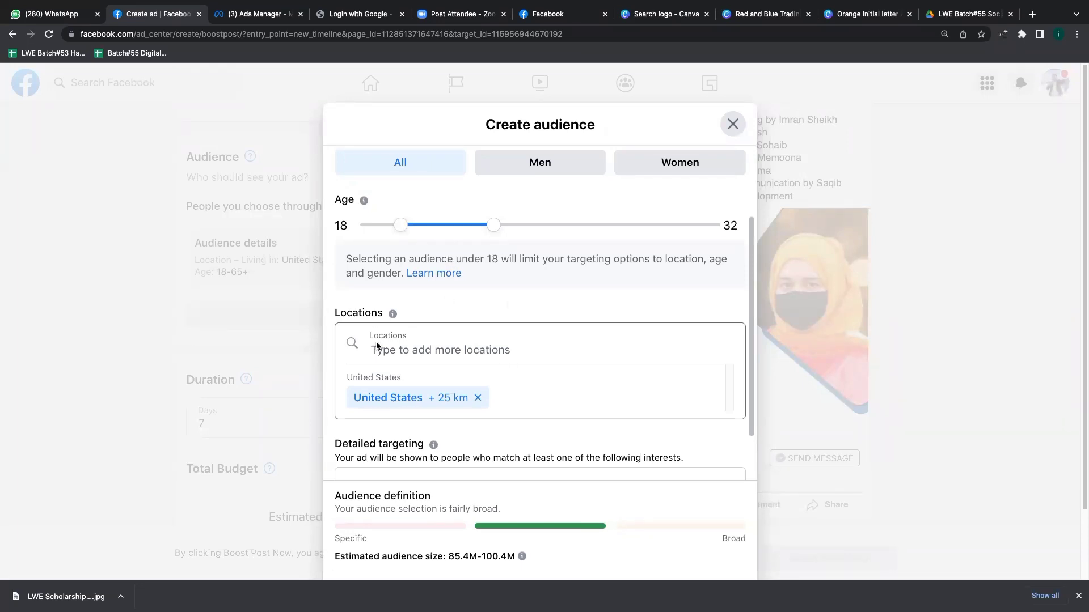
{"action": "left_click", "coordinate": [478, 399]}
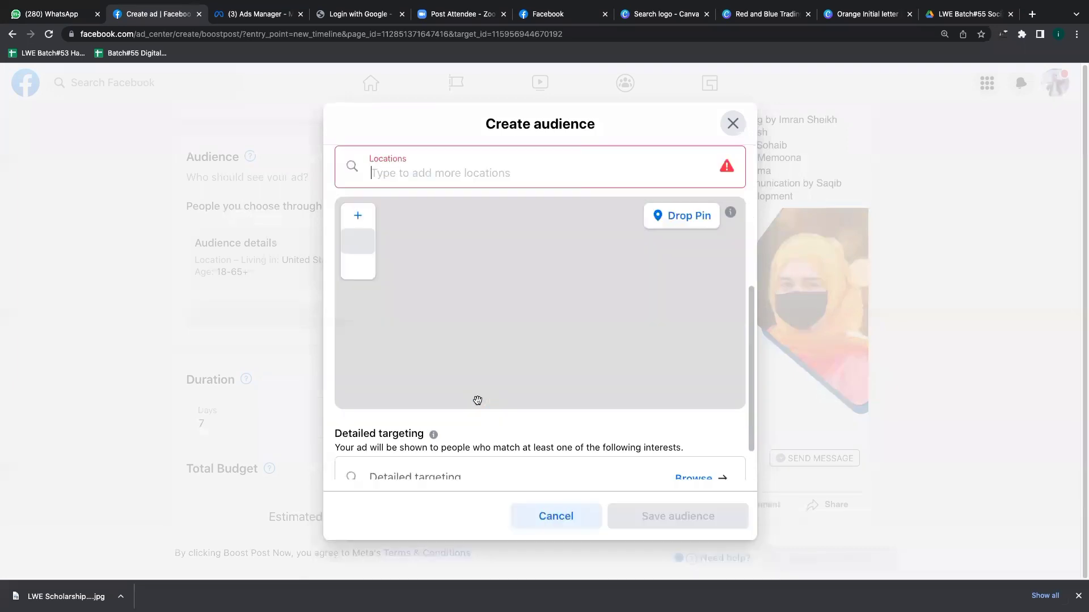
{"action": "left_click", "coordinate": [460, 167]}
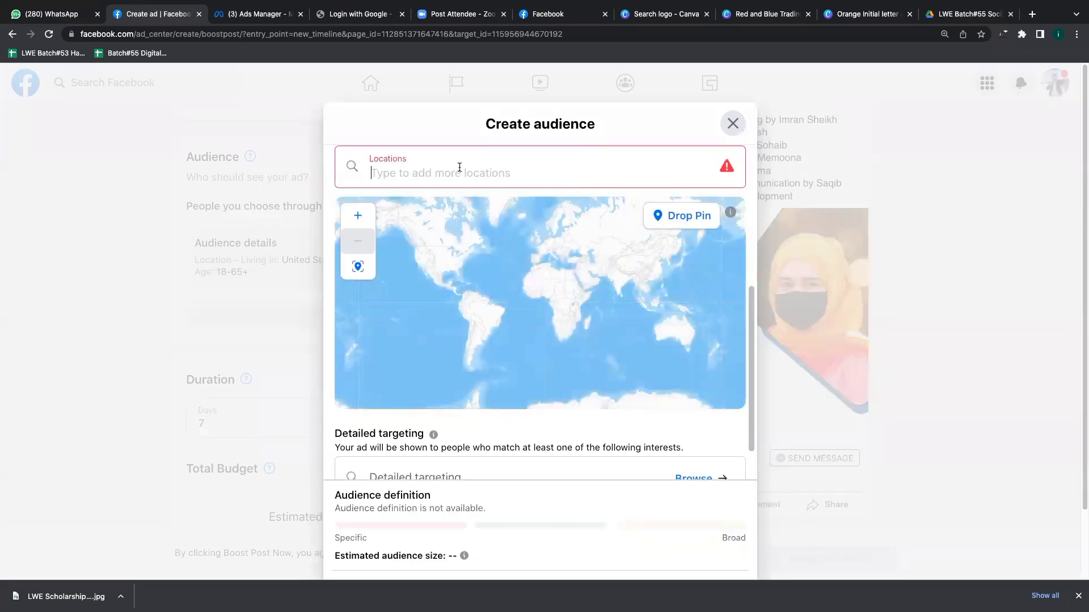
{"action": "type", "text": "PAKISTAN"}
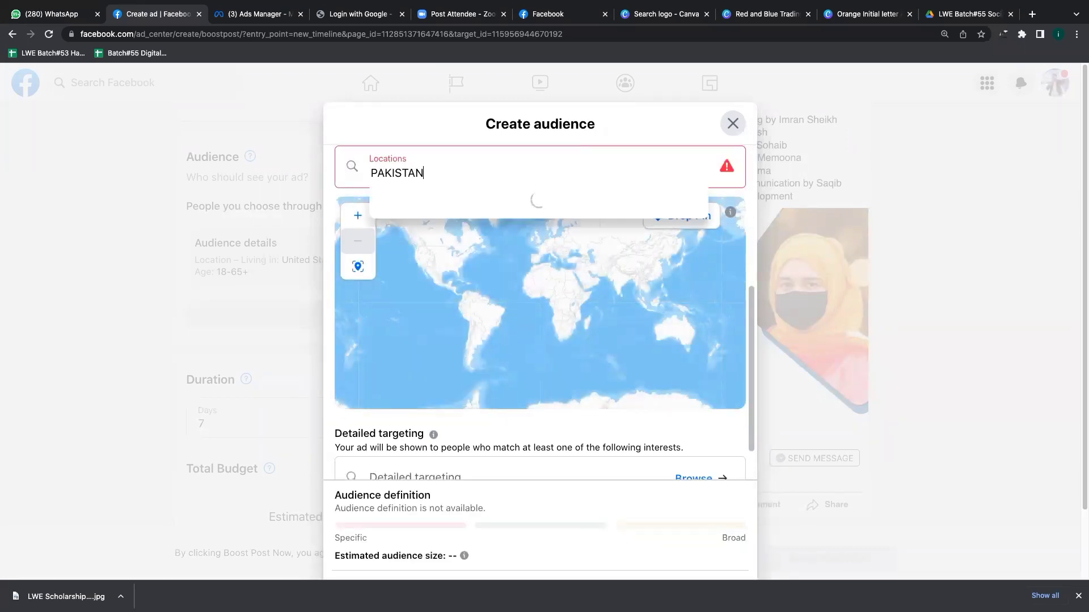
{"action": "left_click", "coordinate": [424, 206]}
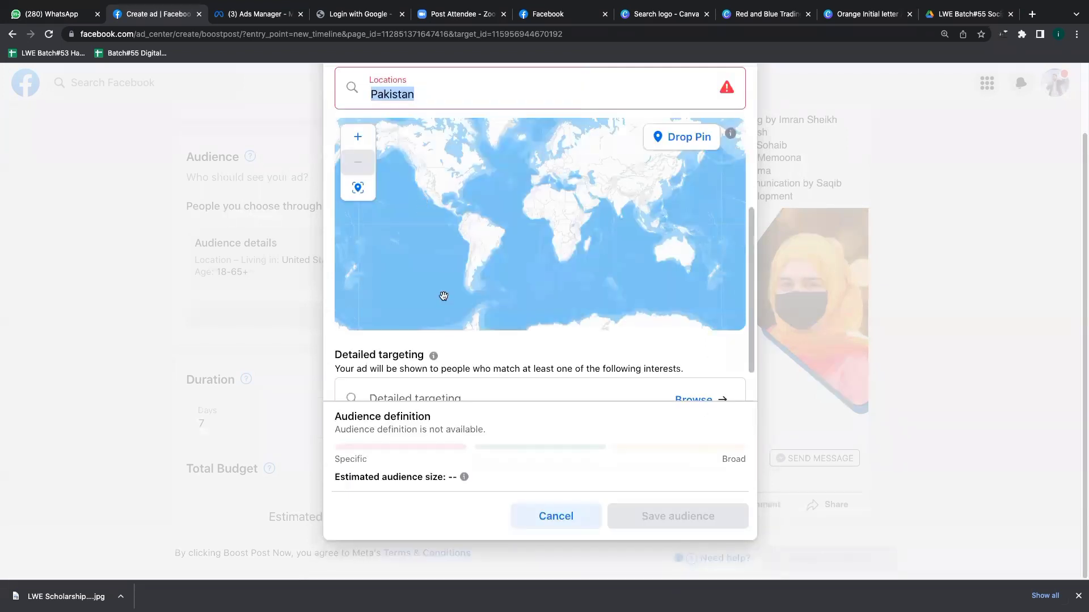
{"action": "scroll", "coordinate": [737, 305], "scroll_direction": "down", "scroll_amount": 3}
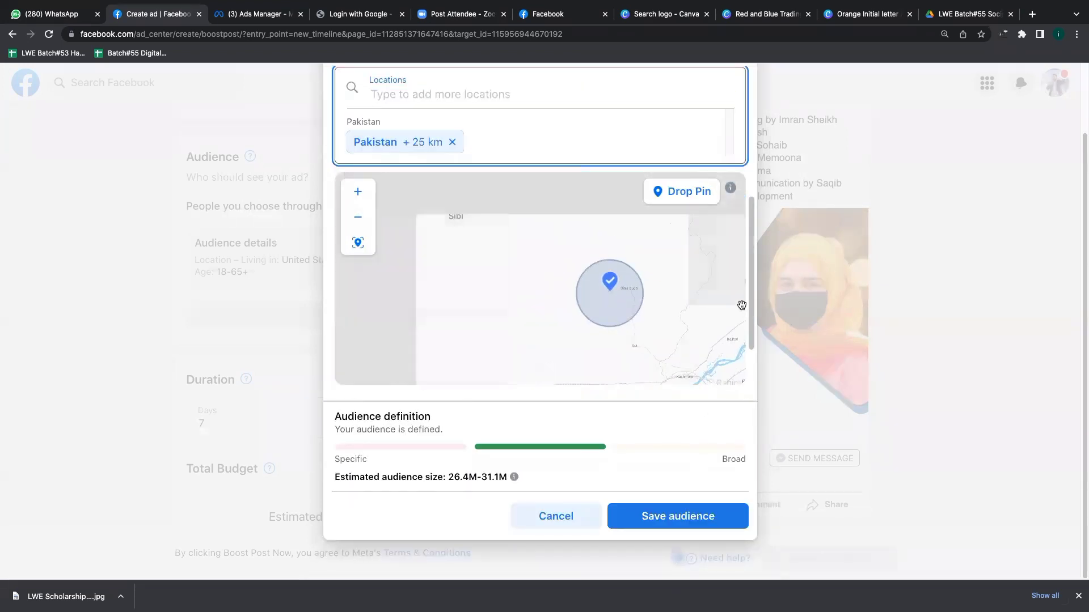
{"action": "mouse_move", "coordinate": [750, 293]}
{"action": "left_mouse_down"}
{"action": "mouse_move", "coordinate": [758, 349]}
{"action": "mouse_move", "coordinate": [748, 307]}
{"action": "left_mouse_up"}
{"action": "scroll", "coordinate": [749, 306], "scroll_direction": "up", "scroll_amount": 3}
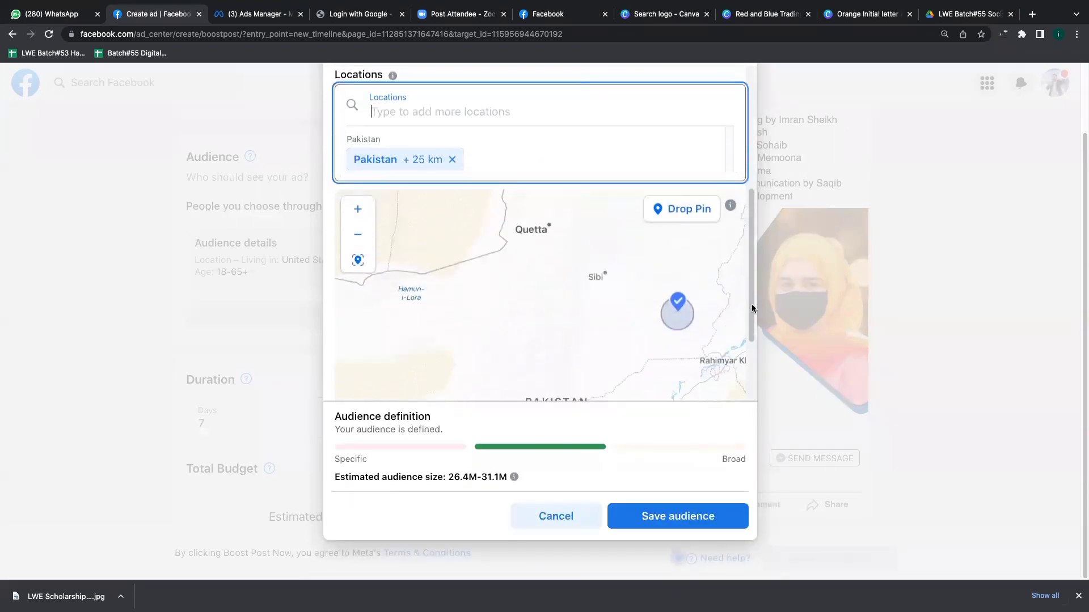
{"action": "scroll", "coordinate": [753, 307], "scroll_direction": "down", "scroll_amount": 3}
{"action": "scroll", "coordinate": [755, 309], "scroll_direction": "up", "scroll_amount": 3}
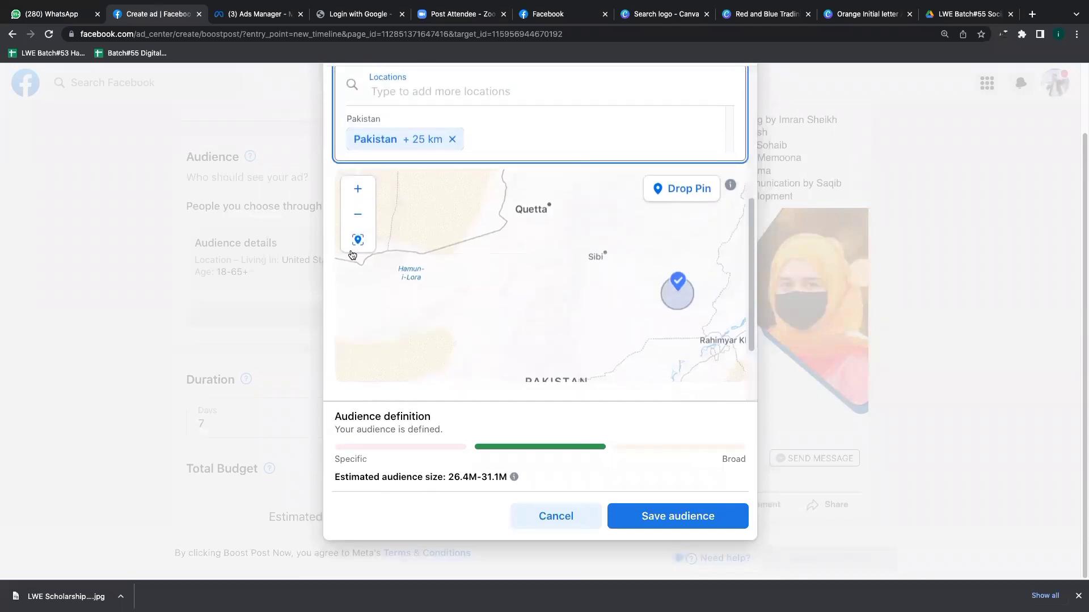
Replace the Pakistan location with the city of Lahore, Punjab, Pakistan
{"action": "left_click", "coordinate": [458, 143]}
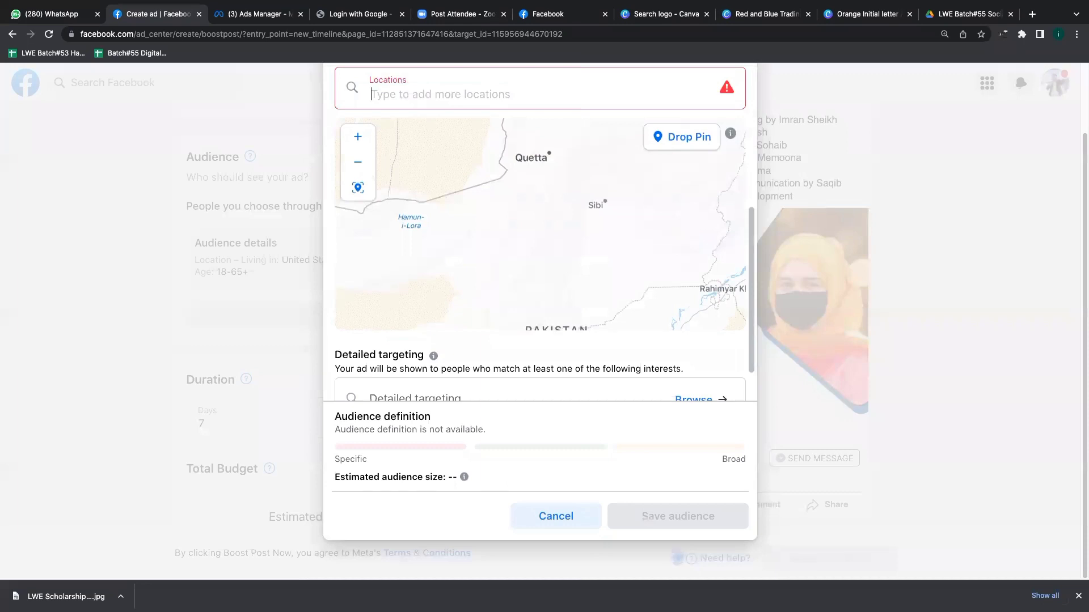
{"action": "type", "text": "LAHORE"}
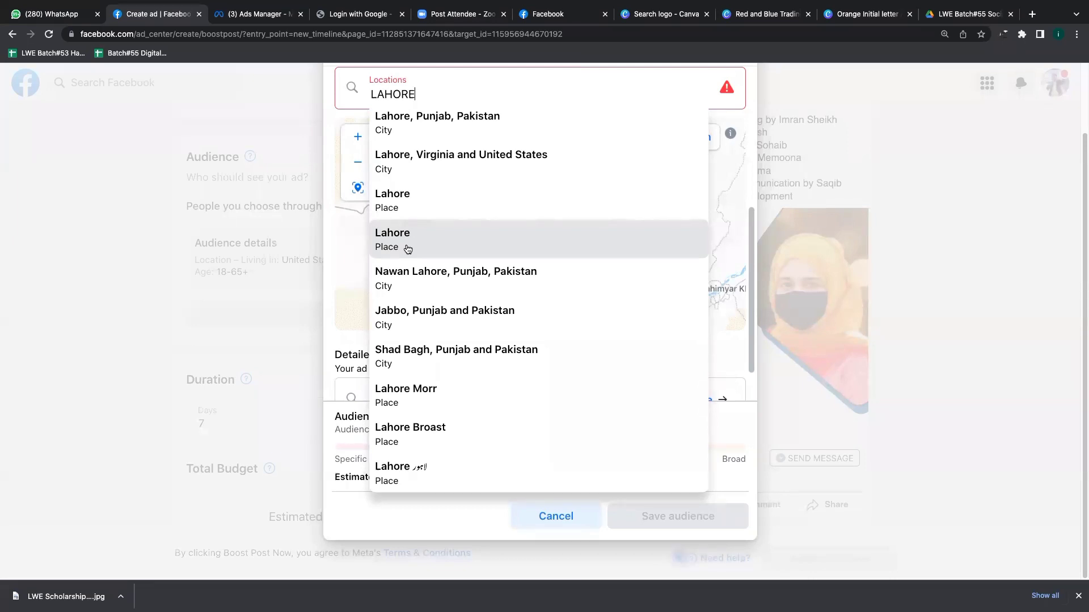
{"action": "left_click", "coordinate": [433, 134]}
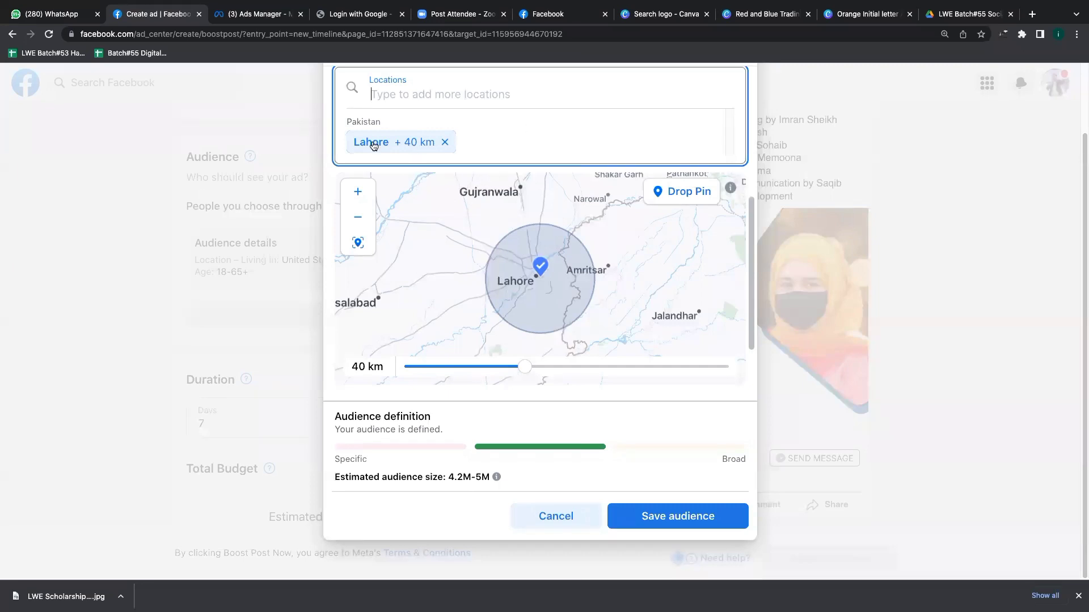
Replace the Lahore city location with the place Kalma Chowk Lahore and inspect its surrounding area on the map
{"action": "left_click", "coordinate": [443, 144]}
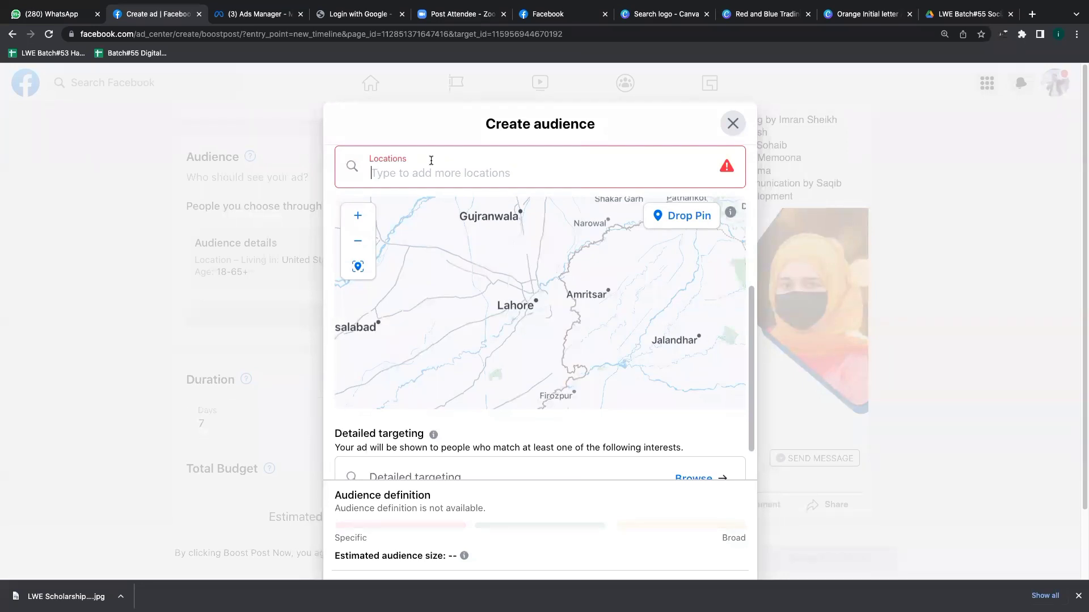
{"action": "type", "text": "K"}
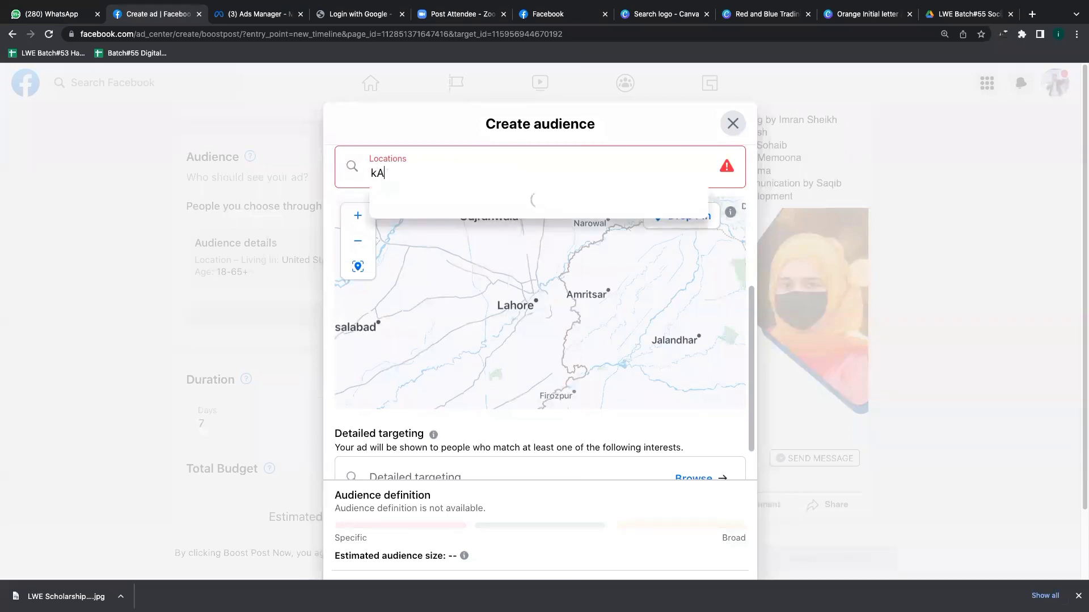
{"action": "type", "text": "alma Chowk"}
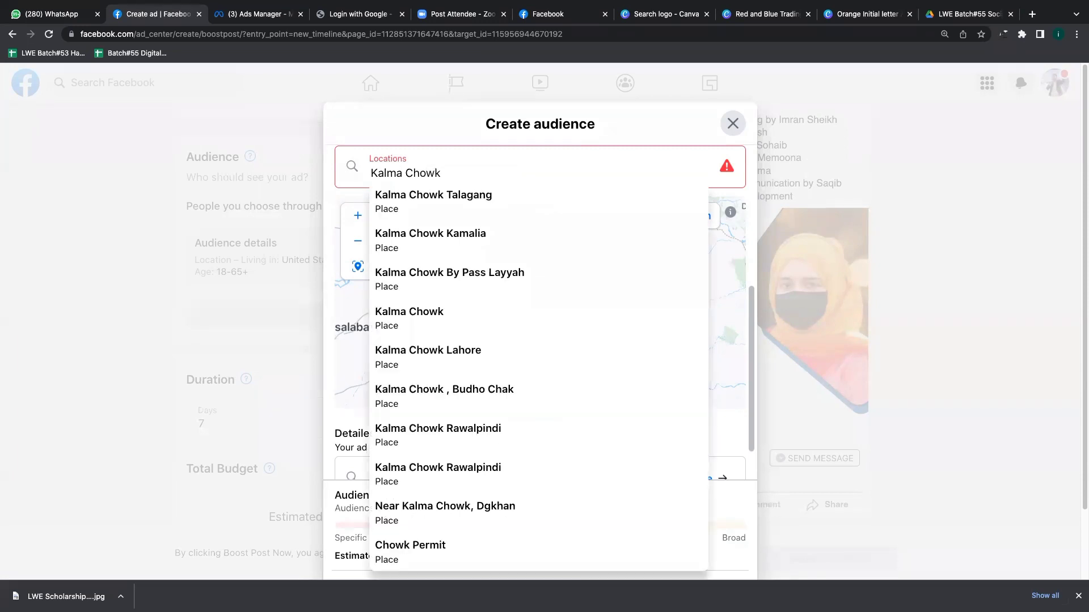
{"action": "left_click", "coordinate": [446, 352]}
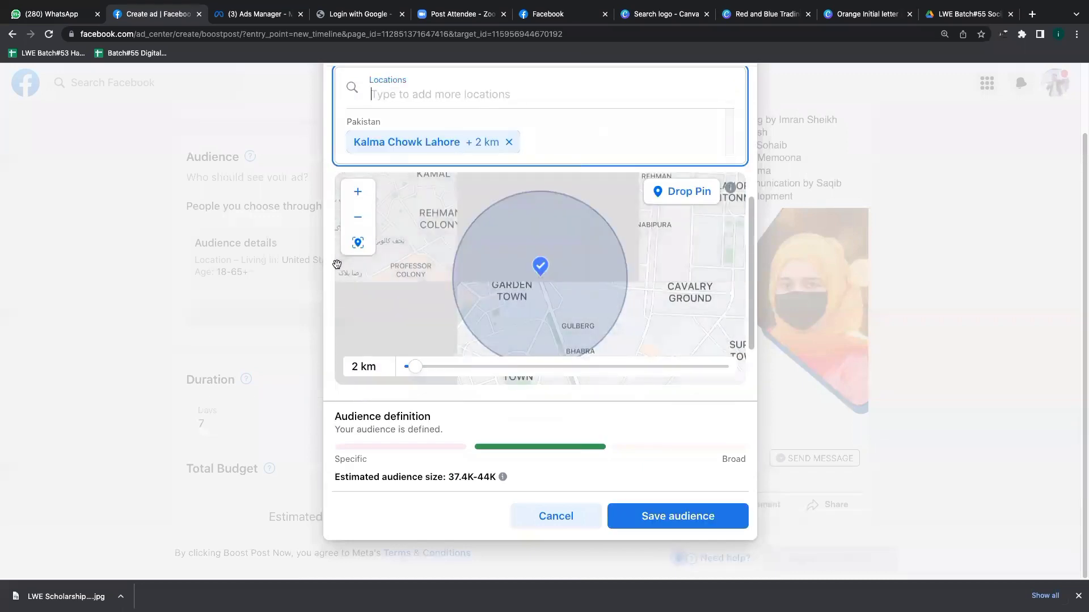
{"action": "left_click", "coordinate": [358, 217]}
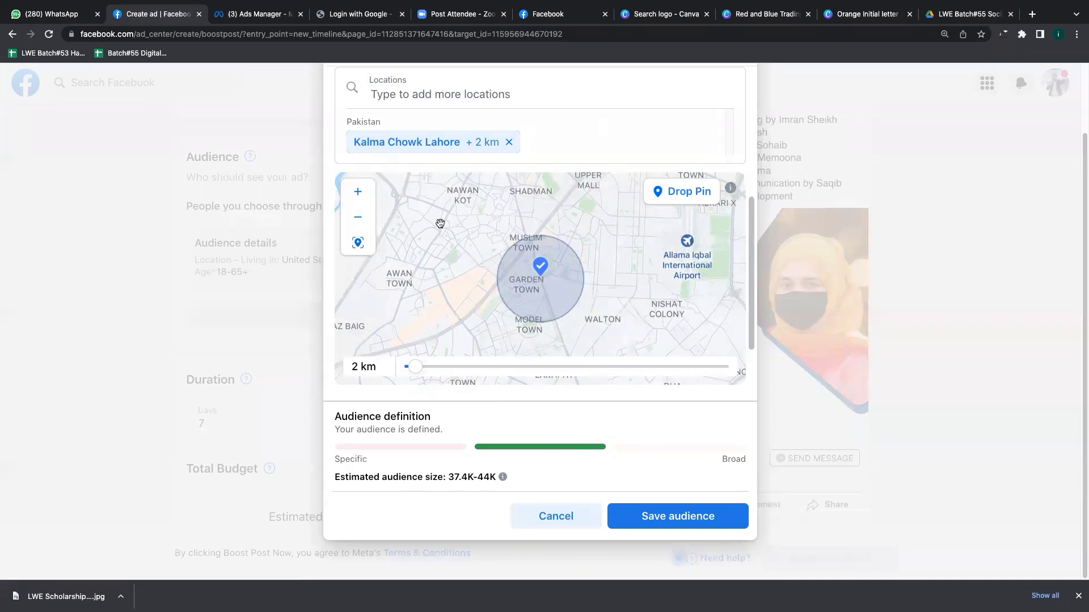
{"action": "left_click", "coordinate": [366, 196]}
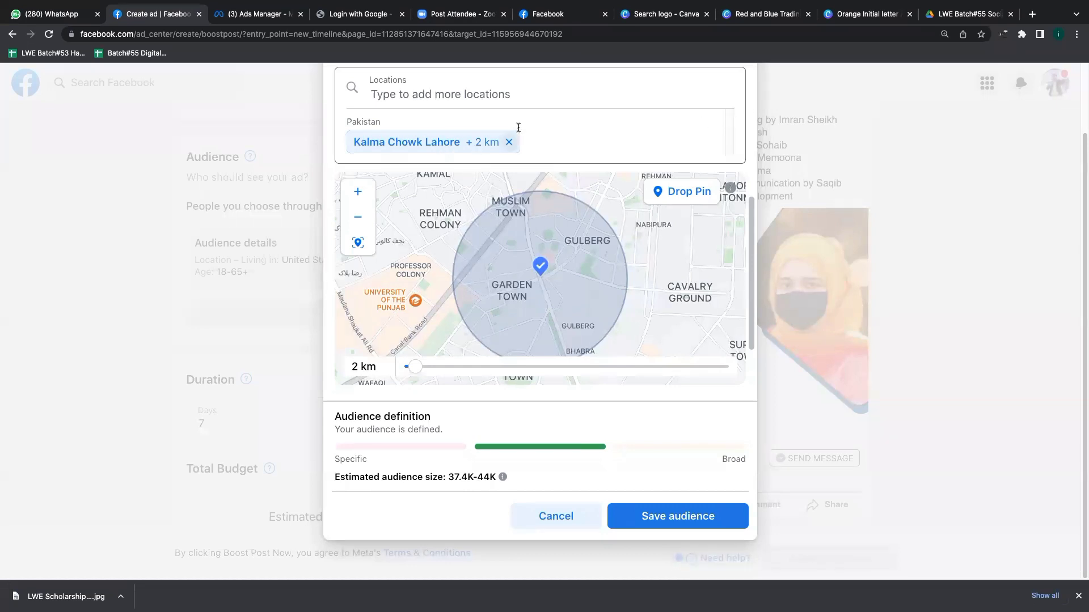
Replace the Kalma Chowk Lahore location with the city of Karachi, Sindh, Pakistan
{"action": "left_click", "coordinate": [535, 104]}
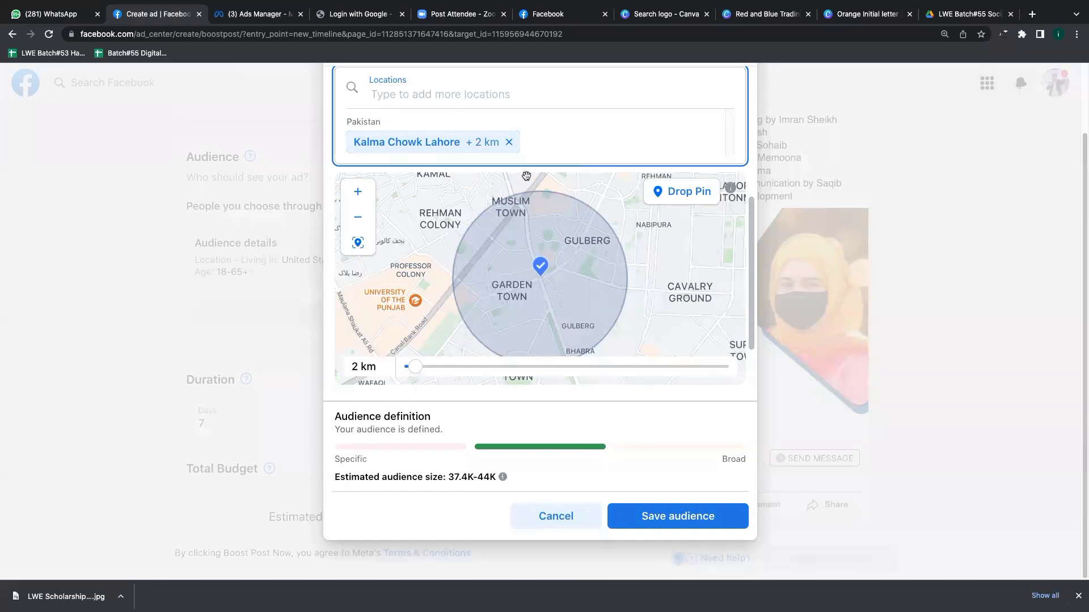
{"action": "left_click", "coordinate": [508, 142]}
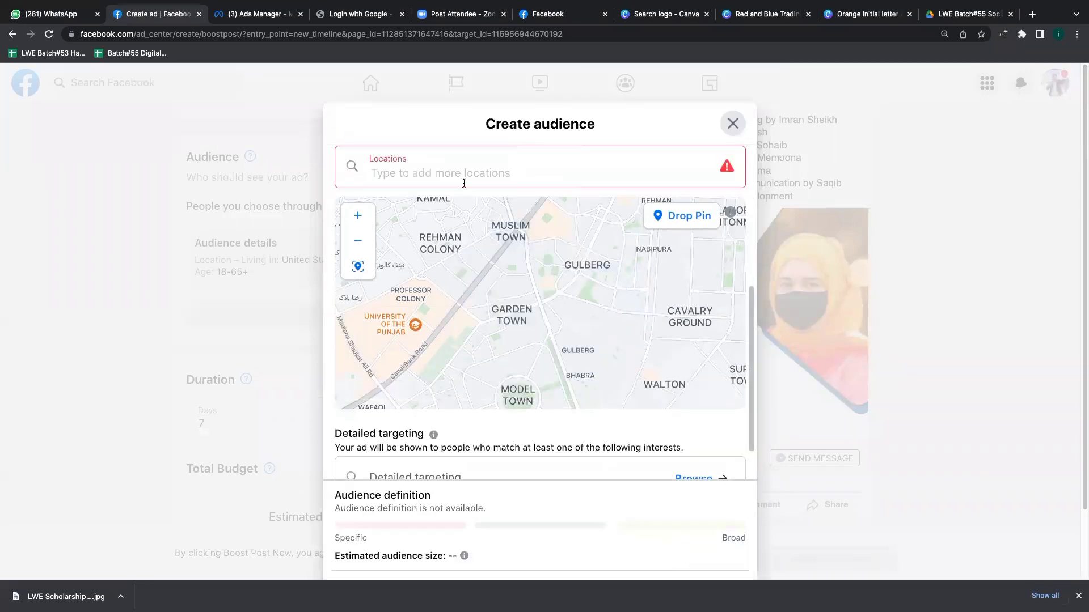
{"action": "type", "text": "karachi"}
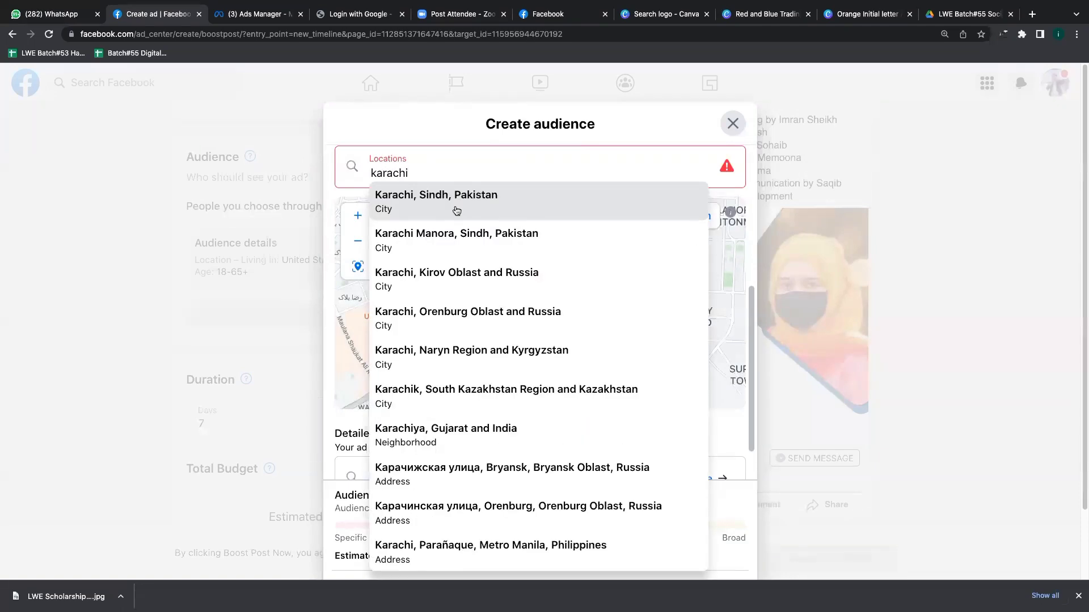
{"action": "left_click", "coordinate": [455, 209]}
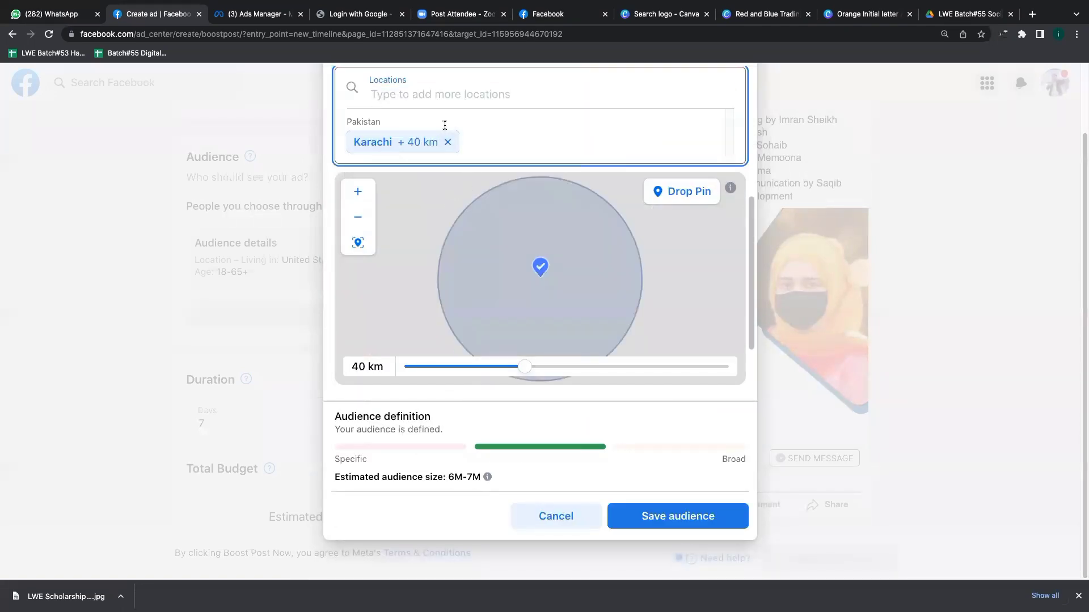
Add the cities Lahore, Punjab, Pakistan and Islamabad, Punjab, Pakistan as audience locations and check the targeted cities on the map
{"action": "type", "text": "lahore"}
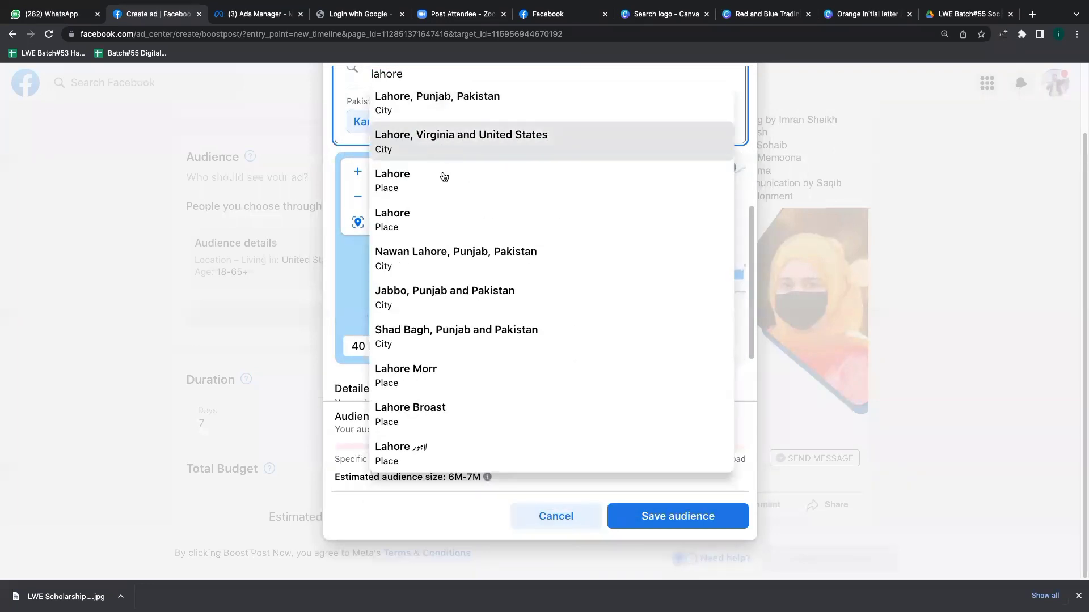
{"action": "left_click", "coordinate": [460, 113]}
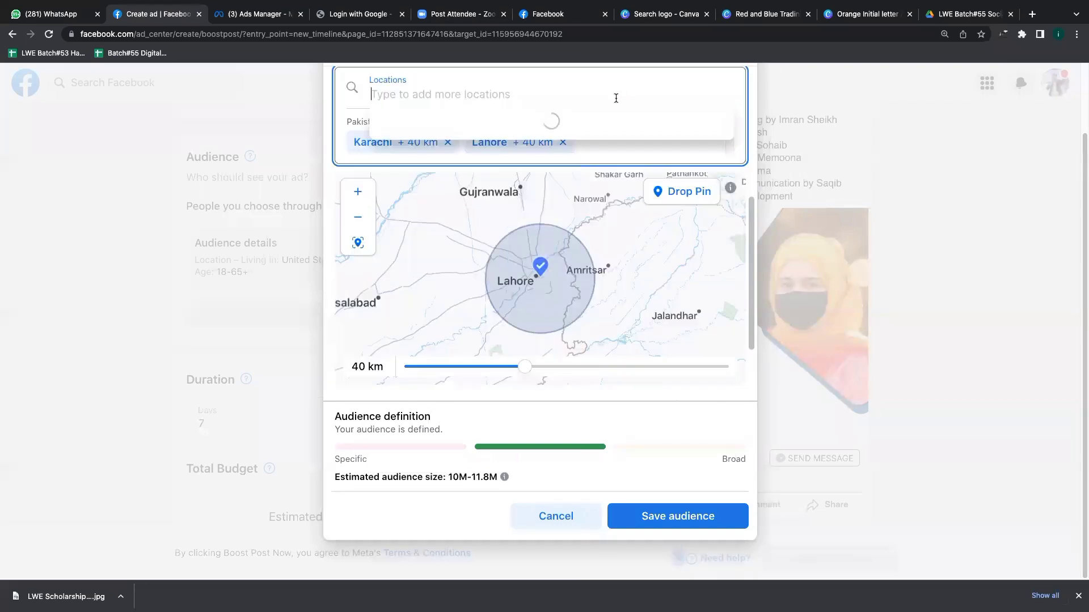
{"action": "type", "text": "islam"}
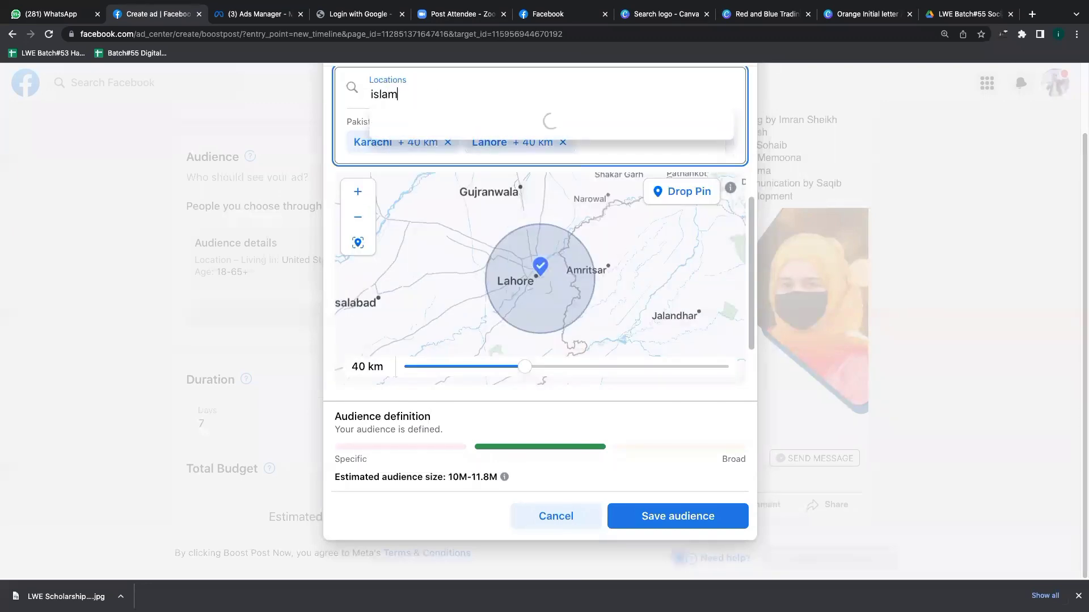
{"action": "type", "text": "abad"}
{"action": "left_click", "coordinate": [578, 126]}
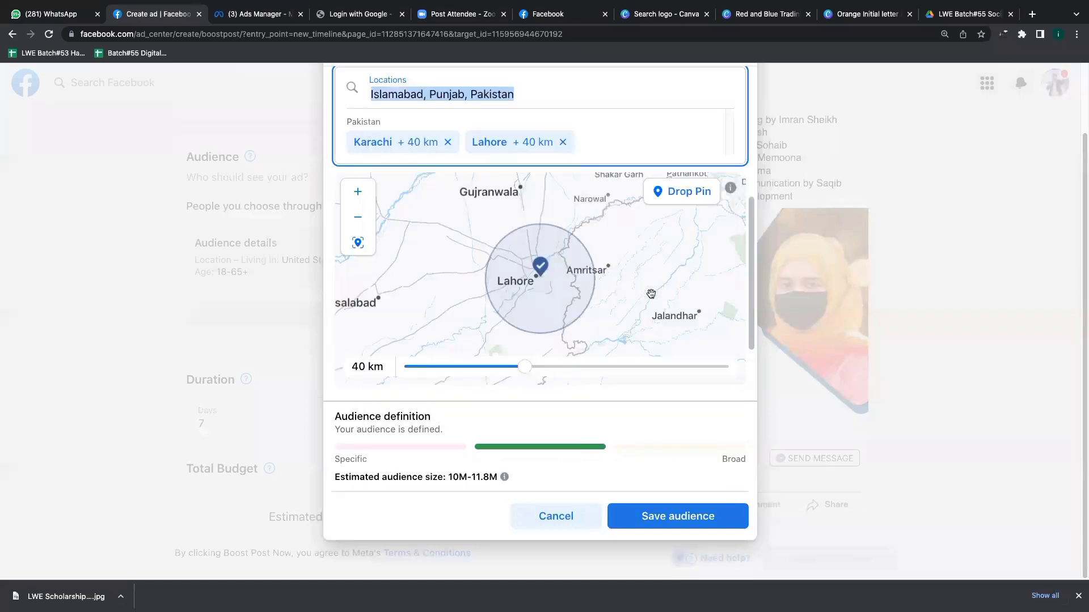
{"action": "mouse_move", "coordinate": [755, 298]}
{"action": "left_mouse_down"}
{"action": "mouse_move", "coordinate": [756, 340]}
{"action": "mouse_move", "coordinate": [743, 253]}
{"action": "mouse_move", "coordinate": [742, 293]}
{"action": "left_mouse_up"}
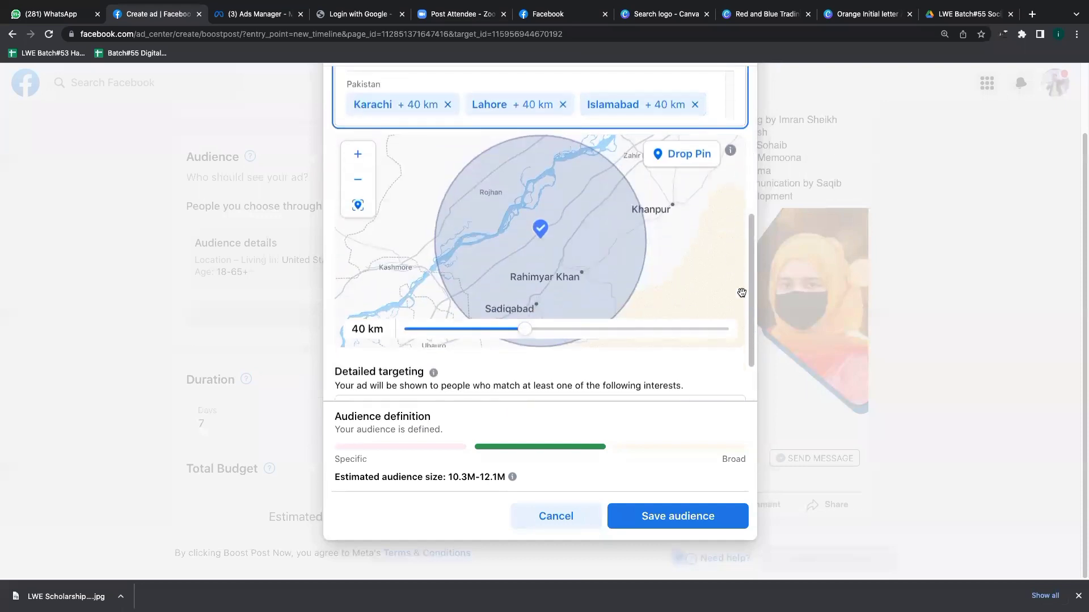
{"action": "left_click", "coordinate": [357, 182]}
{"action": "left_click", "coordinate": [357, 186]}
{"action": "left_click", "coordinate": [357, 186]}
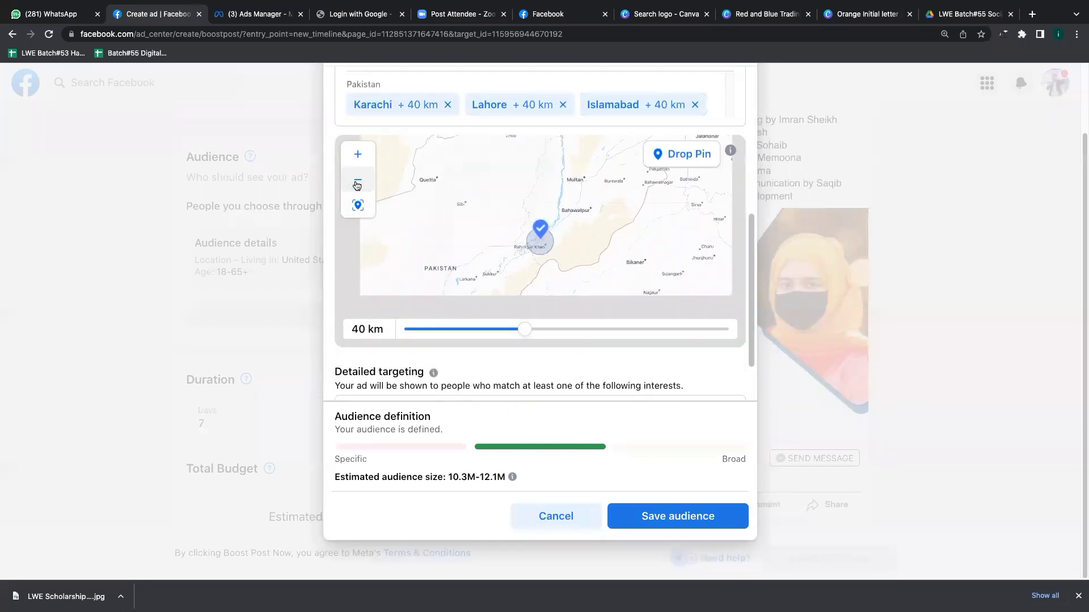
{"action": "left_click", "coordinate": [357, 186]}
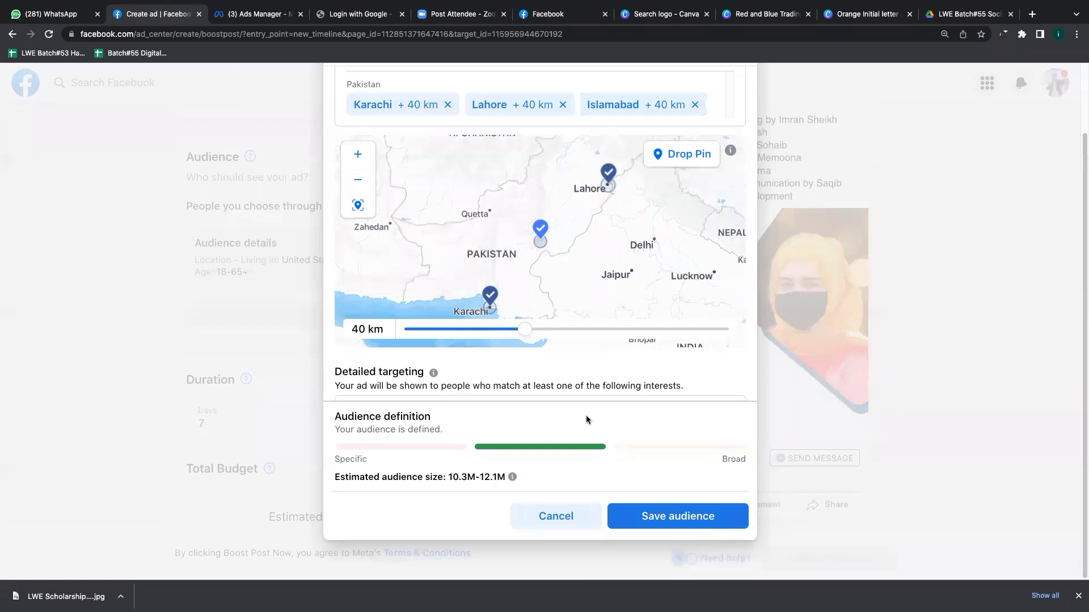
Examine the detailed targeting section and the chosen city locations at an enlarged page size, restoring the page magnification to 125%
{"action": "scroll", "coordinate": [516, 367], "scroll_direction": "down", "scroll_amount": 1}
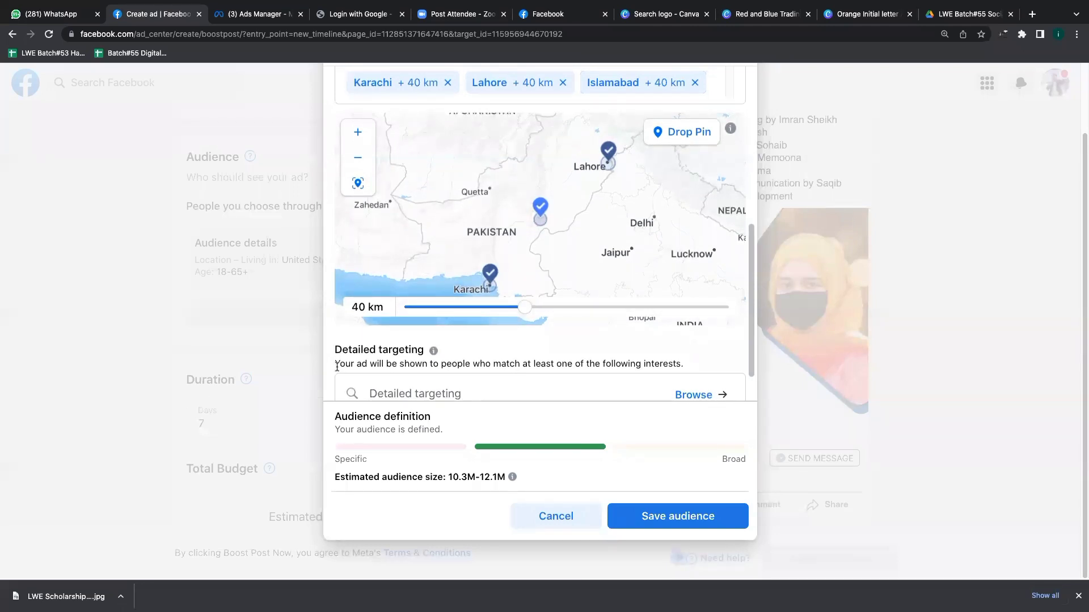
{"action": "key", "text": "super+plus"}
{"action": "key", "text": "super+plus"}
{"action": "scroll", "coordinate": [339, 365], "scroll_direction": "up", "scroll_amount": 1}
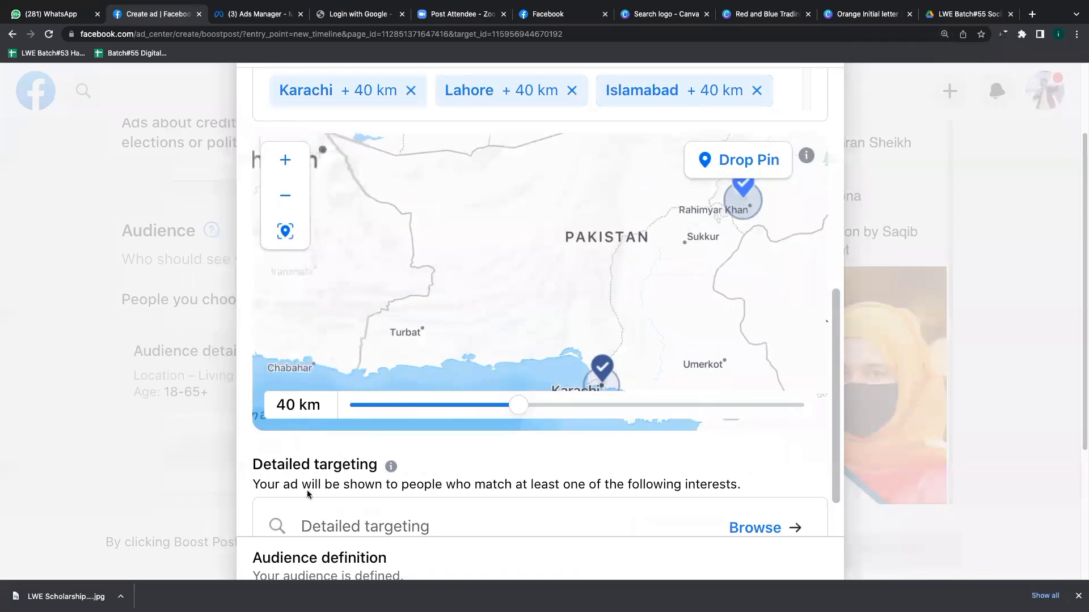
{"action": "scroll", "coordinate": [301, 470], "scroll_direction": "down", "scroll_amount": 1}
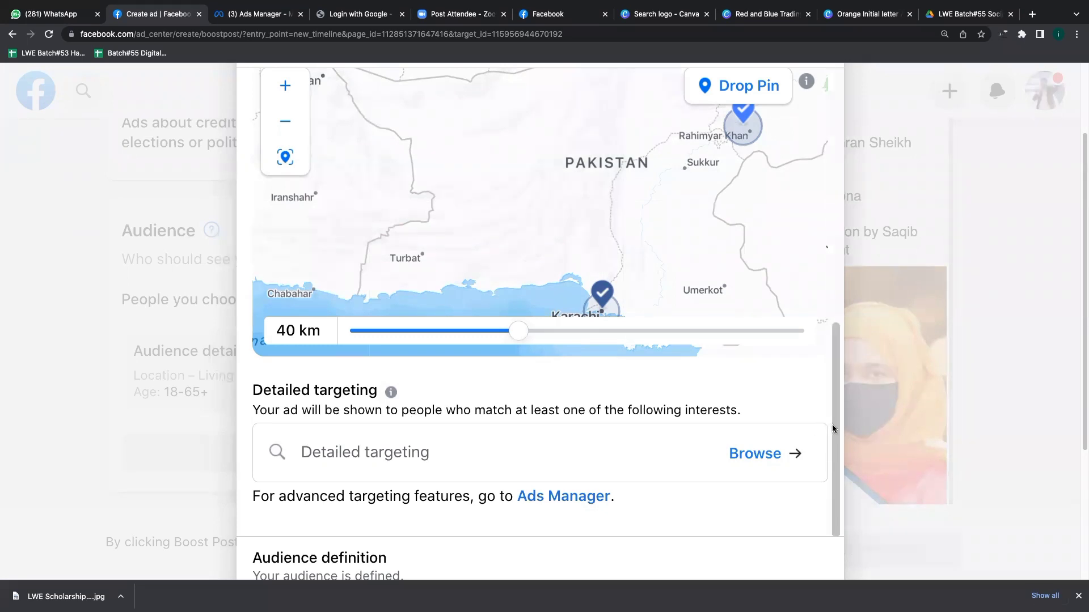
{"action": "left_click_drag", "start_coordinate": [833, 424], "coordinate": [706, 274]}
{"action": "left_click", "coordinate": [1076, 34]}
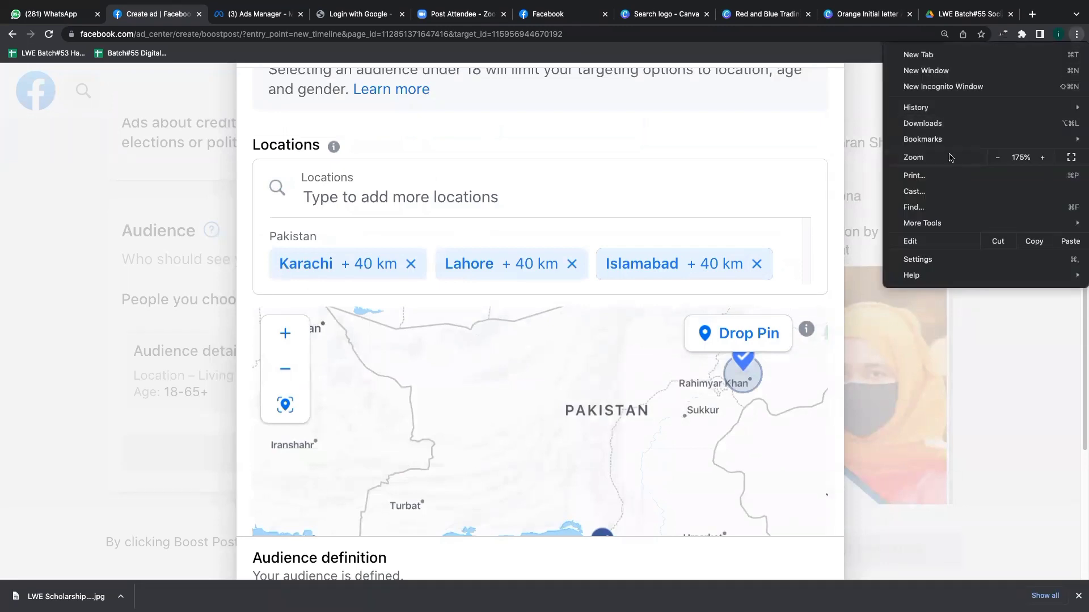
{"action": "left_click", "coordinate": [999, 159]}
{"action": "left_click", "coordinate": [999, 159]}
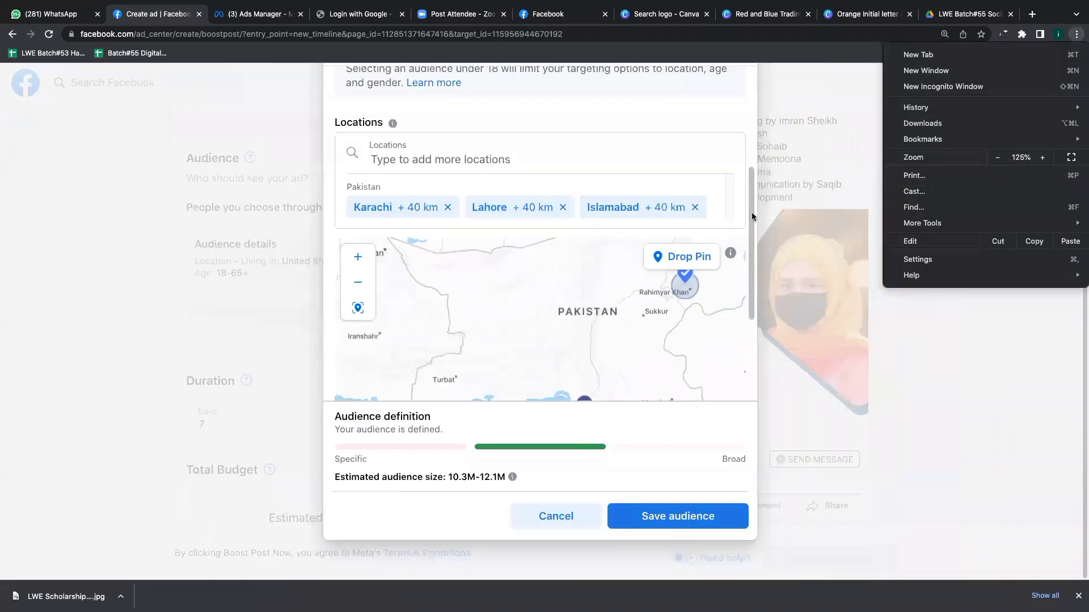
{"action": "left_click", "coordinate": [703, 116]}
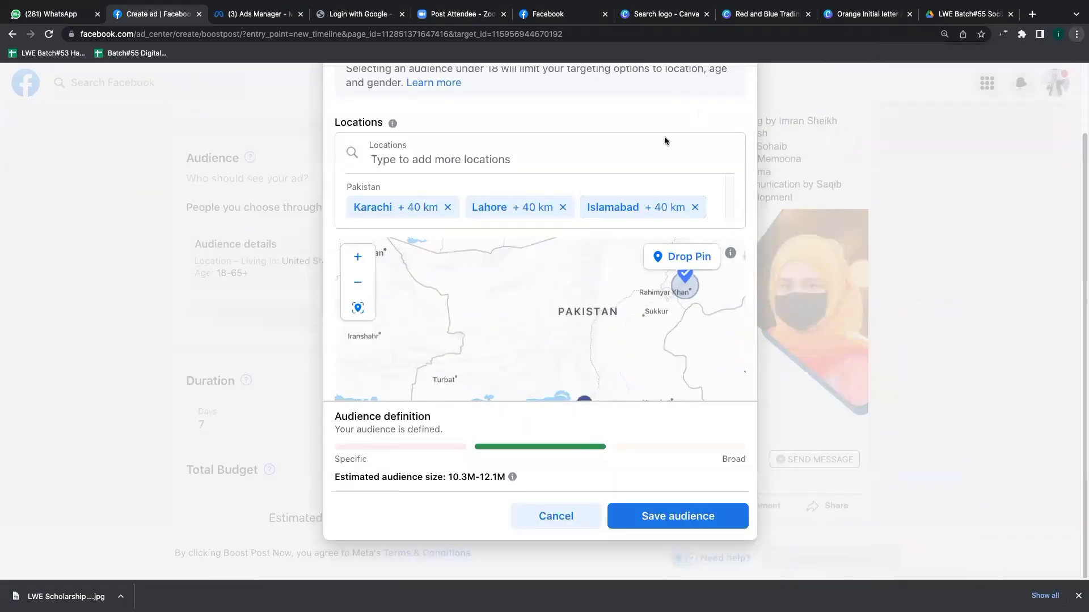
{"action": "scroll", "coordinate": [753, 275], "scroll_direction": "down", "scroll_amount": 3}
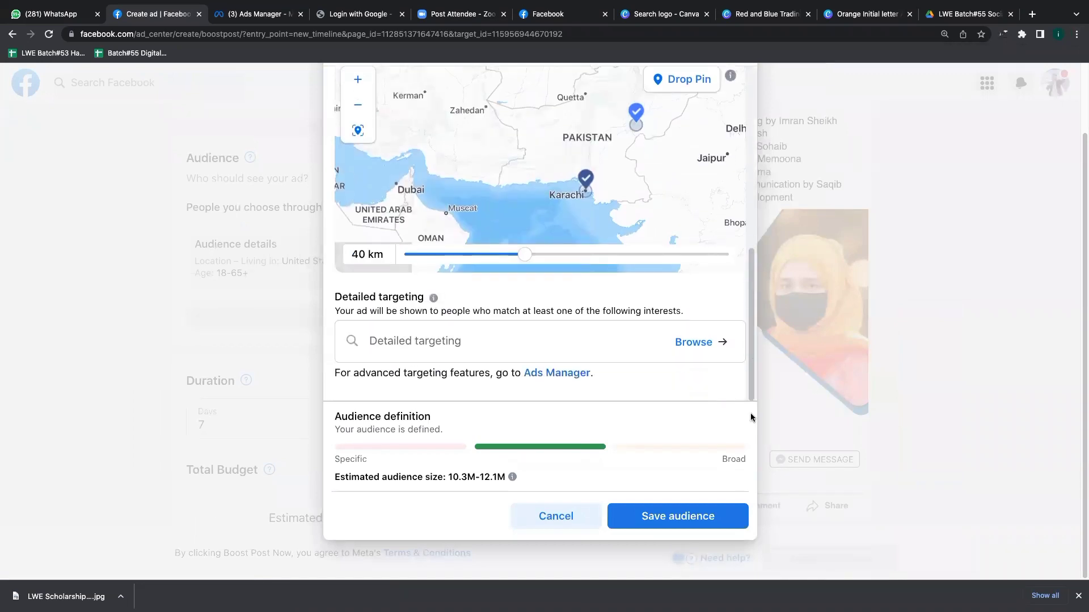
Add the interest "Video editing" to the audience's detailed targeting
{"action": "left_click", "coordinate": [455, 335]}
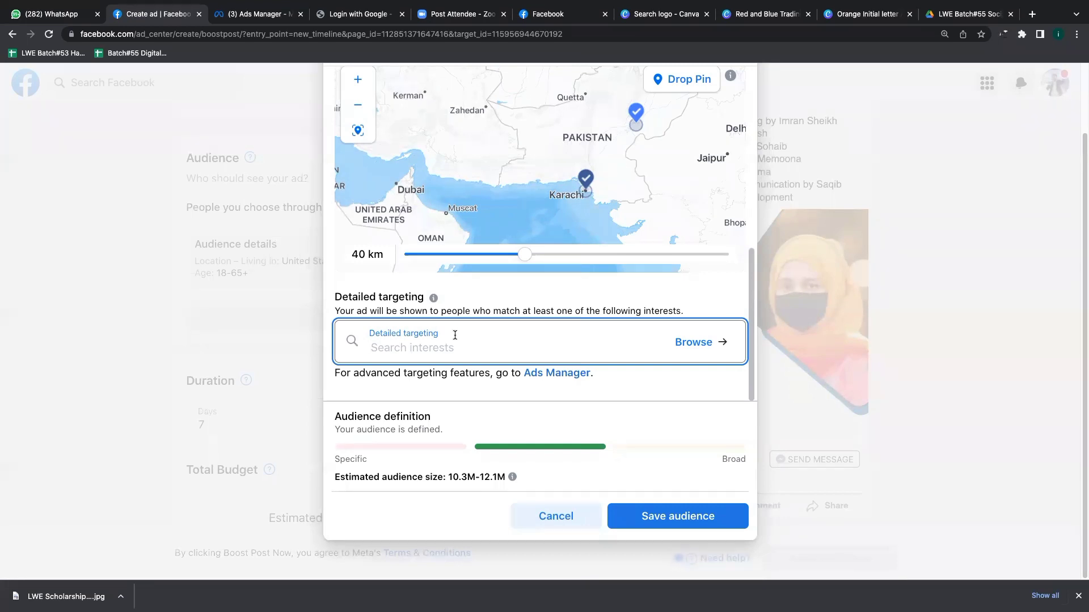
{"action": "type", "text": "video editi"}
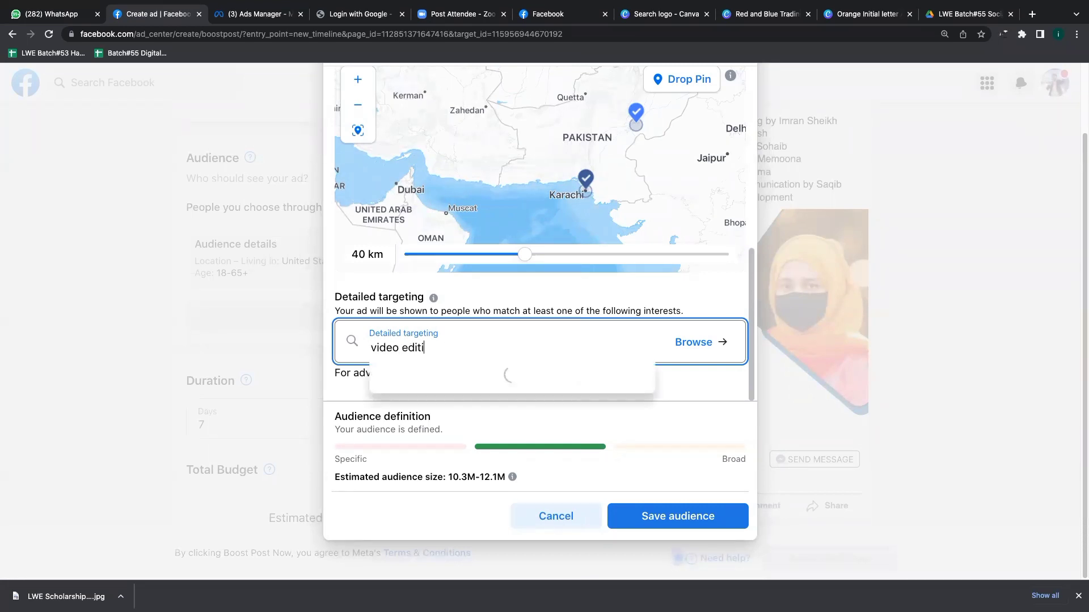
{"action": "type", "text": "ng"}
{"action": "key", "text": "ctrl+a"}
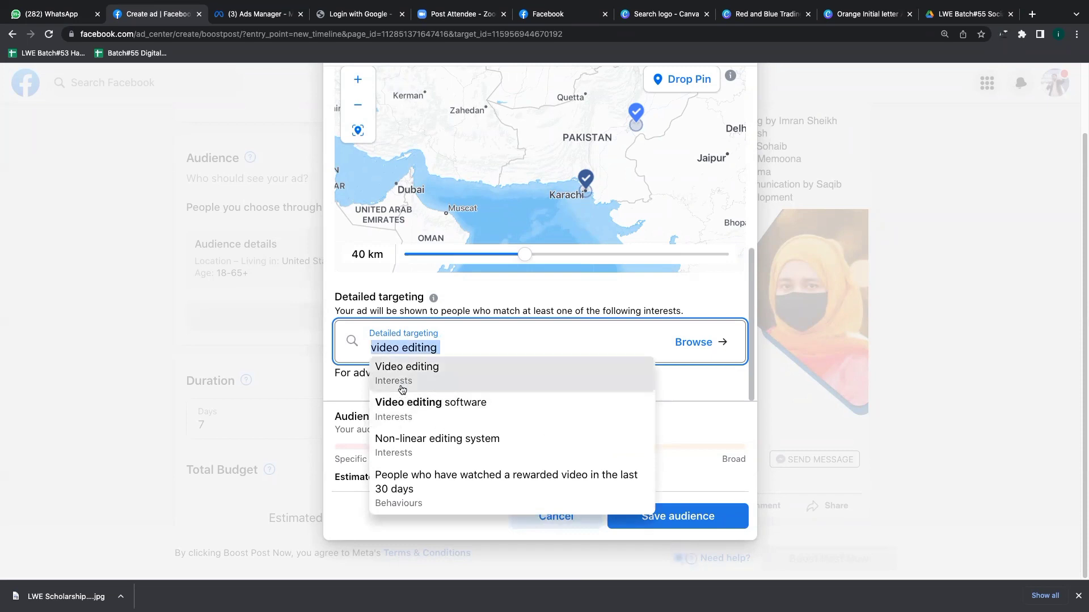
{"action": "left_click", "coordinate": [467, 379]}
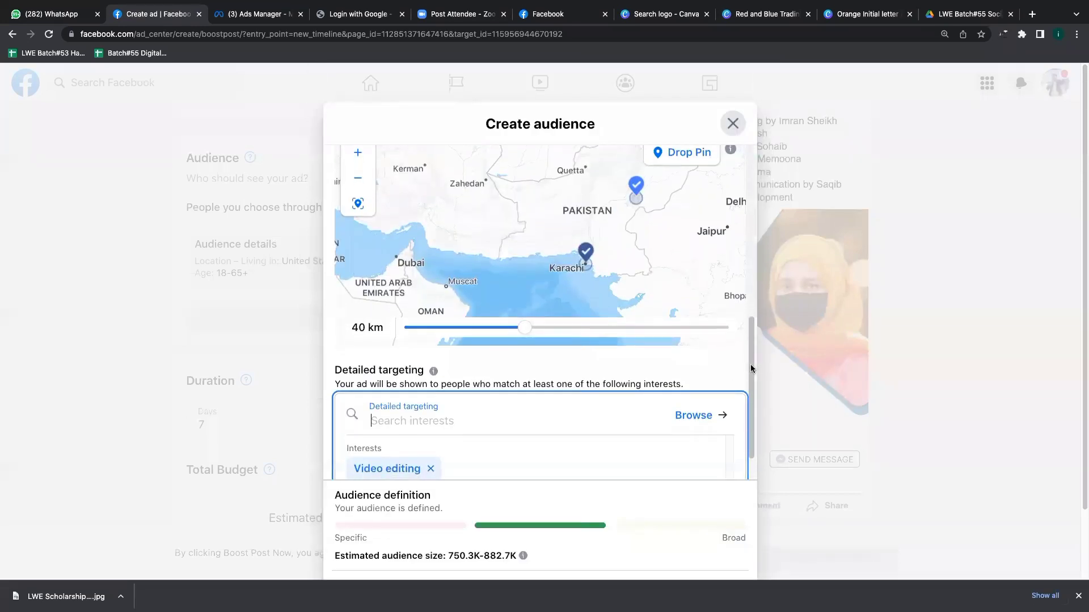
Enlarge the page to 175% and examine the estimated audience size for the current targeting
{"action": "scroll", "coordinate": [751, 366], "scroll_direction": "down", "scroll_amount": 2}
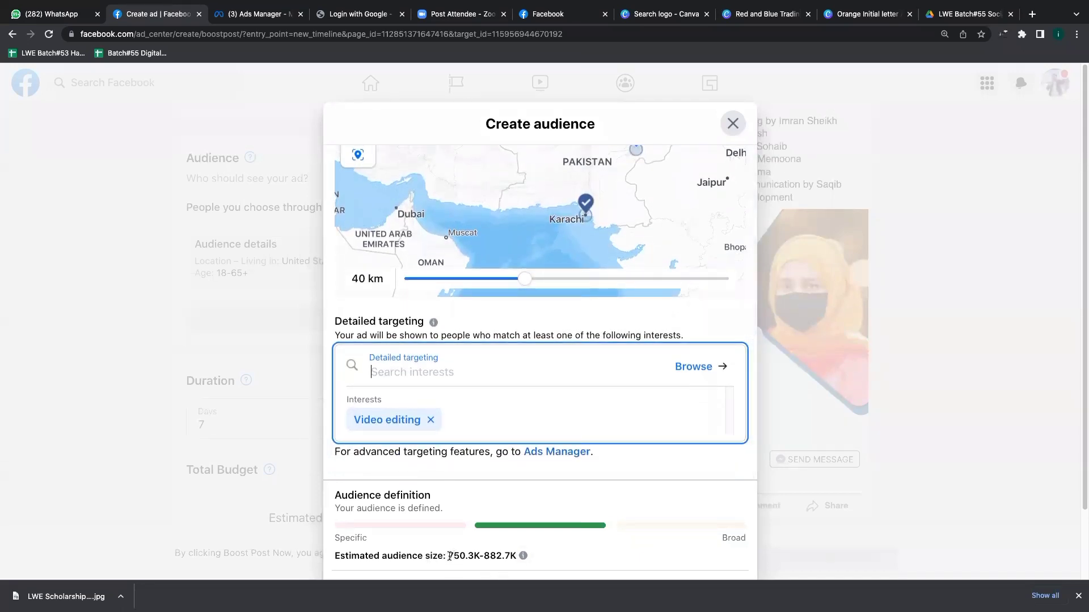
{"action": "key", "text": "super+plus"}
{"action": "key", "text": "super+plus"}
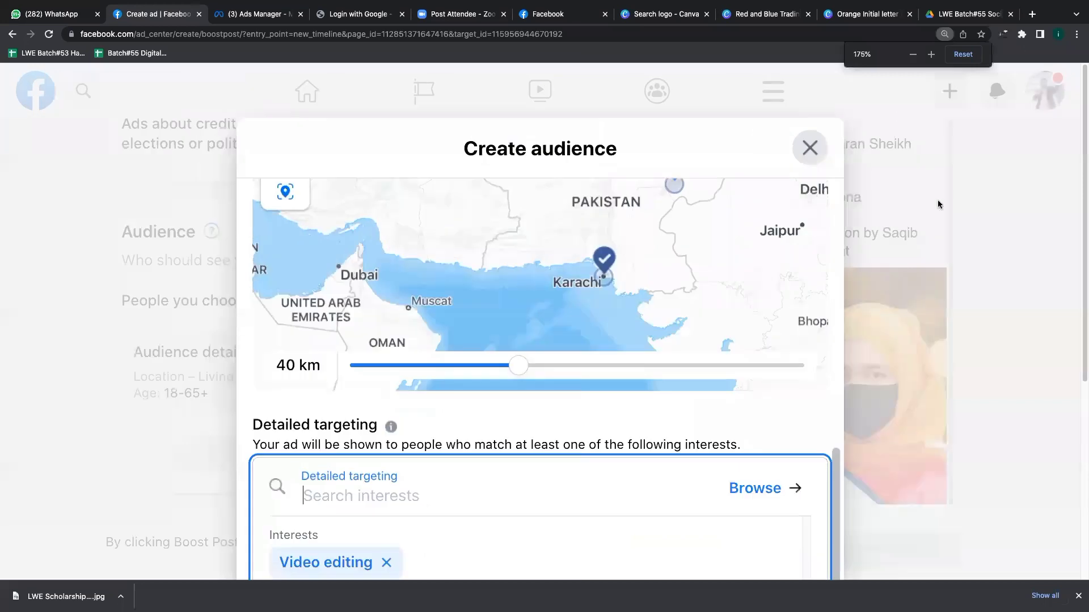
{"action": "scroll", "coordinate": [743, 450], "scroll_direction": "down", "scroll_amount": 5}
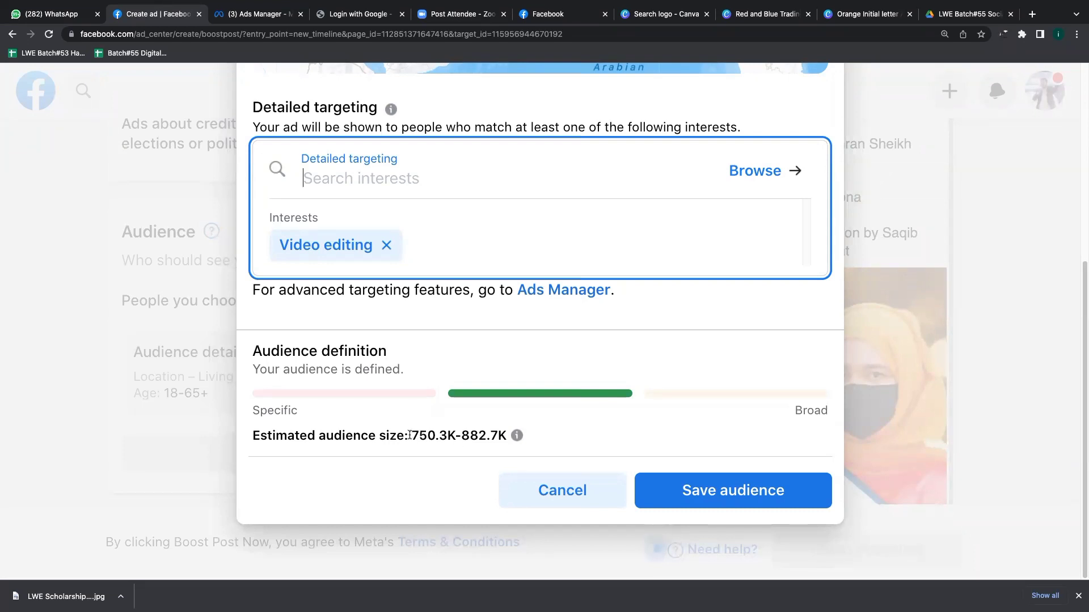
{"action": "left_click_drag", "start_coordinate": [409, 435], "coordinate": [437, 437]}
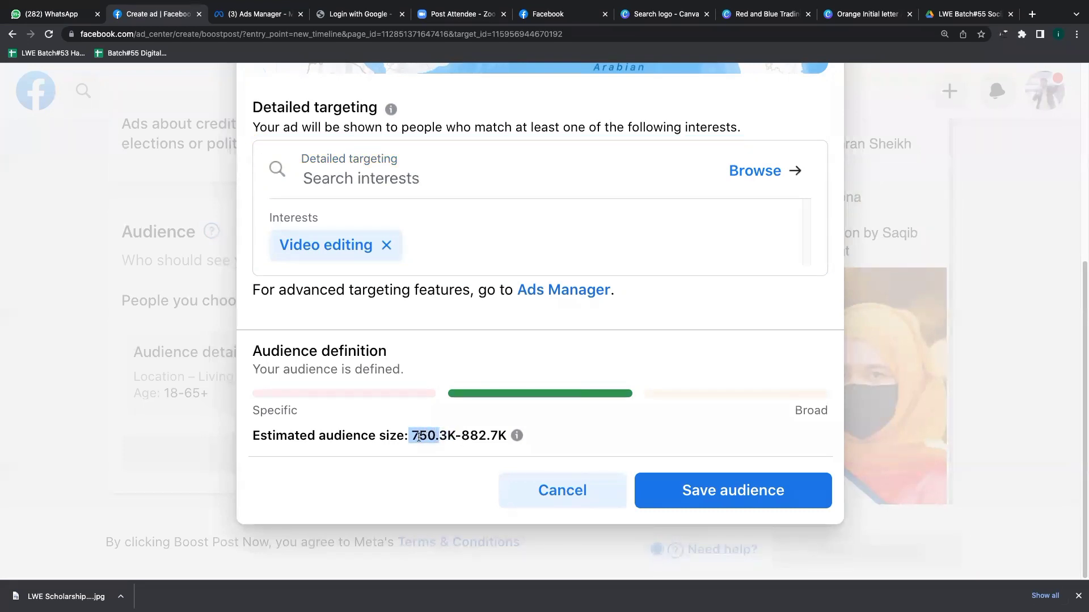
{"action": "left_click", "coordinate": [419, 436]}
{"action": "left_click_drag", "start_coordinate": [413, 438], "coordinate": [431, 433]}
{"action": "left_click", "coordinate": [413, 442]}
Add the interest "Video editing software" to the detailed targeting and check the audience definition
{"action": "left_click", "coordinate": [384, 176]}
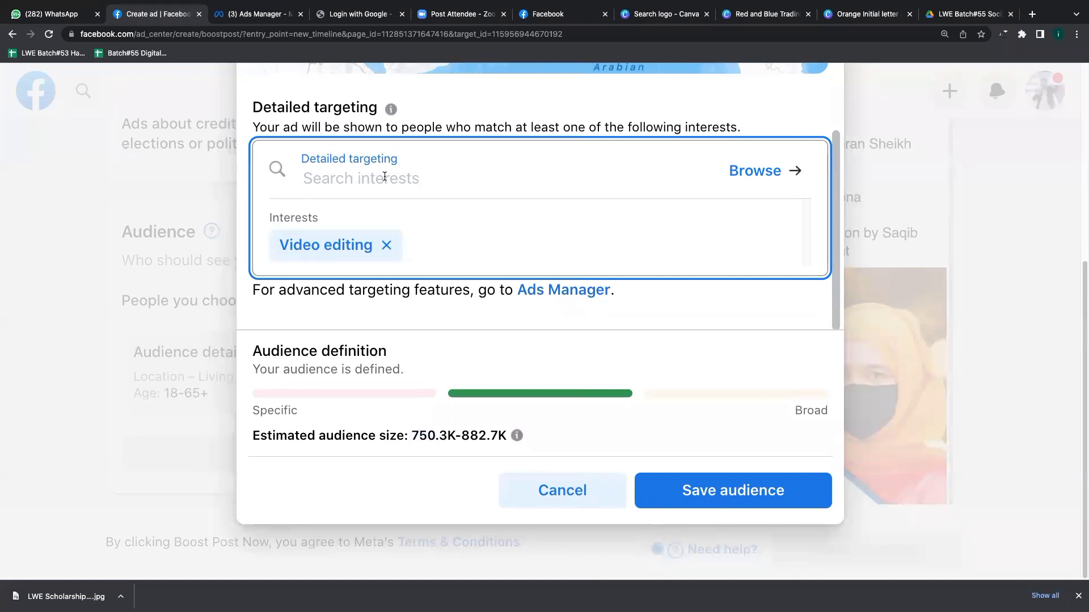
{"action": "type", "text": "video editing"}
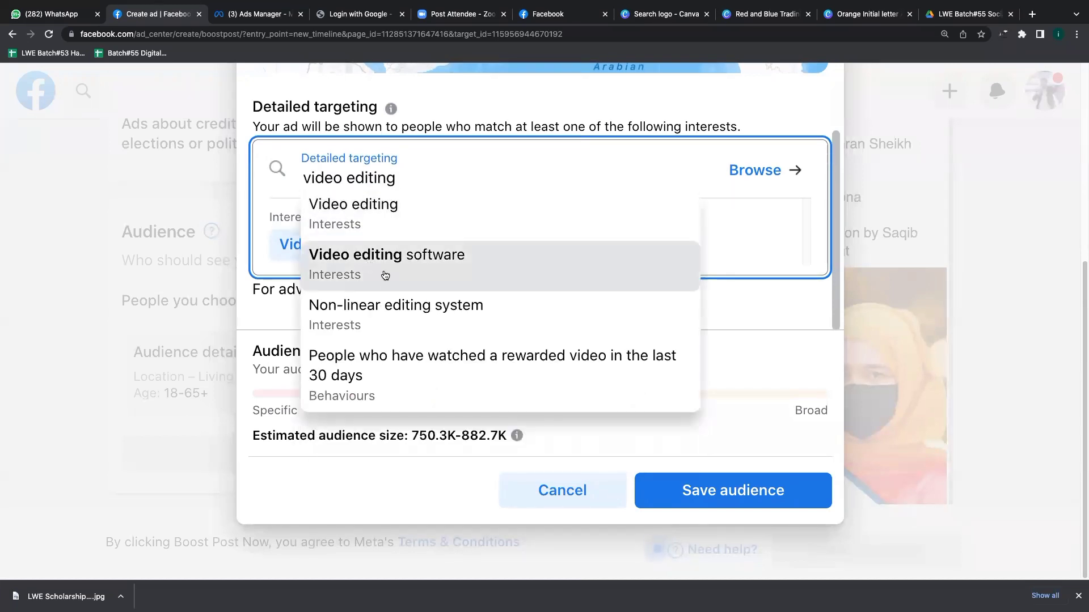
{"action": "left_click", "coordinate": [398, 270]}
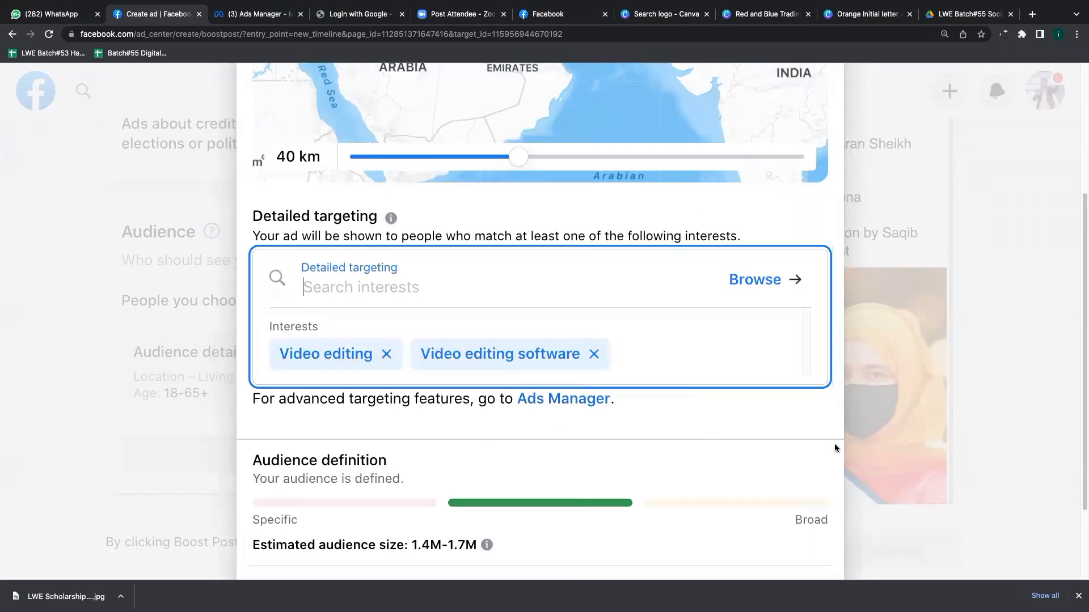
{"action": "scroll", "coordinate": [834, 443], "scroll_direction": "down", "scroll_amount": 2}
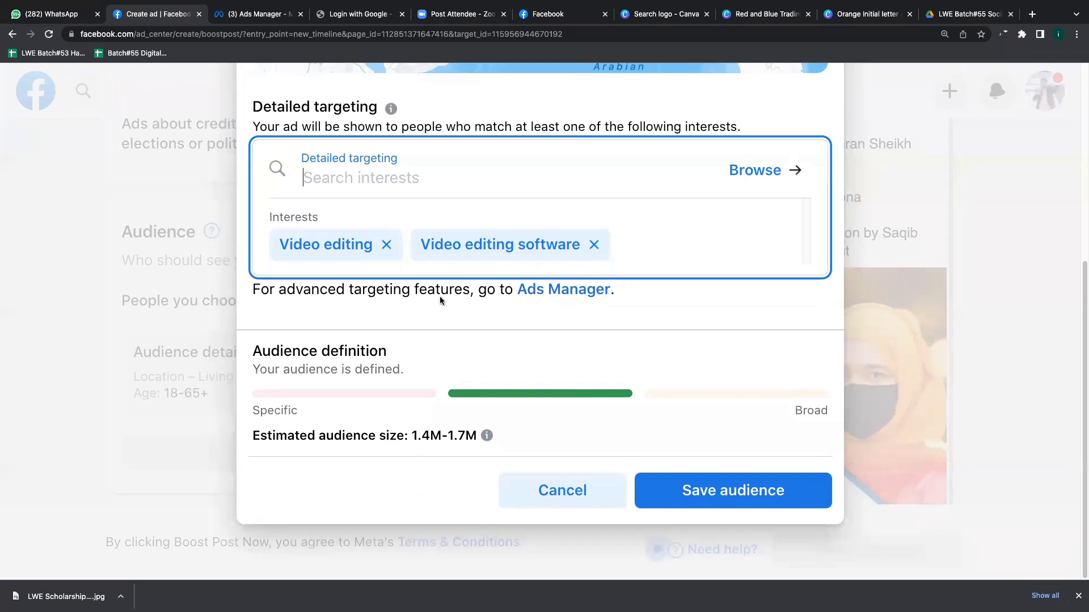
Search the interests for "video", add the interest "Video" to the detailed targeting, and check the estimated audience size
{"action": "type", "text": "video editing"}
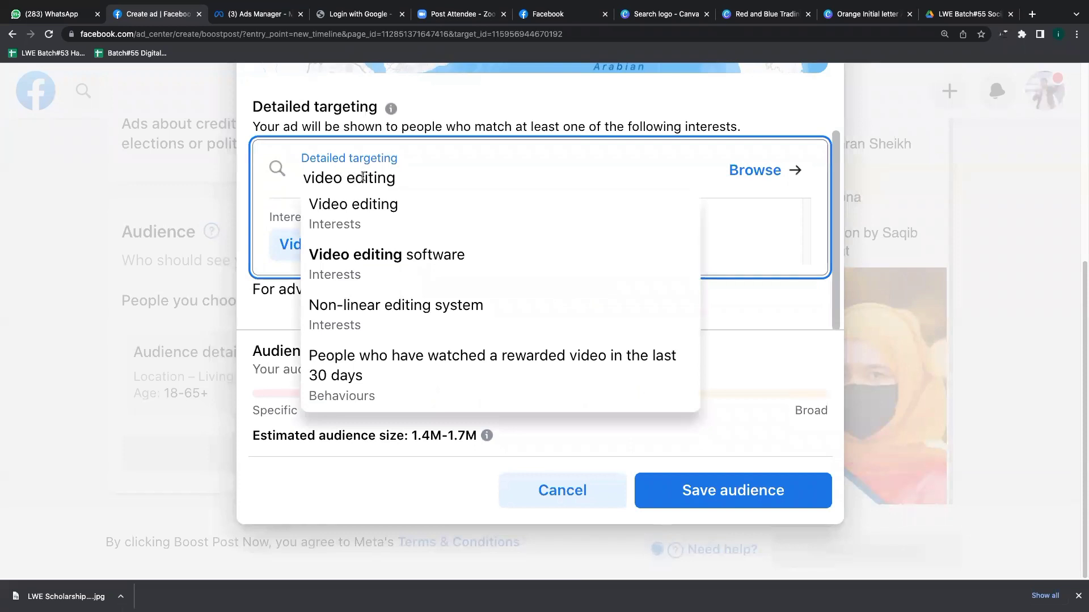
{"action": "key", "text": "BackSpace"}
{"action": "key", "text": "BackSpace"}
{"action": "key", "text": "BackSpace"}
{"action": "key", "text": "BackSpace"}
{"action": "key", "text": "BackSpace"}
{"action": "key", "text": "BackSpace"}
{"action": "key", "text": "BackSpace"}
{"action": "key", "text": "BackSpace"}
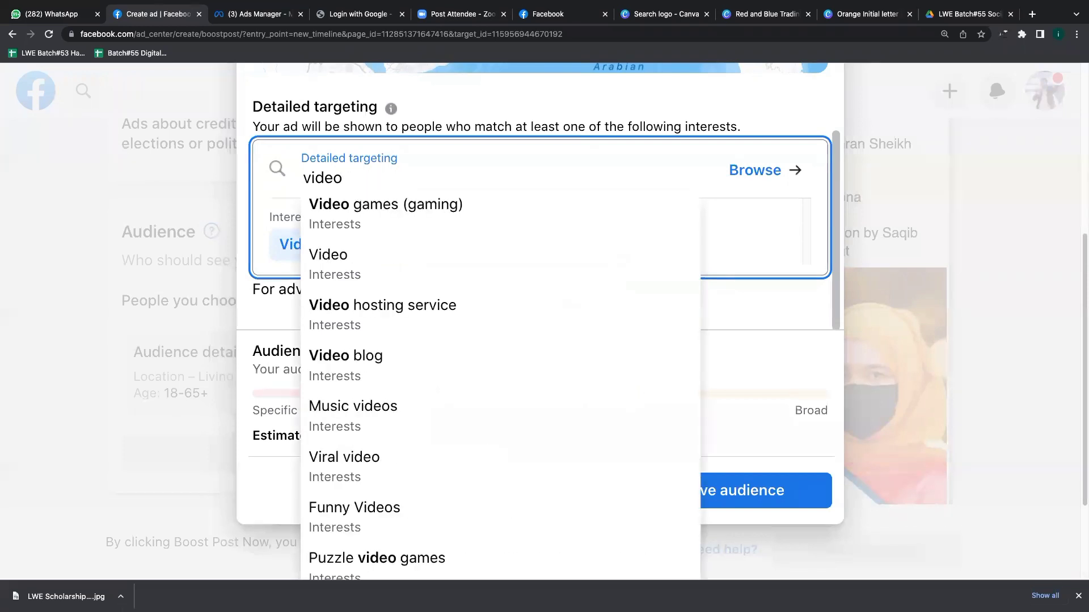
{"action": "key", "text": "BackSpace"}
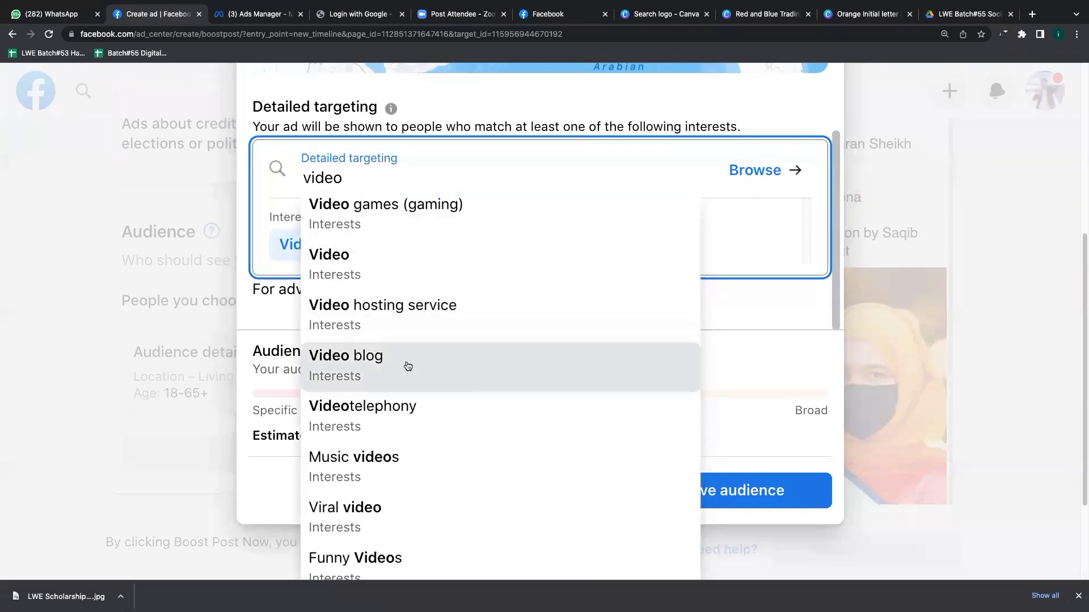
{"action": "left_click", "coordinate": [374, 281]}
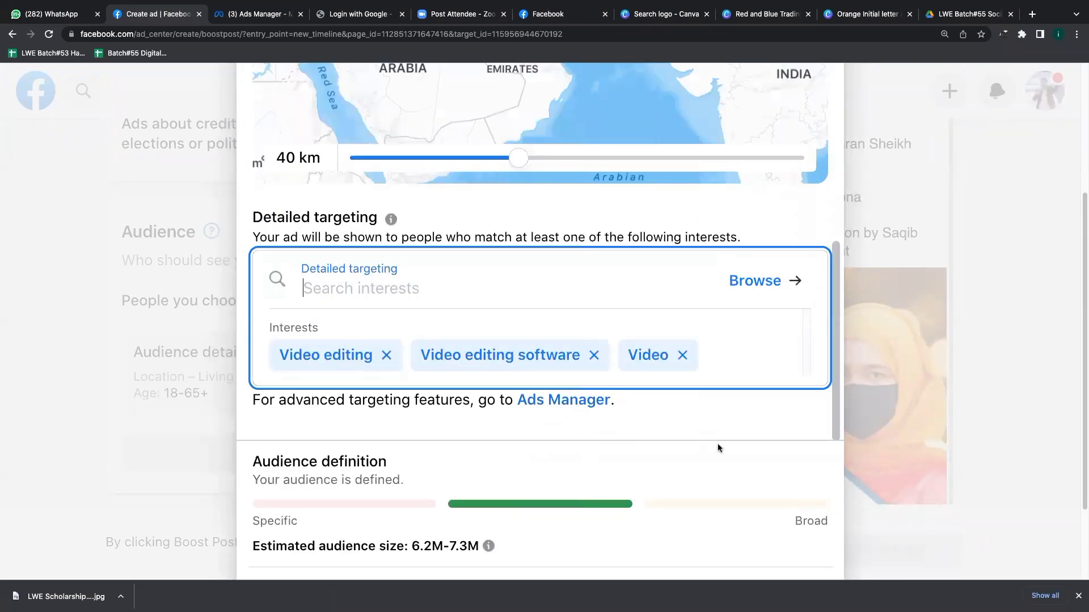
{"action": "scroll", "coordinate": [760, 459], "scroll_direction": "down", "scroll_amount": 1}
{"action": "scroll", "coordinate": [763, 462], "scroll_direction": "down", "scroll_amount": 2}
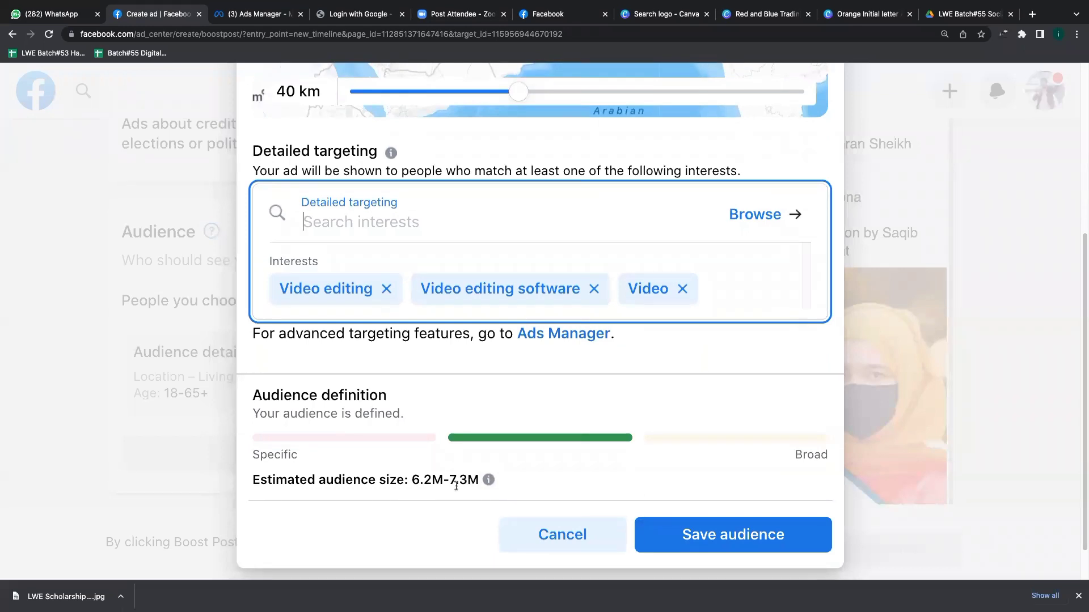
Remove the interest "Video" from the detailed targeting and add the interest "Adobe Premiere Pro"
{"action": "left_click", "coordinate": [682, 290]}
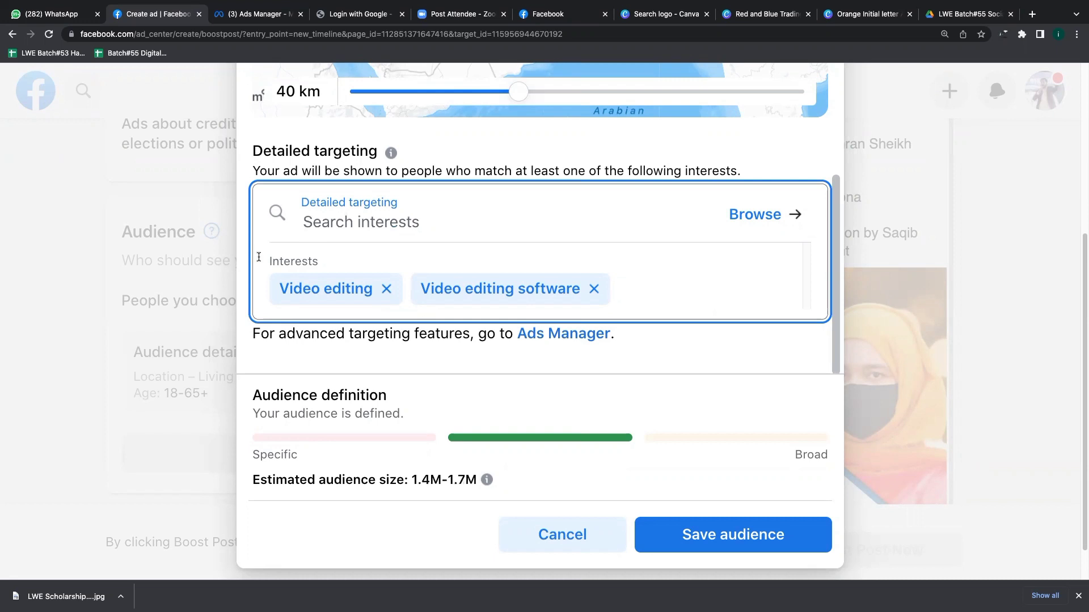
{"action": "left_click", "coordinate": [367, 226]}
{"action": "type", "text": "adobe"}
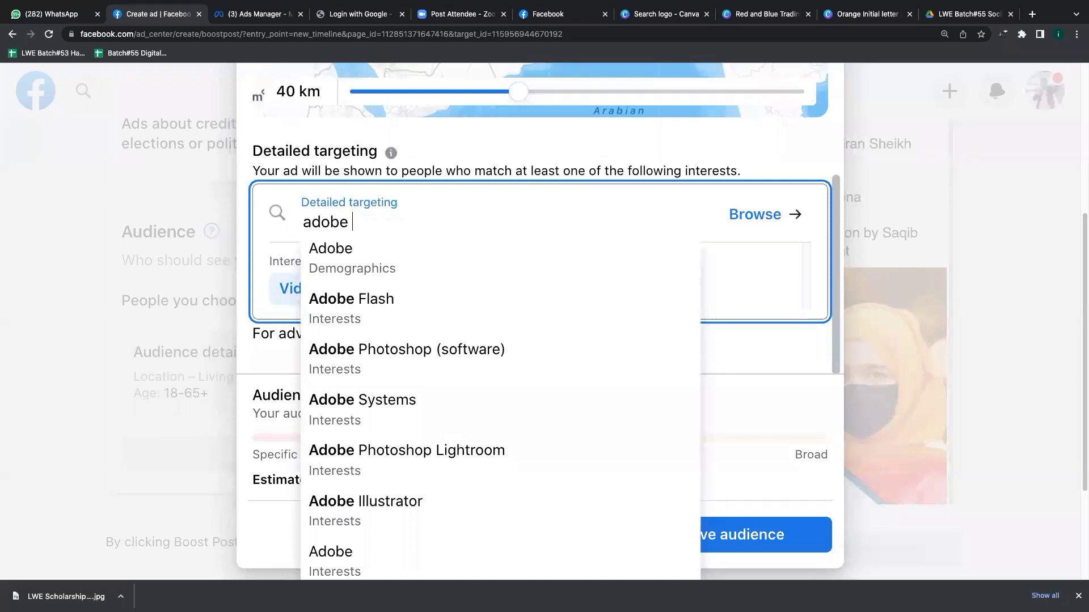
{"action": "key", "text": "super+a"}
{"action": "key", "text": "Right"}
{"action": "type", "text": "pr"}
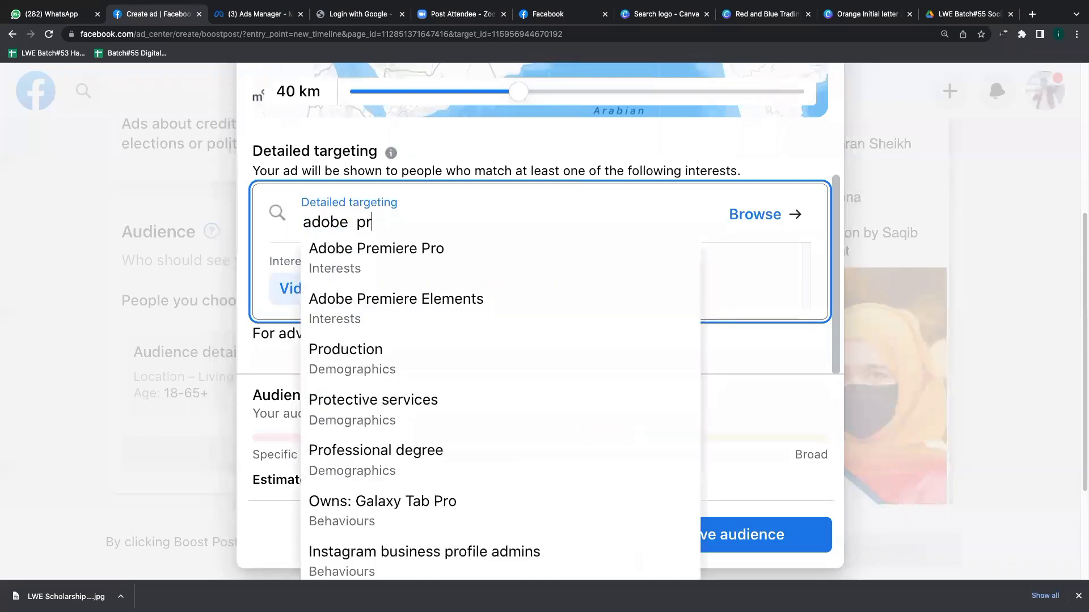
{"action": "key", "text": "Down"}
{"action": "key", "text": "Return"}
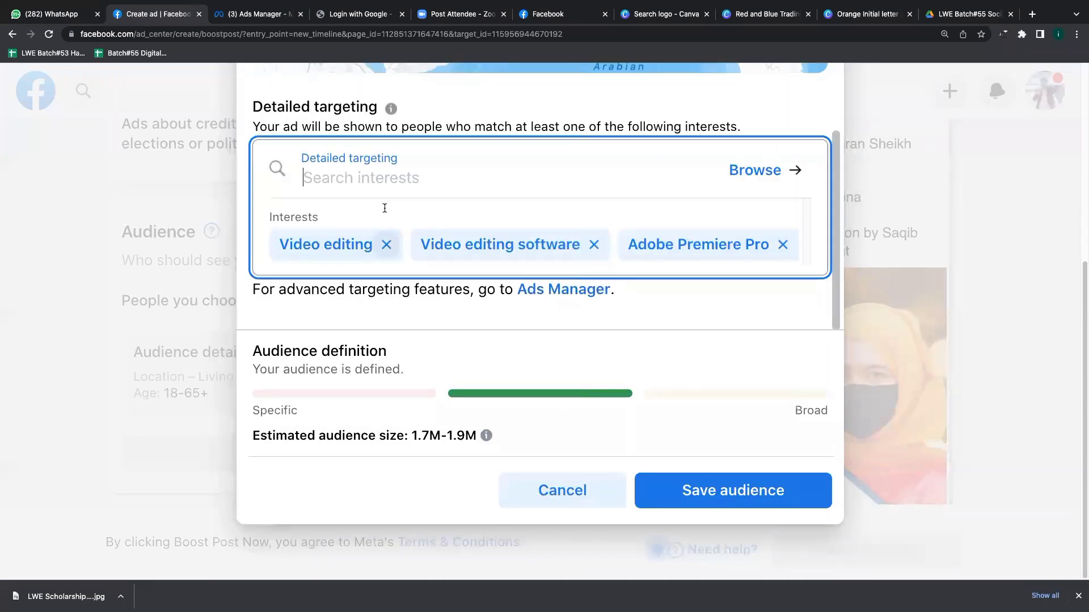
Add the interest "Adobe After Effects" to the audience's detailed targeting
{"action": "type", "text": "adobe "}
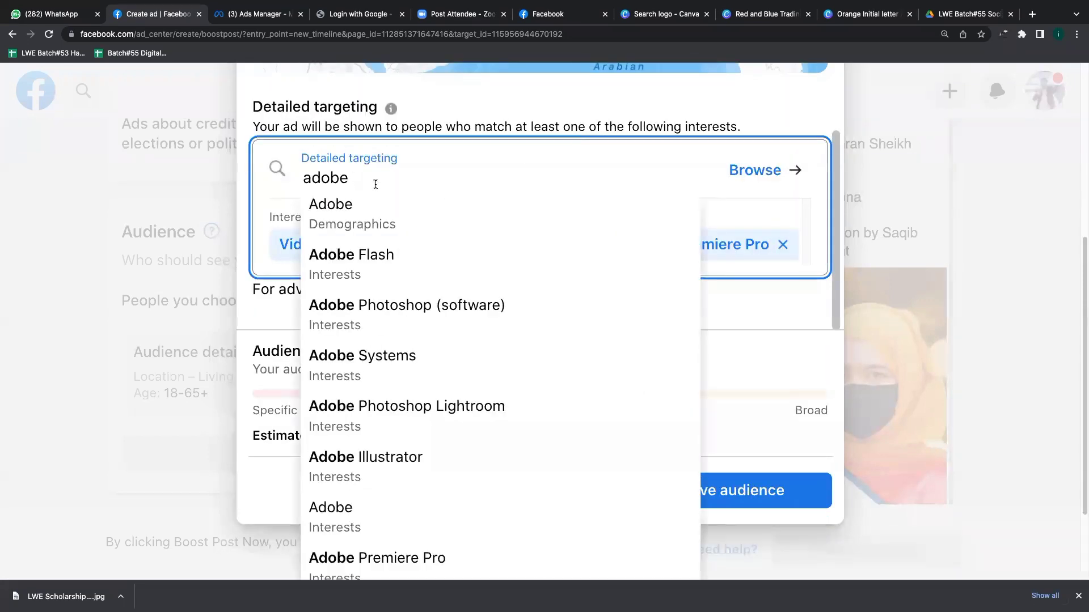
{"action": "type", "text": "aff"}
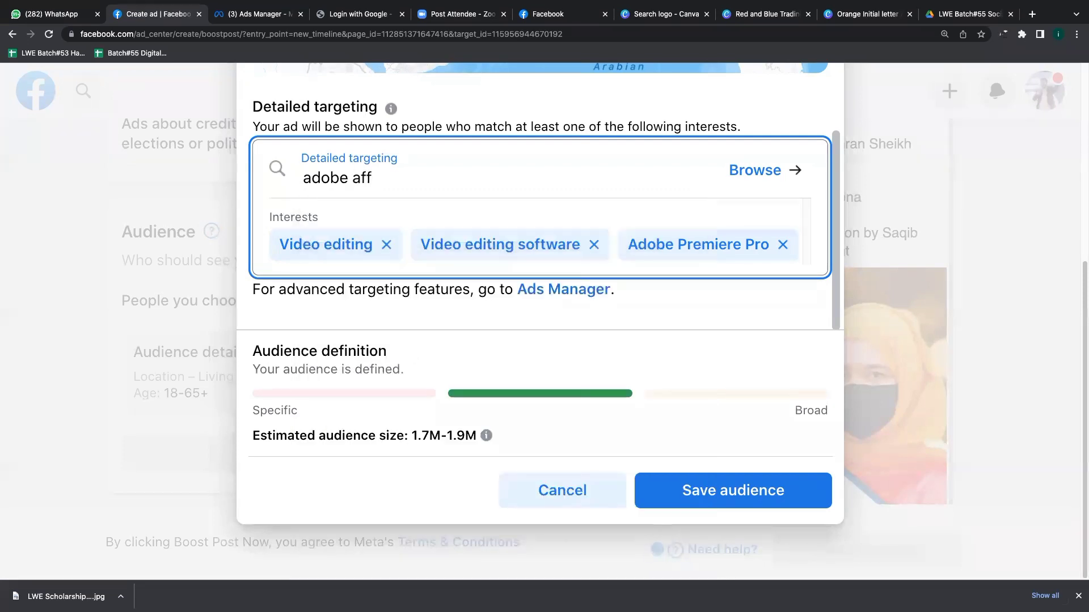
{"action": "key", "text": "BackSpace"}
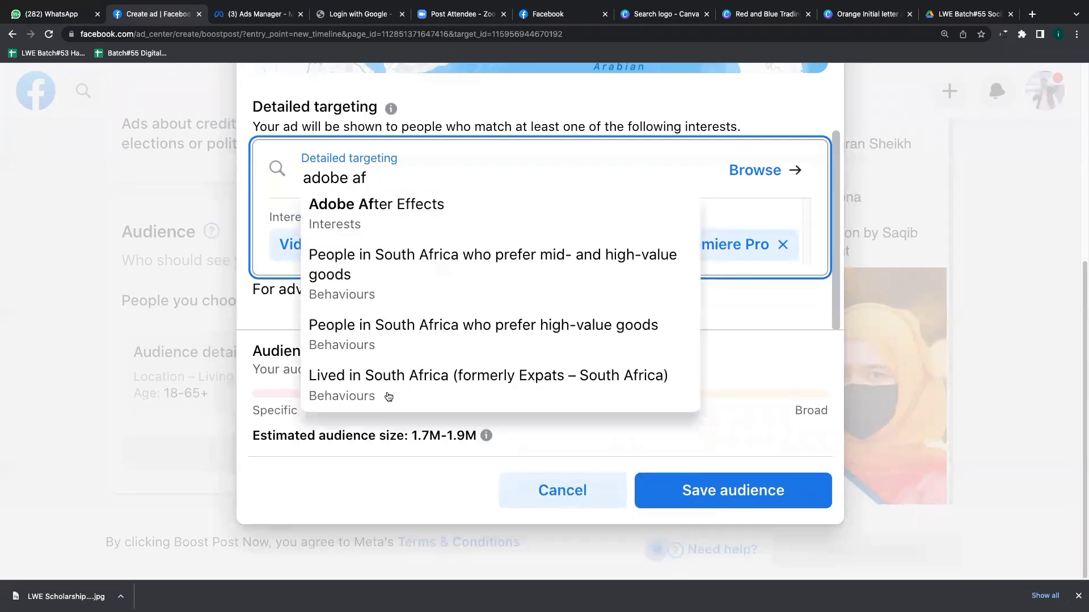
{"action": "left_click", "coordinate": [394, 219]}
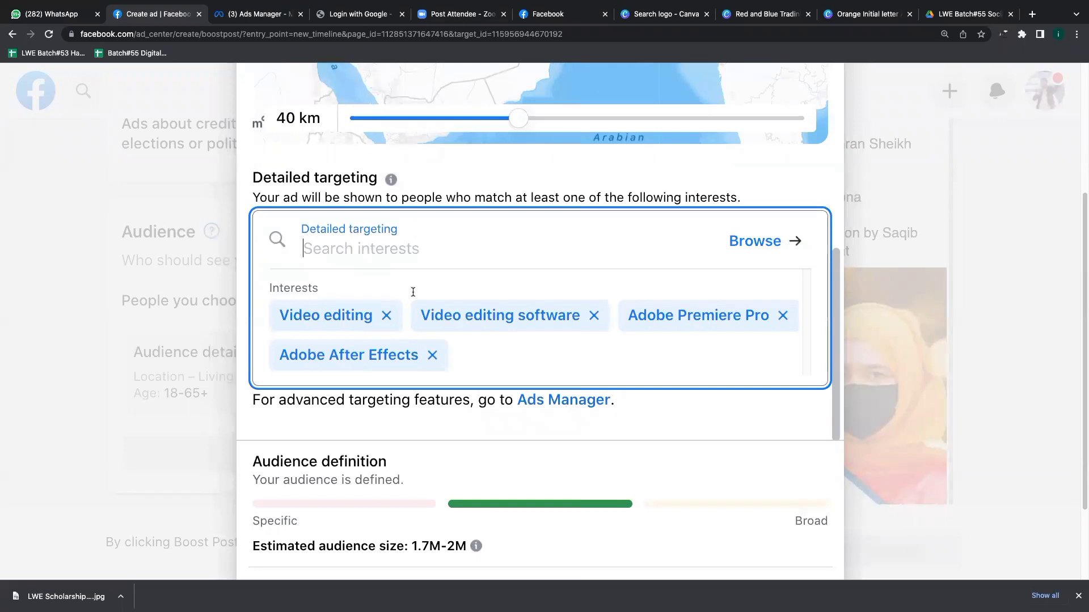
Search the detailed targeting interests for "filmora" and clear the search
{"action": "type", "text": "fi"}
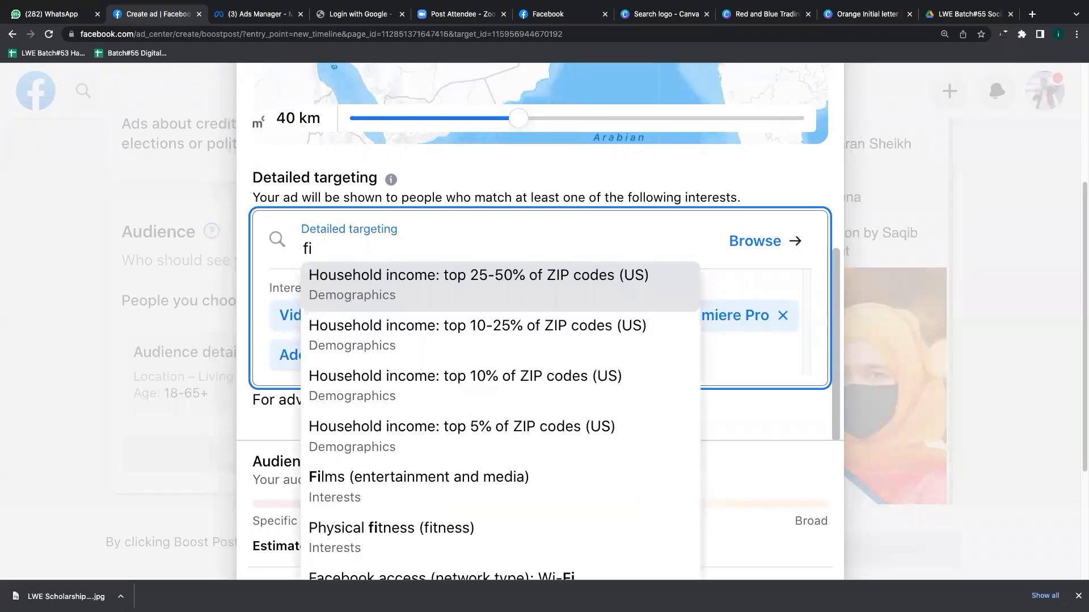
{"action": "type", "text": "lmora"}
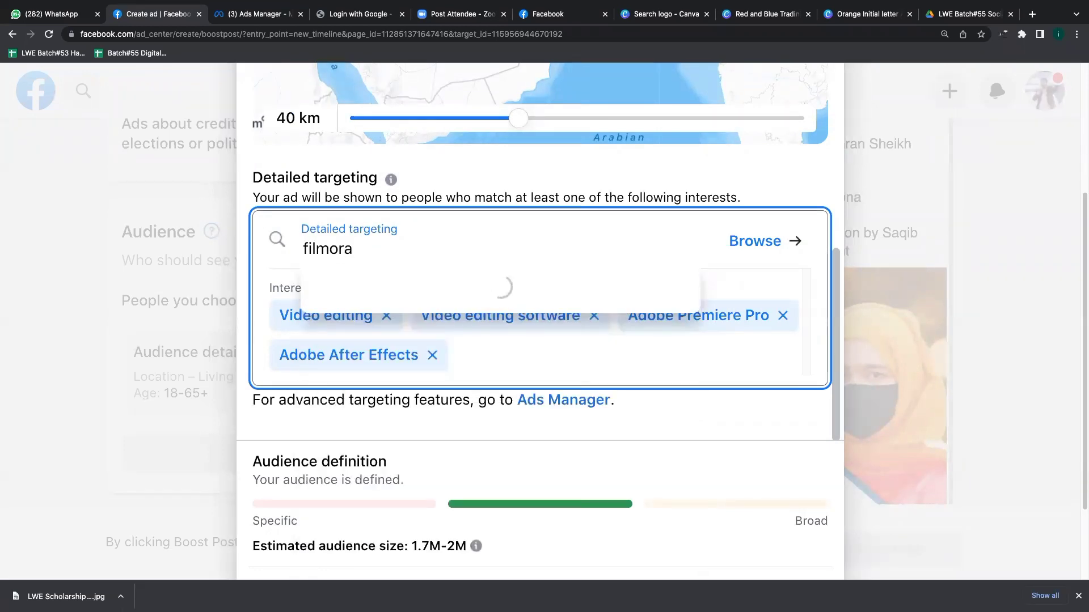
{"action": "key", "text": "BackSpace"}
{"action": "key", "text": "BackSpace"}
{"action": "key", "text": "BackSpace"}
{"action": "key", "text": "BackSpace"}
{"action": "key", "text": "BackSpace"}
{"action": "key", "text": "BackSpace"}
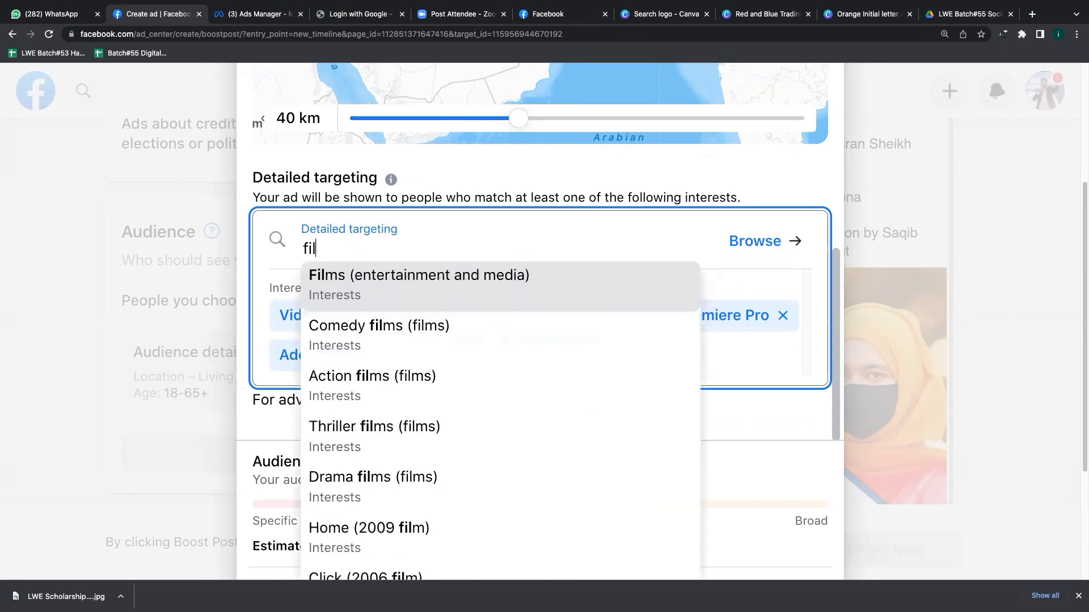
{"action": "key", "text": "BackSpace"}
Search the detailed targeting interests for "camtasia" and clear the search
{"action": "type", "text": "cam"}
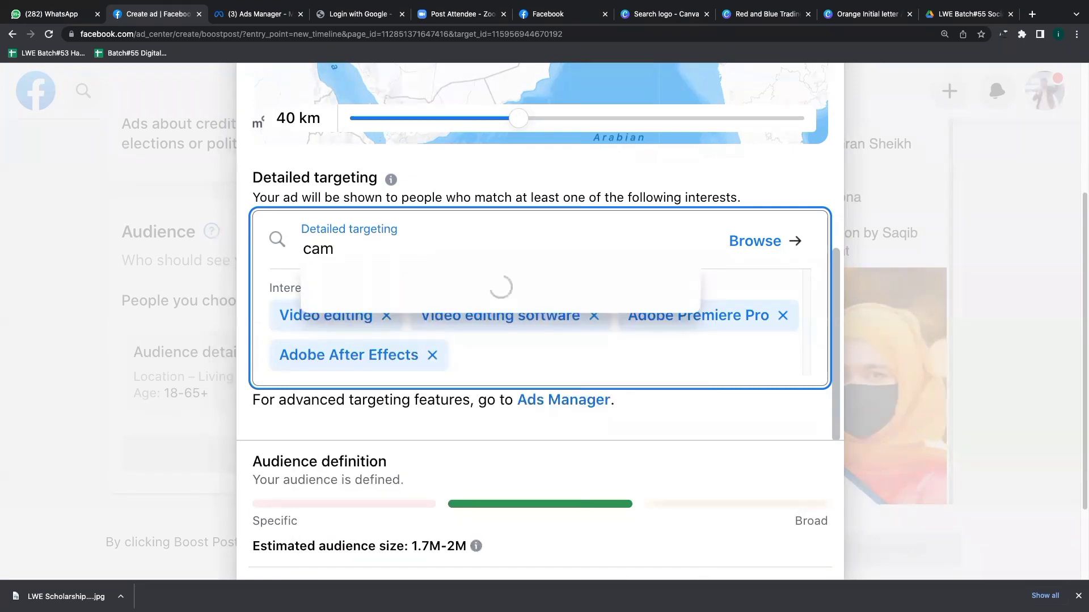
{"action": "type", "text": "tasia"}
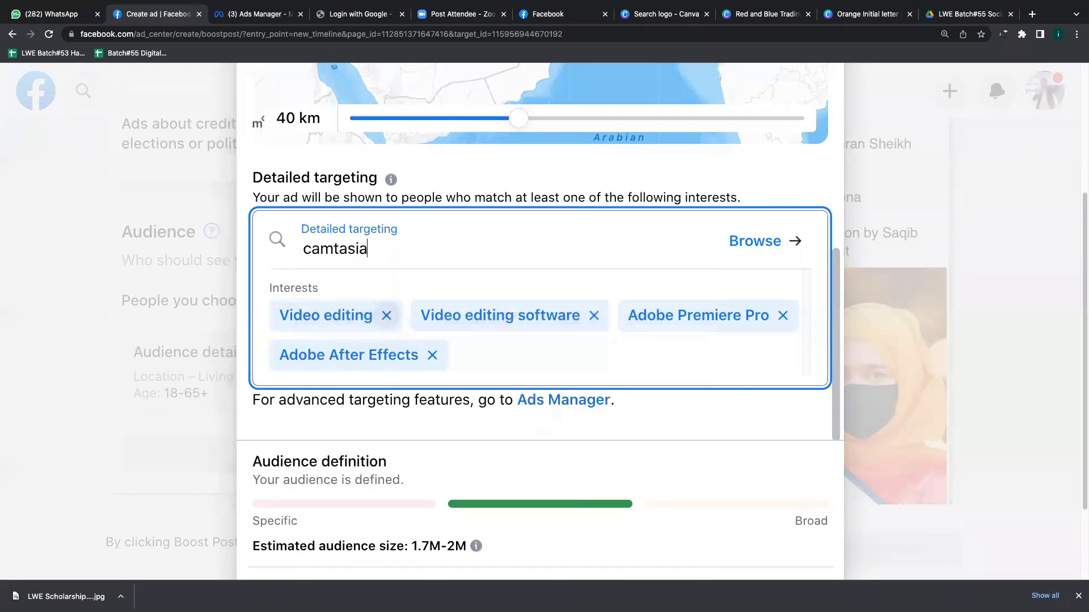
{"action": "key", "text": "BackSpace"}
{"action": "key", "text": "BackSpace"}
{"action": "key", "text": "BackSpace"}
{"action": "key", "text": "BackSpace"}
{"action": "key", "text": "BackSpace"}
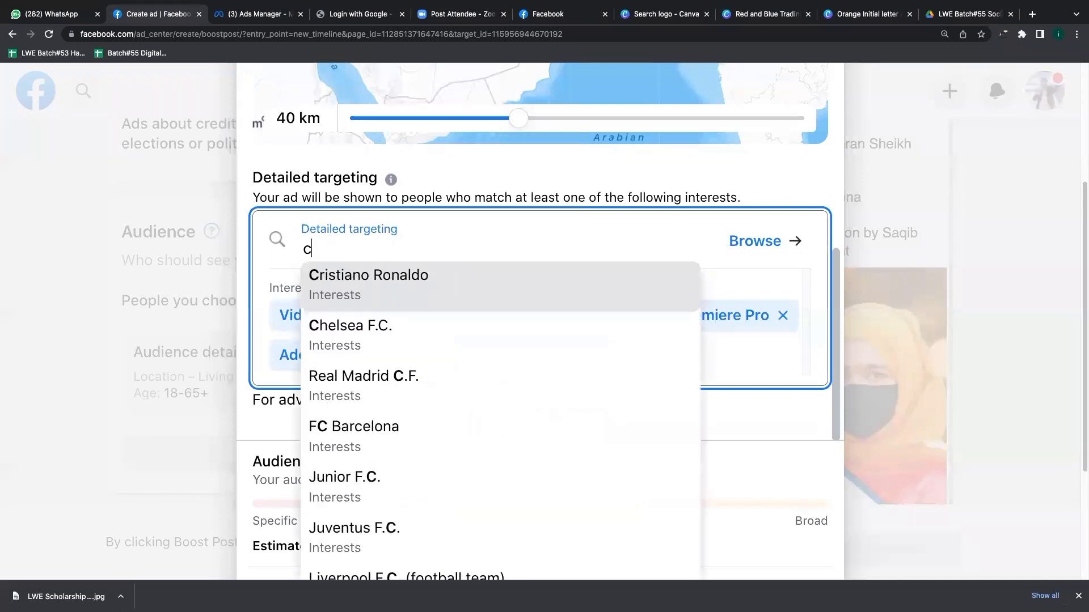
Search the detailed targeting interests for "video editors", including the singular "video editor"
{"action": "type", "text": "video editors"}
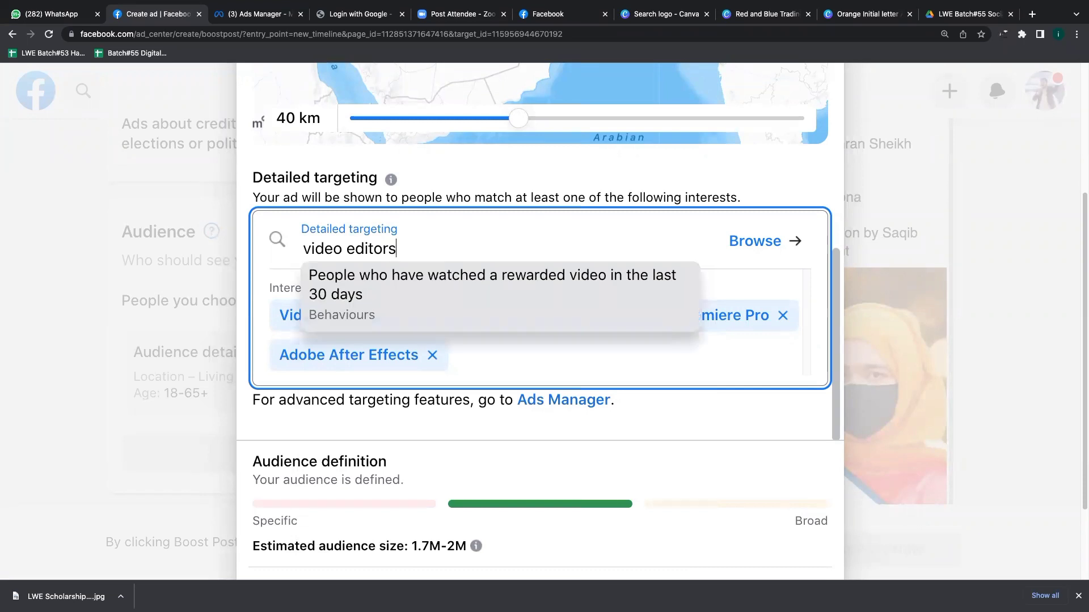
{"action": "key", "text": "BackSpace"}
{"action": "key", "text": "BackSpace"}
{"action": "key", "text": "BackSpace"}
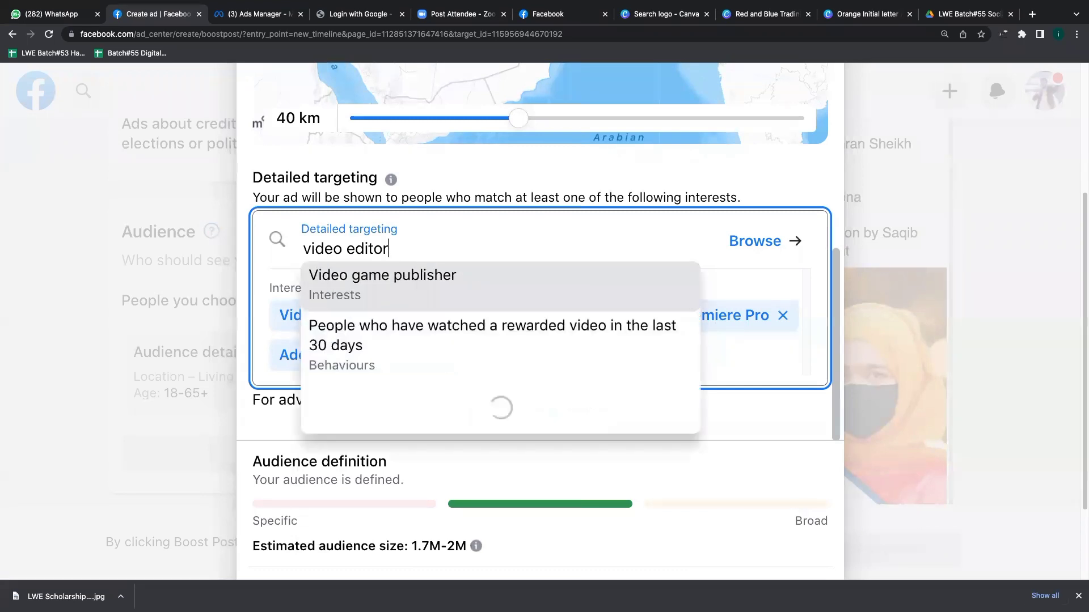
Change the interest search to "editors", check the suggestions, and clear the search
{"action": "left_click", "coordinate": [347, 253]}
{"action": "key", "text": "BackSpace"}
{"action": "key", "text": "BackSpace"}
{"action": "key", "text": "BackSpace"}
{"action": "key", "text": "BackSpace"}
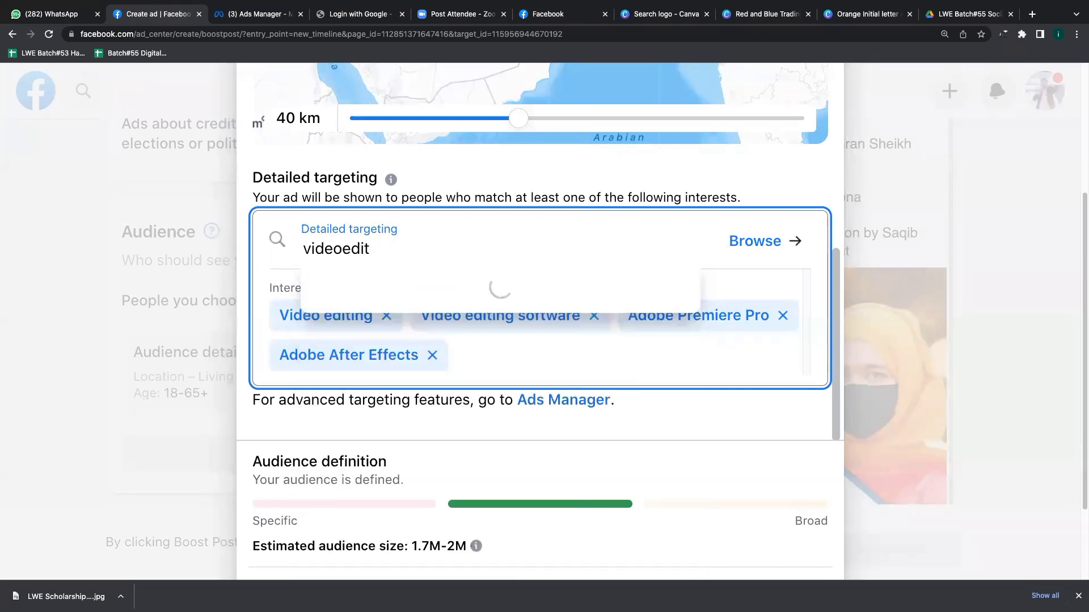
{"action": "key", "text": "BackSpace"}
{"action": "key", "text": "BackSpace"}
{"action": "left_click", "coordinate": [360, 250]}
{"action": "type", "text": "ors"}
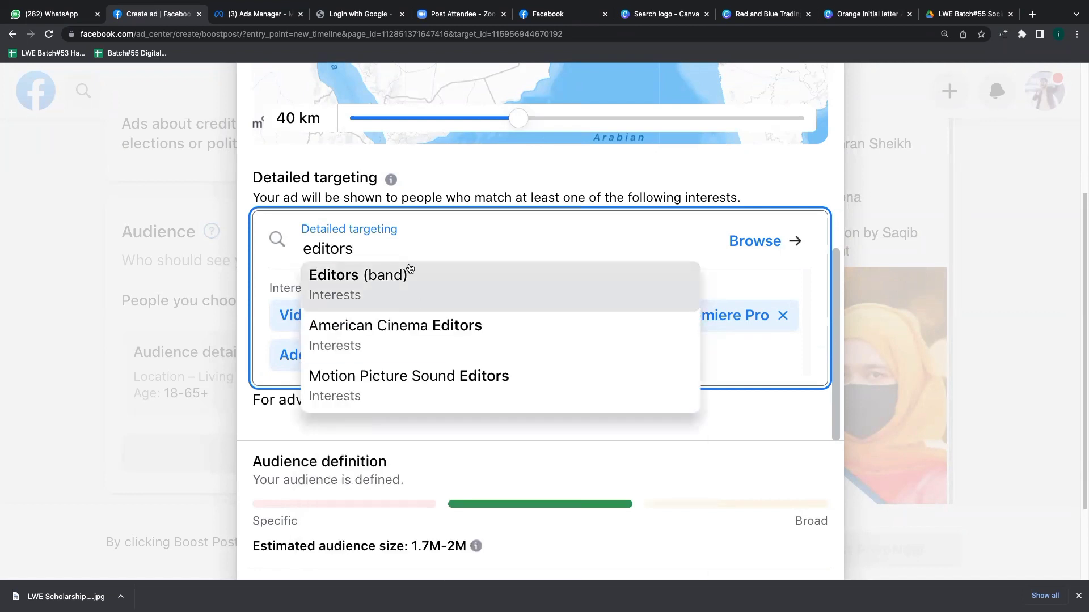
{"action": "key", "text": "BackSpace"}
{"action": "key", "text": "BackSpace"}
{"action": "key", "text": "BackSpace"}
{"action": "key", "text": "BackSpace"}
{"action": "key", "text": "BackSpace"}
{"action": "key", "text": "BackSpace"}
{"action": "key", "text": "BackSpace"}
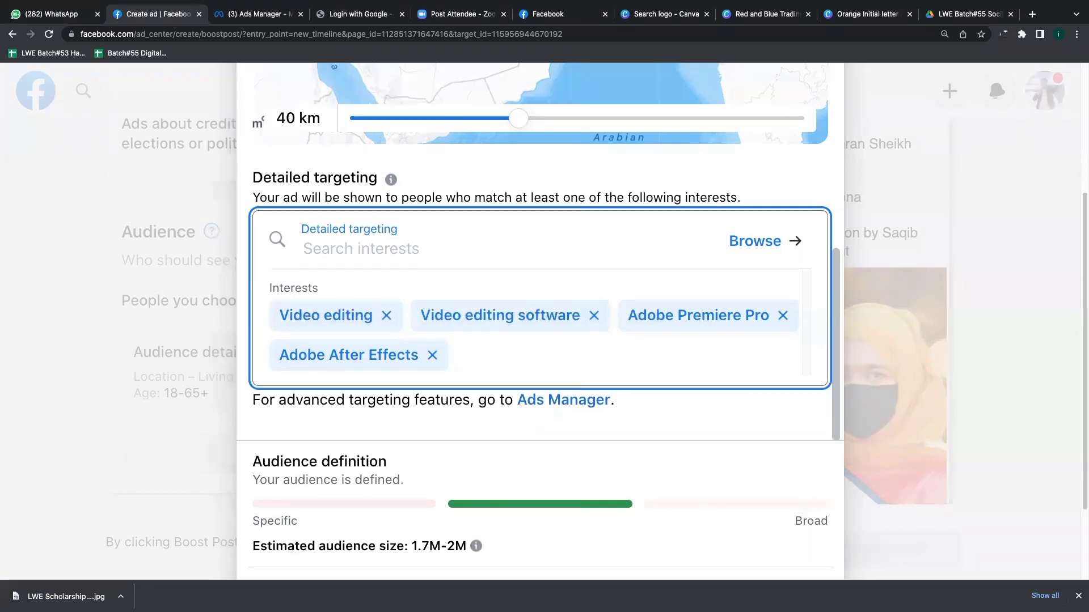
Search the interests for "training" and add "Training (education)" to the detailed targeting
{"action": "type", "text": "tr"}
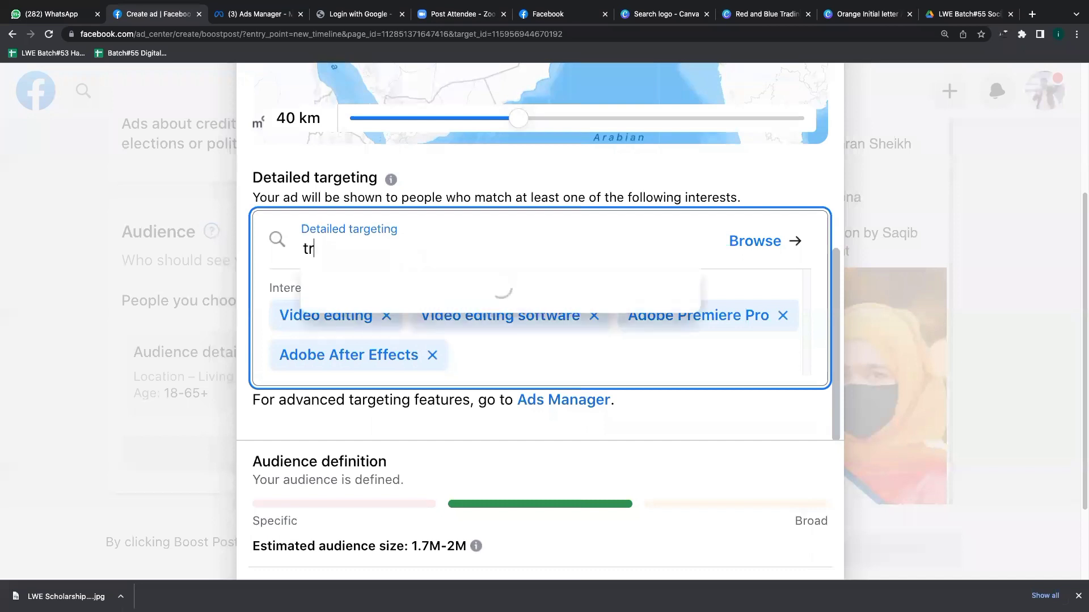
{"action": "type", "text": "aining"}
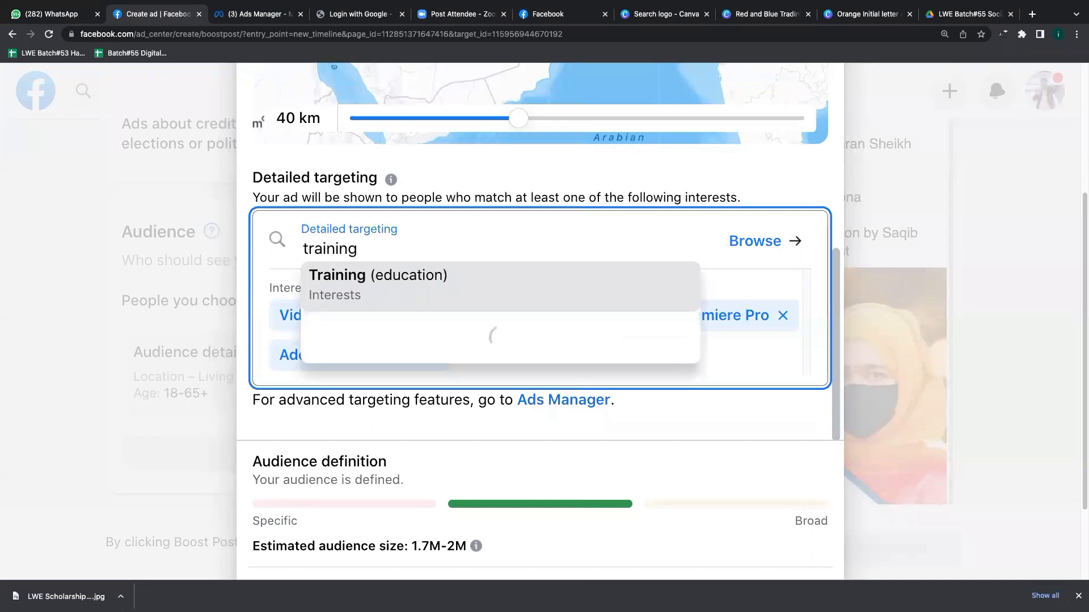
{"action": "left_click", "coordinate": [399, 301]}
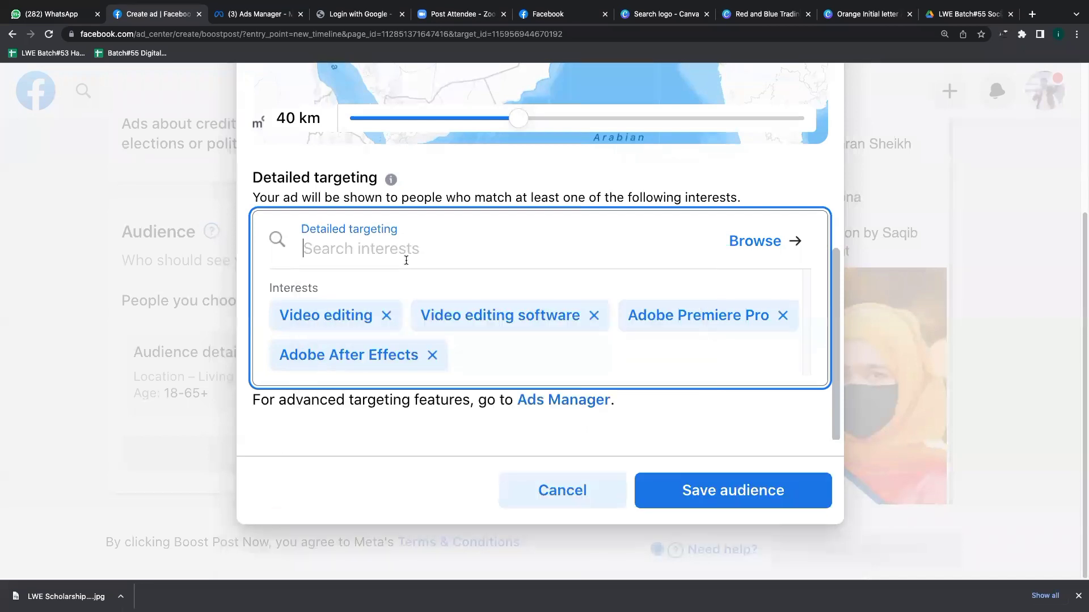
Search the detailed targeting interests for "online classes" and clear the search
{"action": "type", "text": "online "}
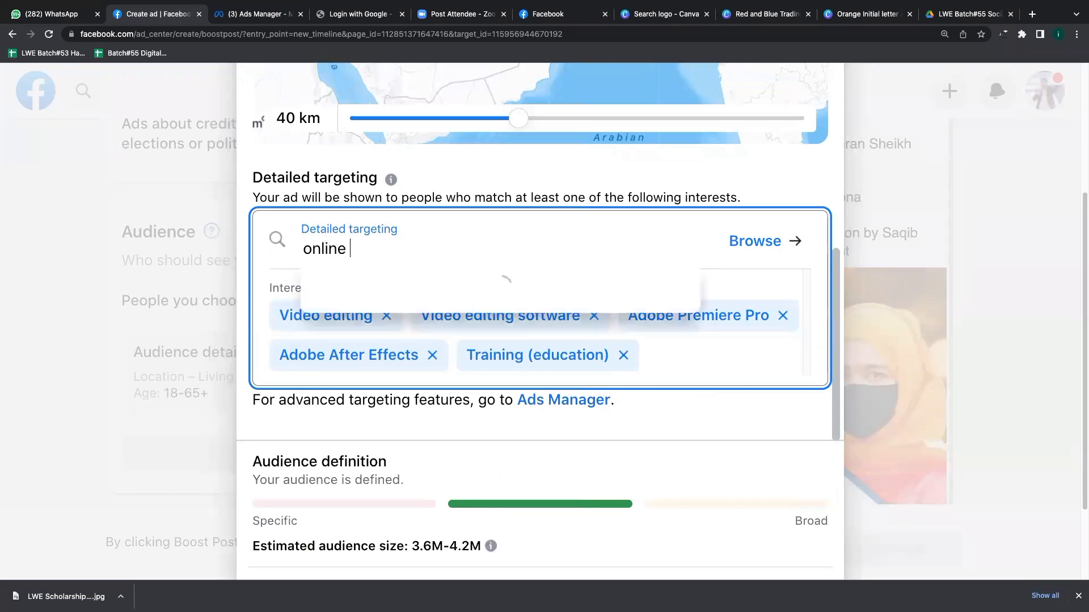
{"action": "type", "text": "classes"}
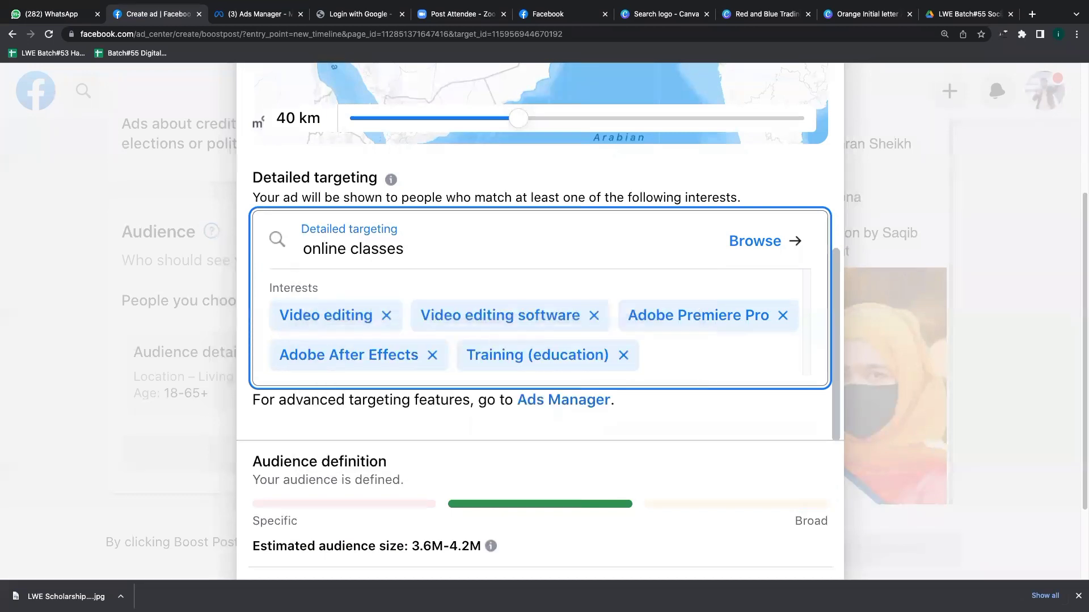
{"action": "key", "text": "BackSpace"}
{"action": "key", "text": "BackSpace"}
{"action": "key", "text": "BackSpace"}
{"action": "key", "text": "BackSpace"}
{"action": "key", "text": "BackSpace"}
{"action": "key", "text": "BackSpace"}
{"action": "key", "text": "BackSpace"}
{"action": "key", "text": "BackSpace"}
{"action": "key", "text": "BackSpace"}
{"action": "key", "text": "BackSpace"}
{"action": "key", "text": "BackSpace"}
{"action": "key", "text": "BackSpace"}
{"action": "key", "text": "BackSpace"}
{"action": "key", "text": "BackSpace"}
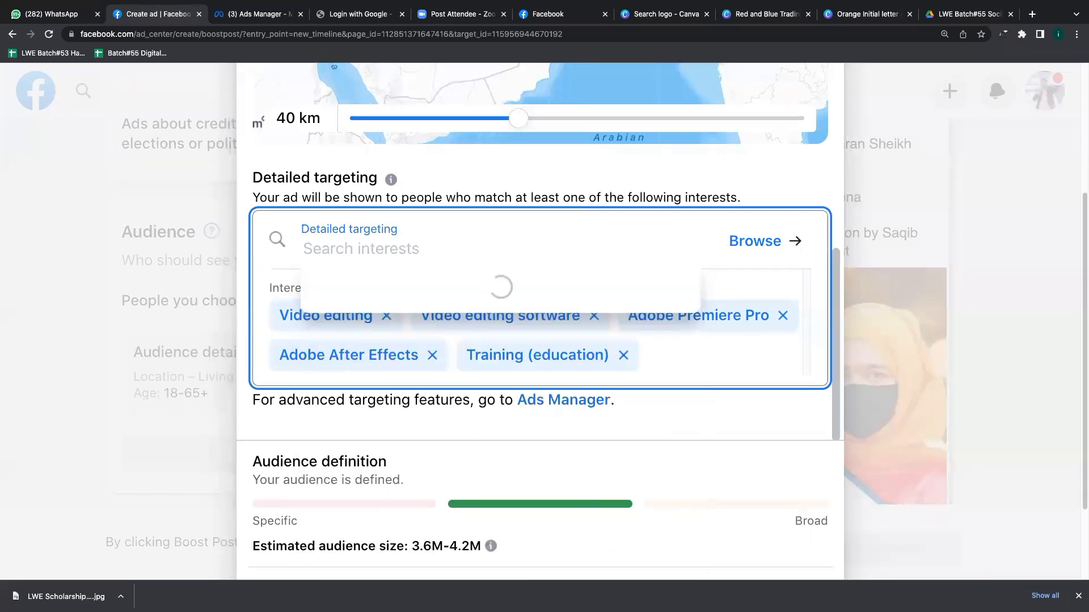
Search the interests for "zoom", look through the suggestions, and clear the search
{"action": "type", "text": "zoom"}
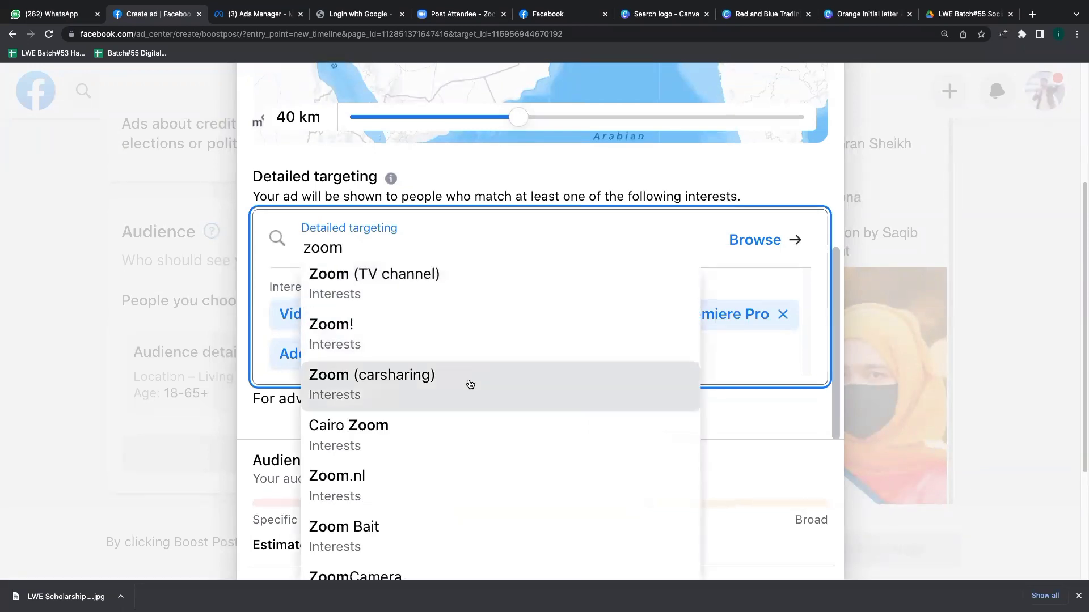
{"action": "scroll", "coordinate": [469, 384], "scroll_direction": "down", "scroll_amount": 1}
{"action": "scroll", "coordinate": [470, 385], "scroll_direction": "down", "scroll_amount": 3}
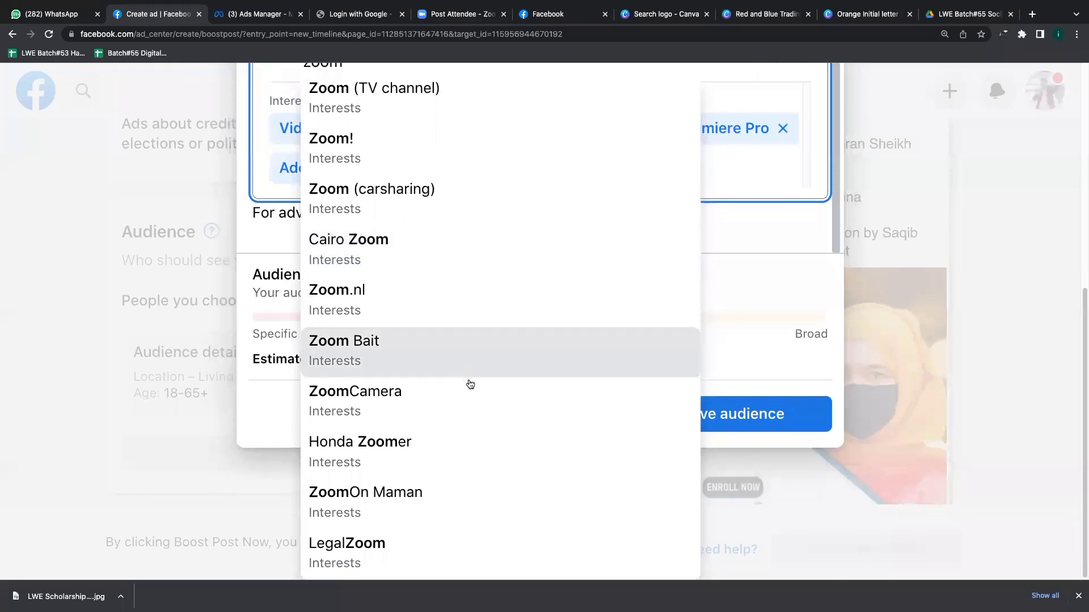
{"action": "scroll", "coordinate": [470, 385], "scroll_direction": "up", "scroll_amount": 4}
{"action": "key", "text": "BackSpace"}
{"action": "key", "text": "BackSpace"}
{"action": "key", "text": "BackSpace"}
{"action": "key", "text": "BackSpace"}
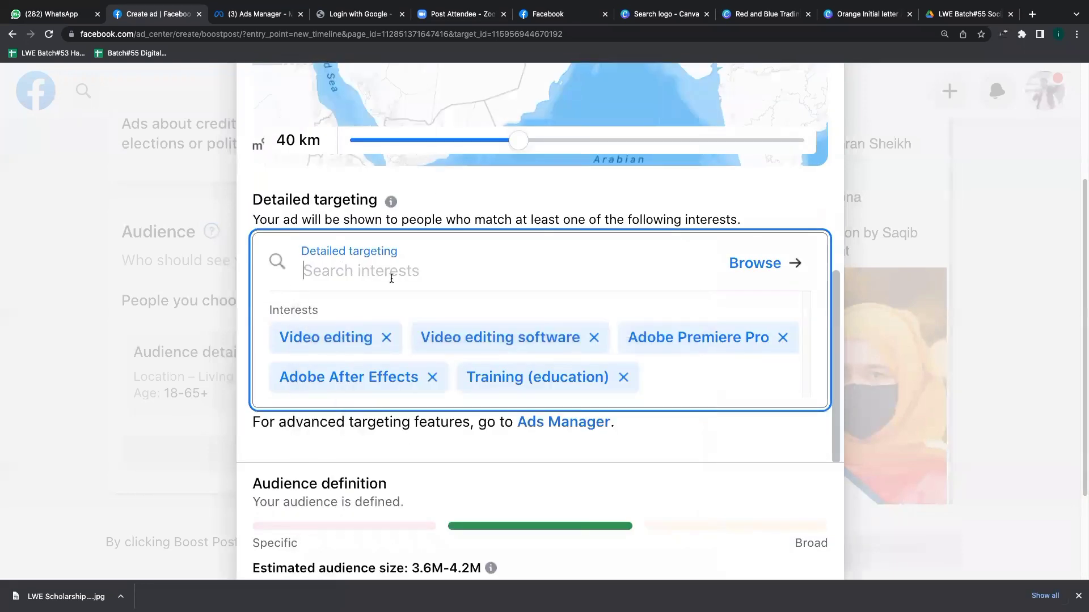
Search the interests for "work from home", review the suggested interests and demographics, and clear the search
{"action": "type", "text": "work from home"}
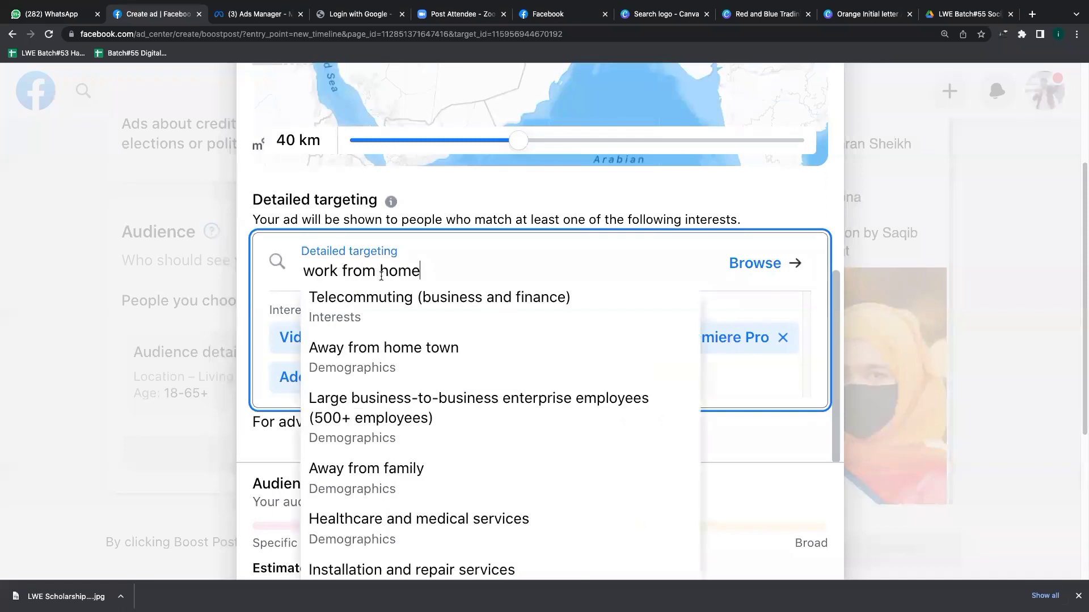
{"action": "scroll", "coordinate": [497, 381], "scroll_direction": "down", "scroll_amount": 1}
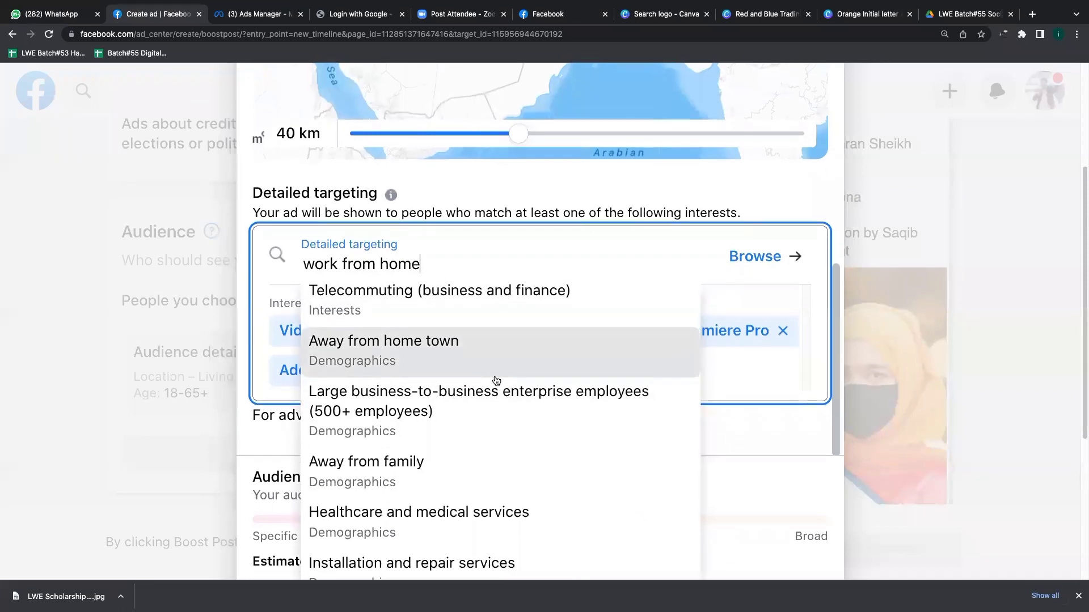
{"action": "scroll", "coordinate": [497, 381], "scroll_direction": "down", "scroll_amount": 5}
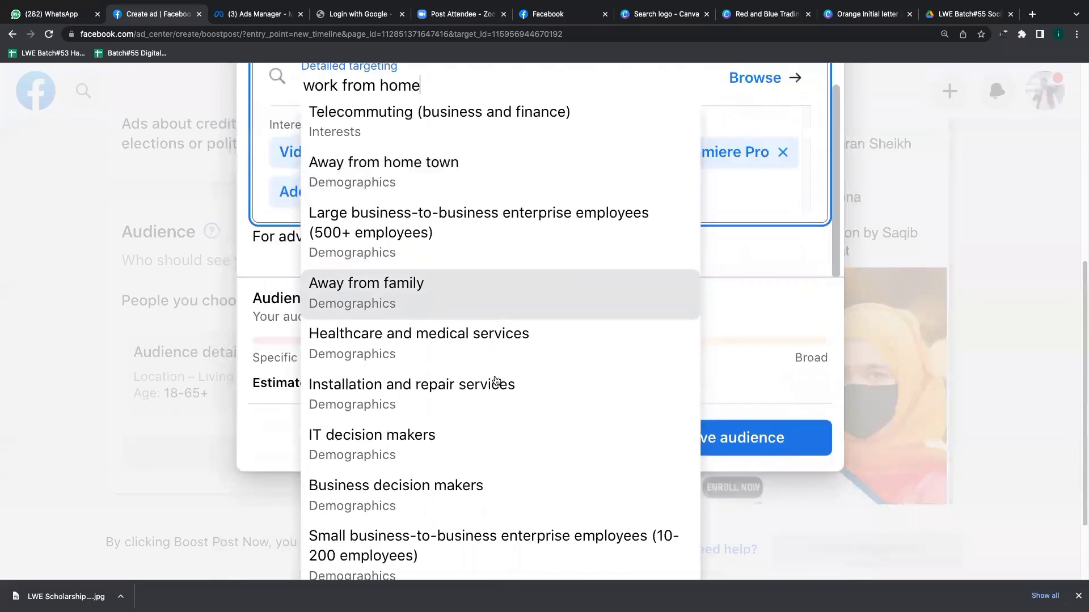
{"action": "scroll", "coordinate": [495, 381], "scroll_direction": "down", "scroll_amount": 3}
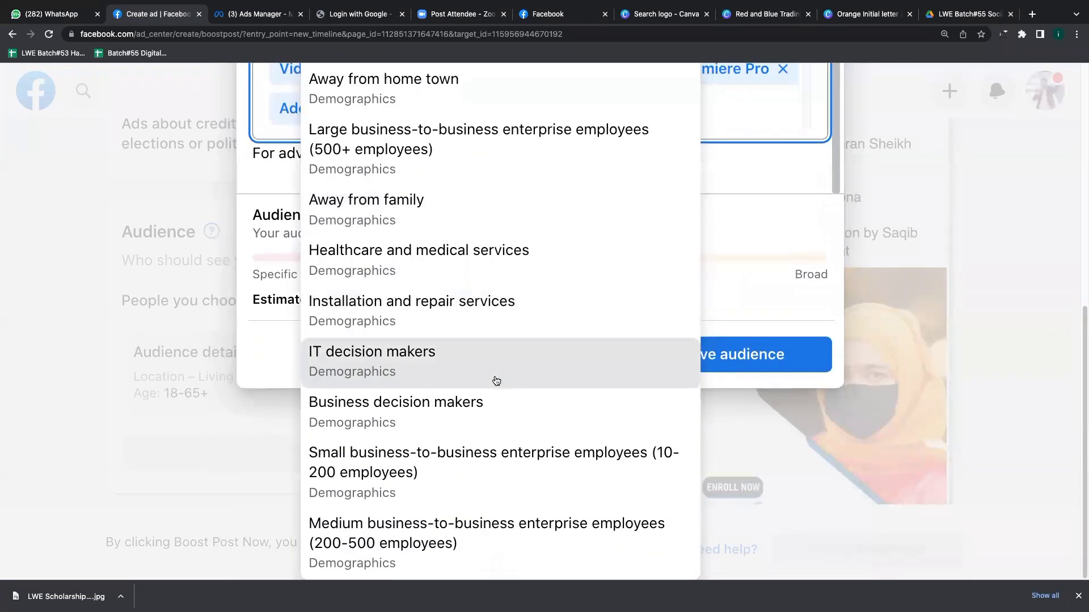
{"action": "scroll", "coordinate": [496, 380], "scroll_direction": "up", "scroll_amount": 15}
{"action": "key", "text": "BackSpace"}
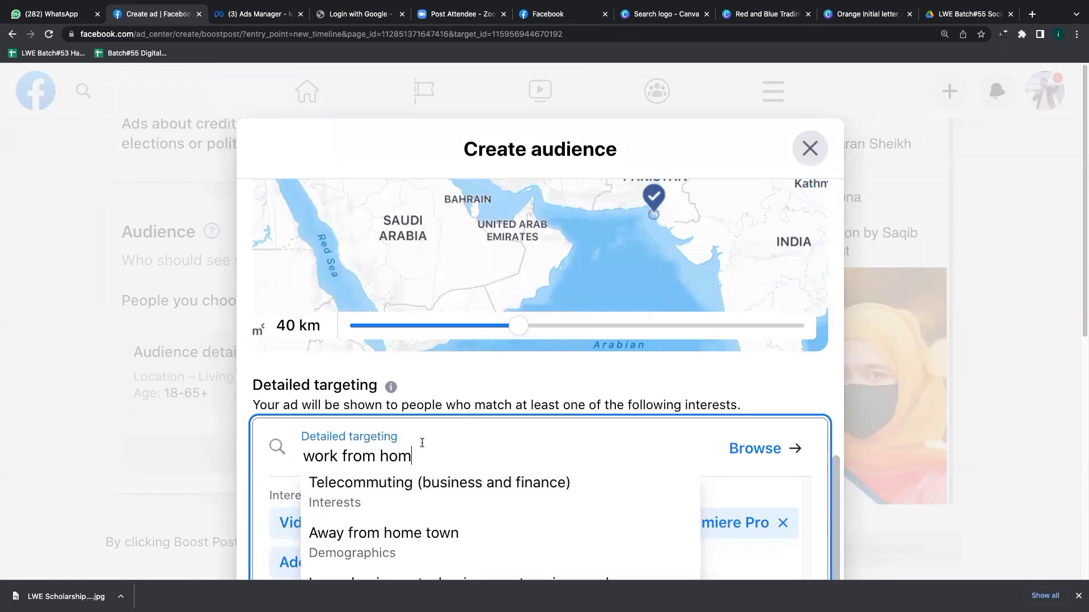
{"action": "key", "text": "BackSpace"}
{"action": "key", "text": "BackSpace"}
{"action": "key", "text": "BackSpace"}
{"action": "key", "text": "BackSpace"}
{"action": "key", "text": "BackSpace"}
{"action": "key", "text": "BackSpace"}
{"action": "key", "text": "BackSpace"}
{"action": "key", "text": "BackSpace"}
{"action": "key", "text": "BackSpace"}
{"action": "key", "text": "BackSpace"}
{"action": "key", "text": "BackSpace"}
{"action": "key", "text": "BackSpace"}
{"action": "key", "text": "BackSpace"}
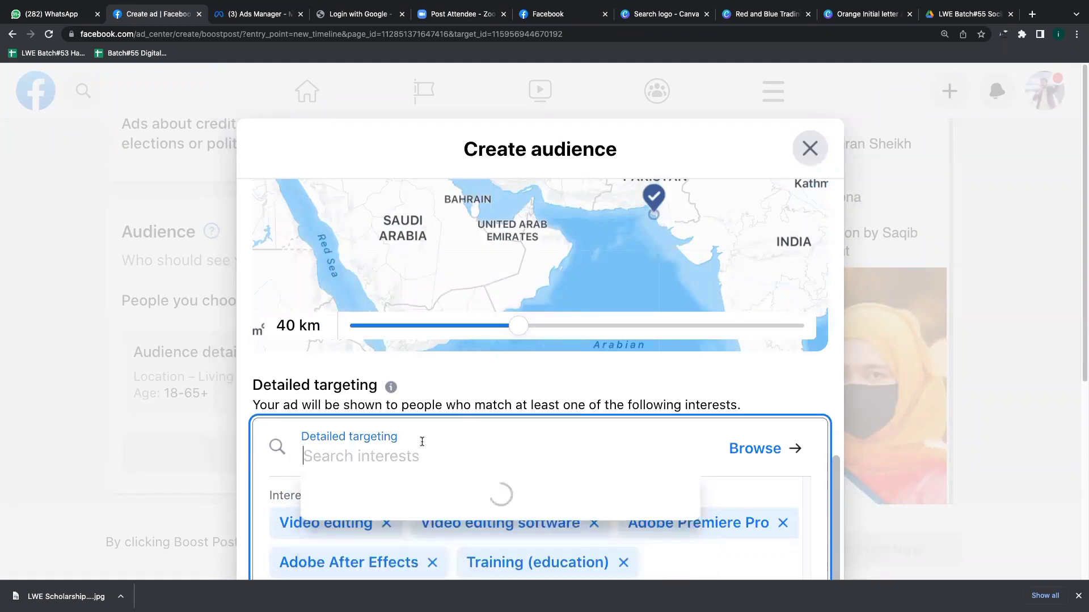
Search the detailed targeting for "business owners", add the "Small business owners" behaviour, and remove it again
{"action": "type", "text": "bu"}
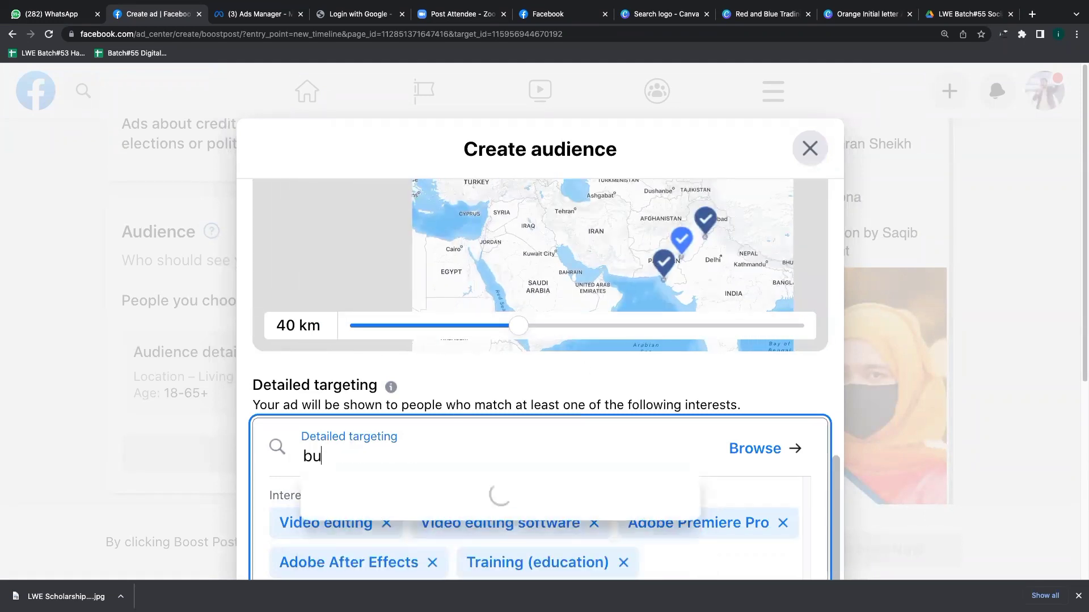
{"action": "type", "text": "siness owne"}
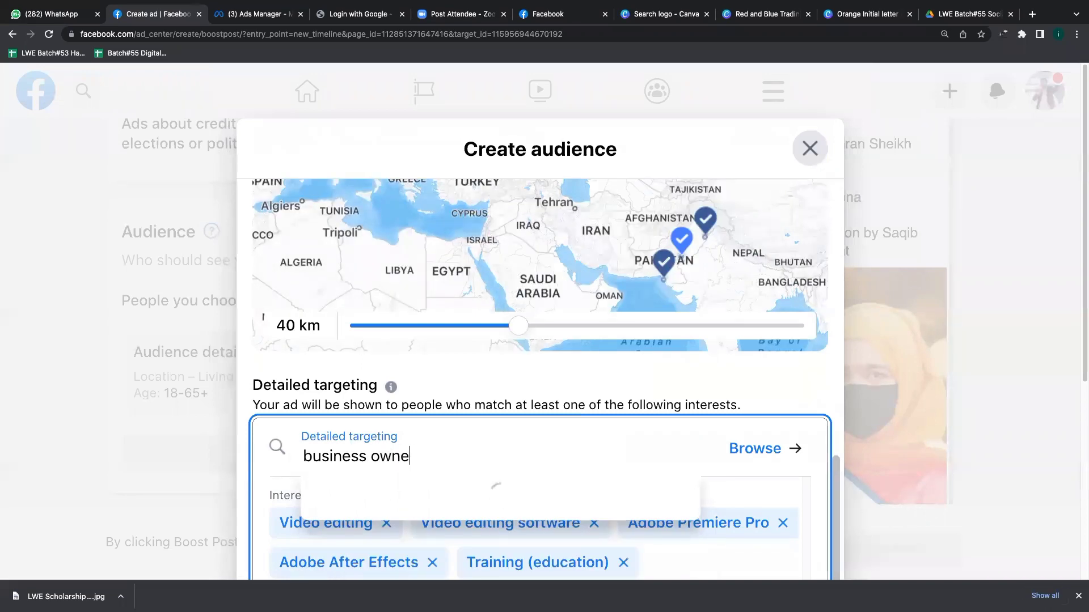
{"action": "type", "text": "rs"}
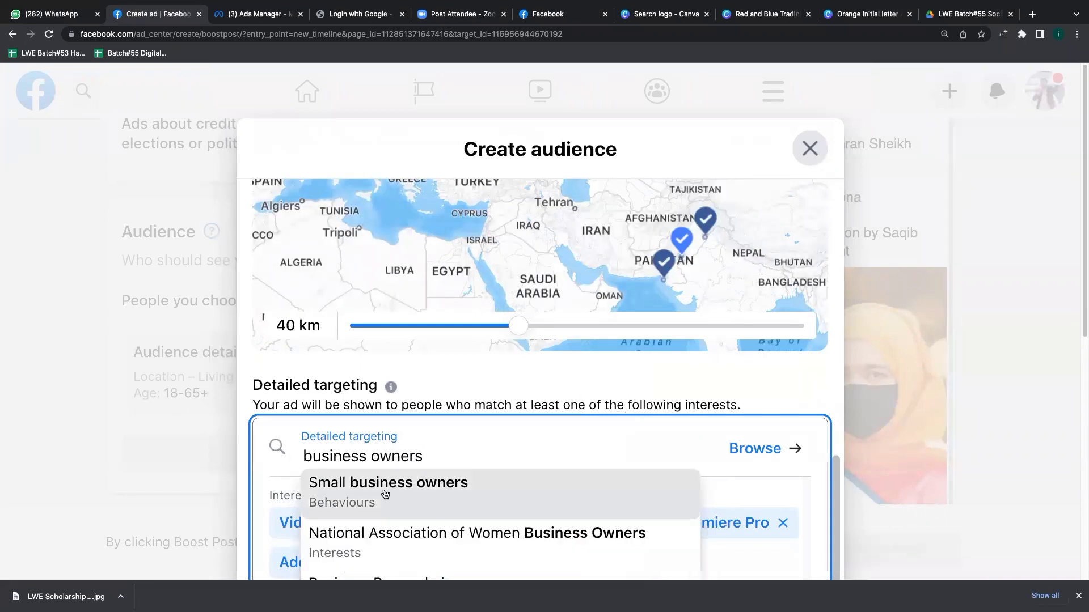
{"action": "left_click", "coordinate": [546, 483]}
{"action": "scroll", "coordinate": [788, 395], "scroll_direction": "down", "scroll_amount": 5}
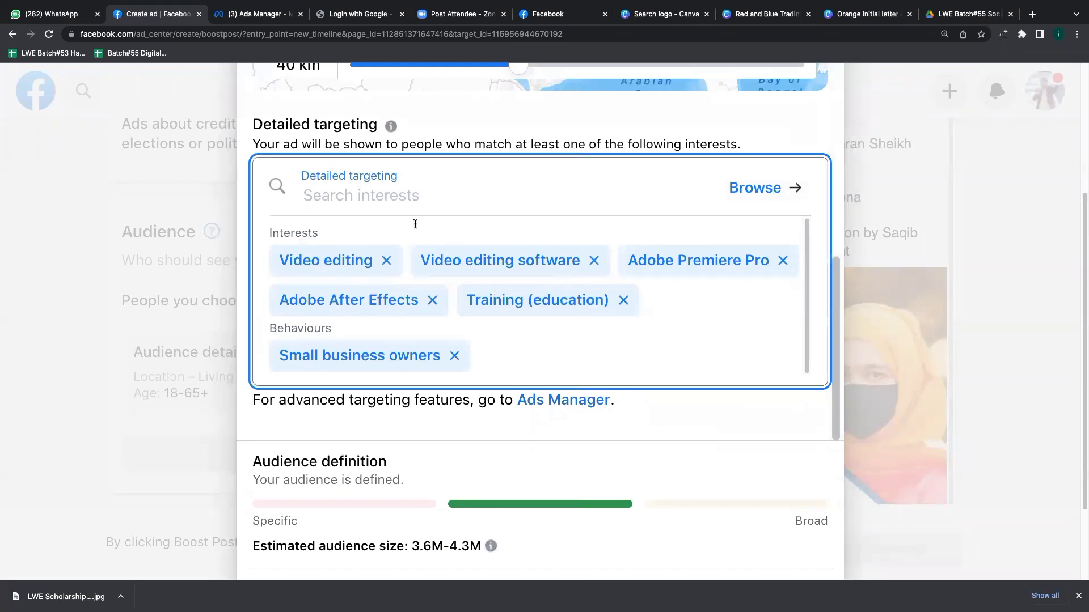
{"action": "left_click", "coordinate": [455, 355]}
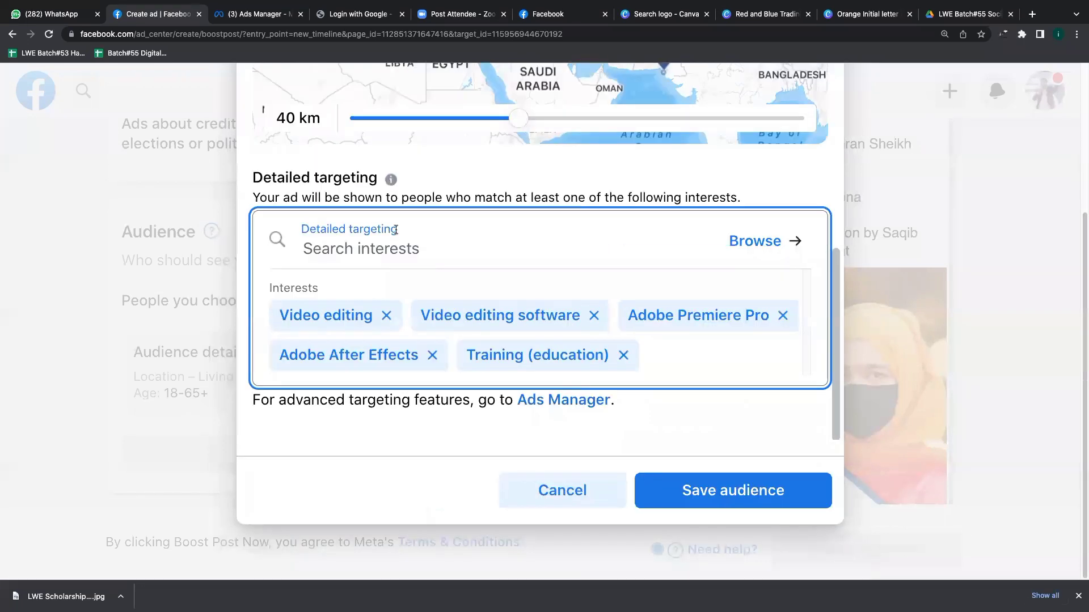
Search the detailed targeting for "small business" and add the "Small business owners" behaviour
{"action": "left_click", "coordinate": [395, 253]}
{"action": "type", "text": "sma"}
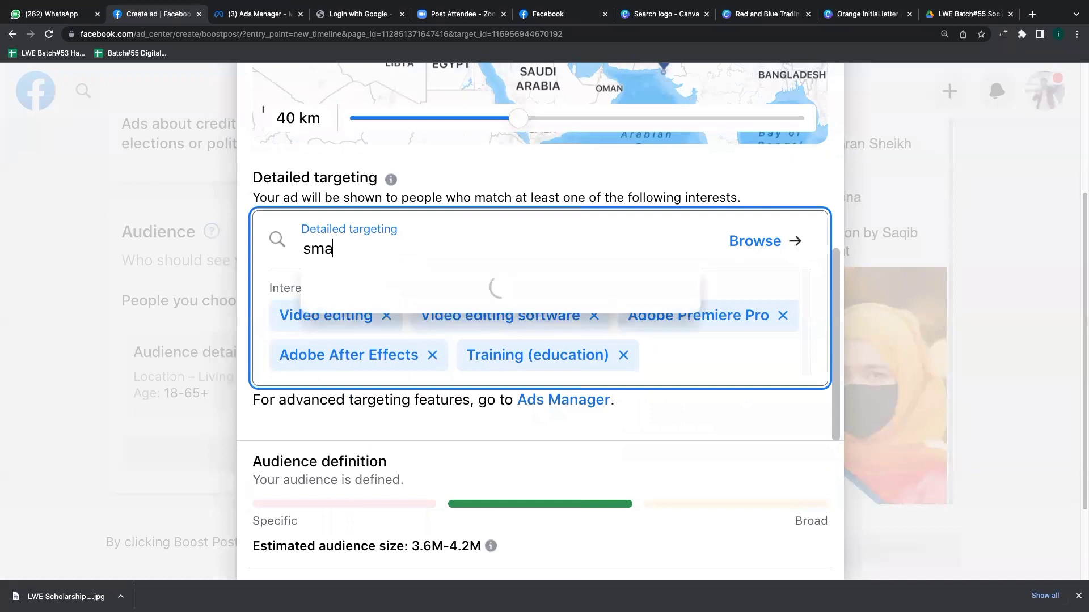
{"action": "type", "text": "ll business"}
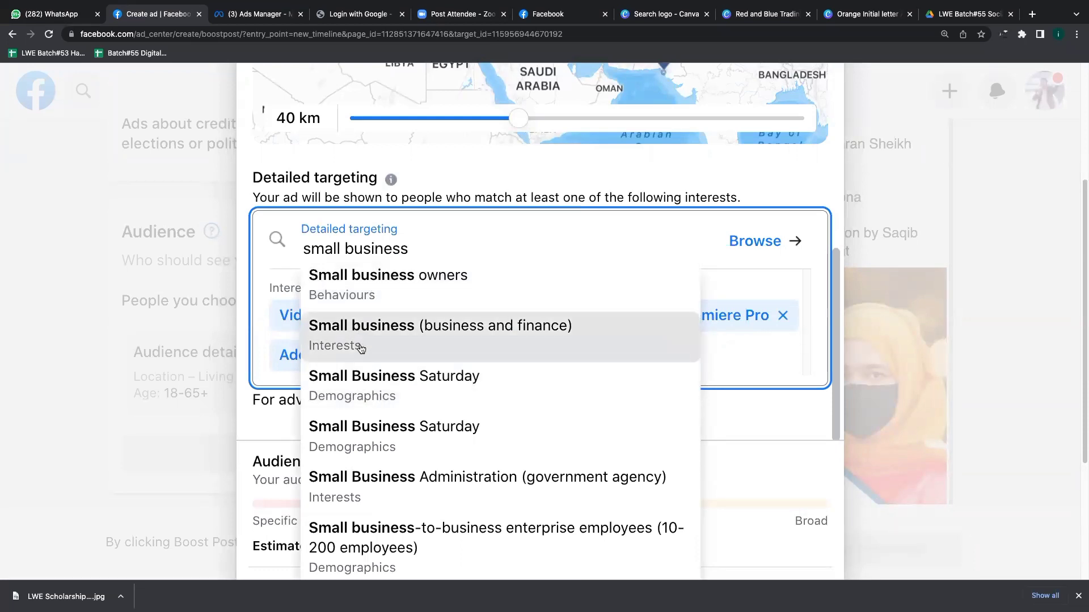
{"action": "left_click", "coordinate": [395, 284]}
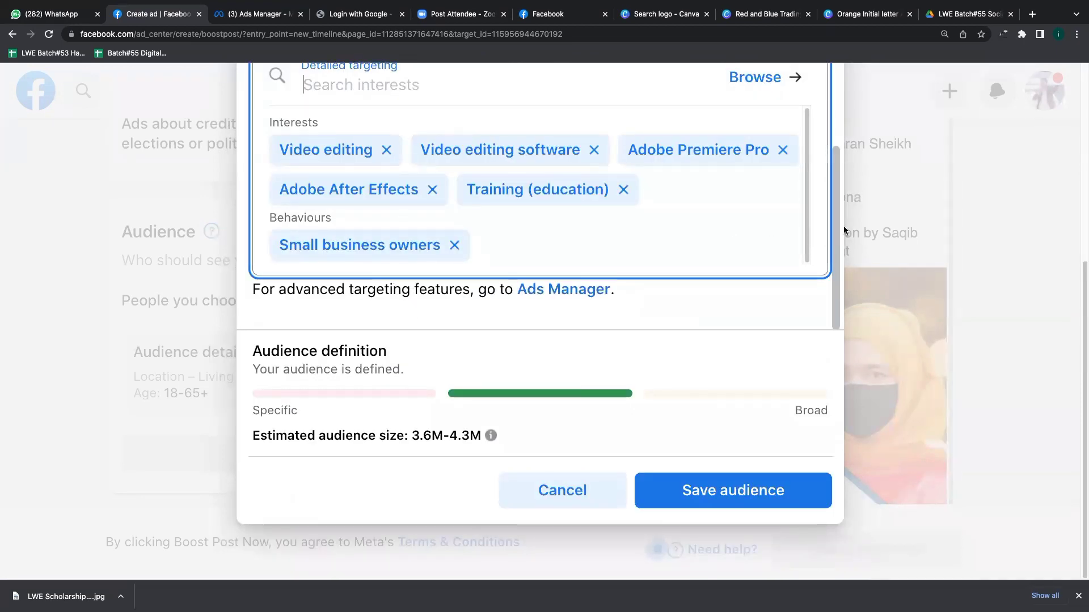
Search the detailed targeting for "fiverr" and add the Fiverr entry listed as an interest
{"action": "scroll", "coordinate": [839, 210], "scroll_direction": "up", "scroll_amount": 2}
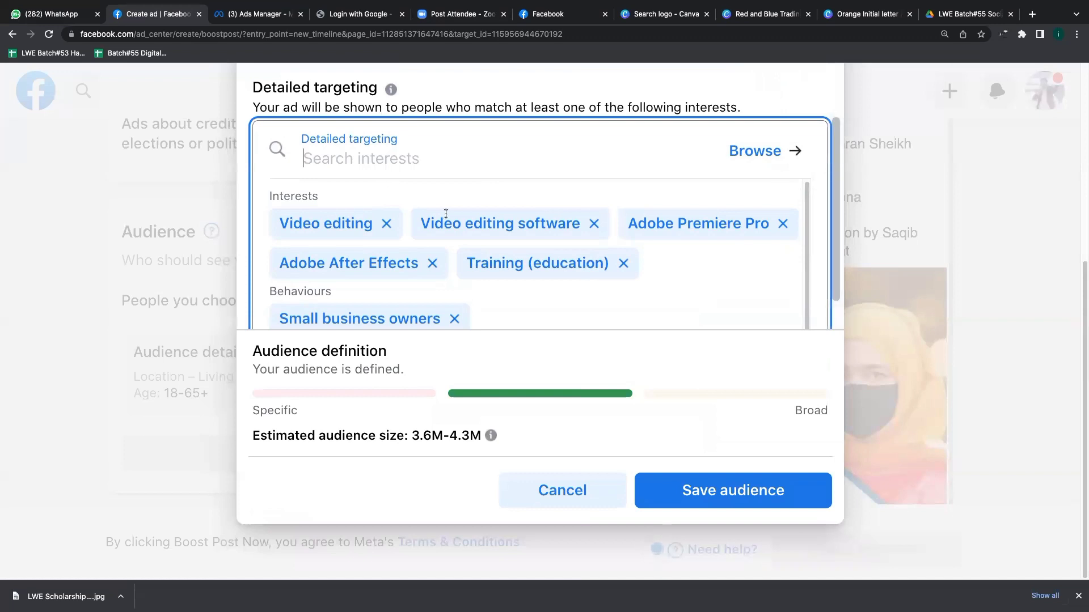
{"action": "type", "text": "fiverr"}
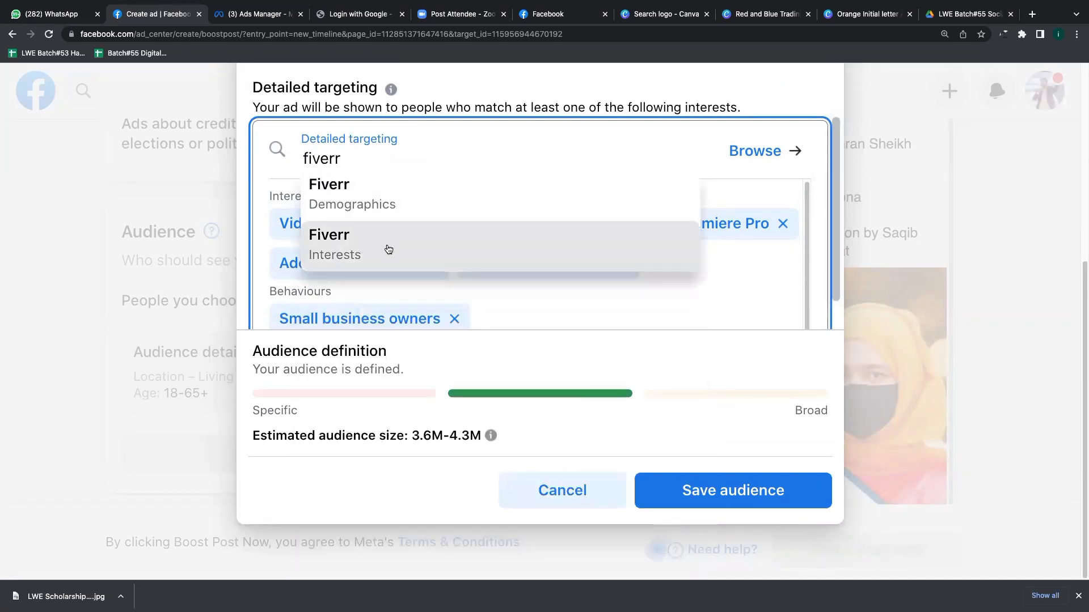
{"action": "left_click", "coordinate": [341, 245]}
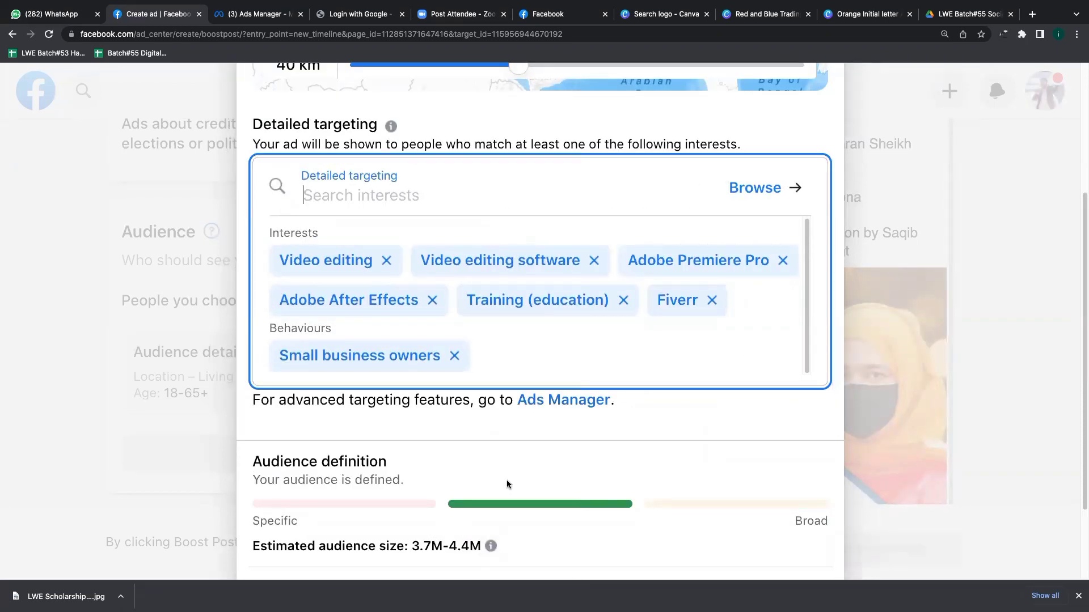
Review the audience definition, try to save the custom audience, and dismiss the message that follows
{"action": "scroll", "coordinate": [507, 484], "scroll_direction": "down", "scroll_amount": 3}
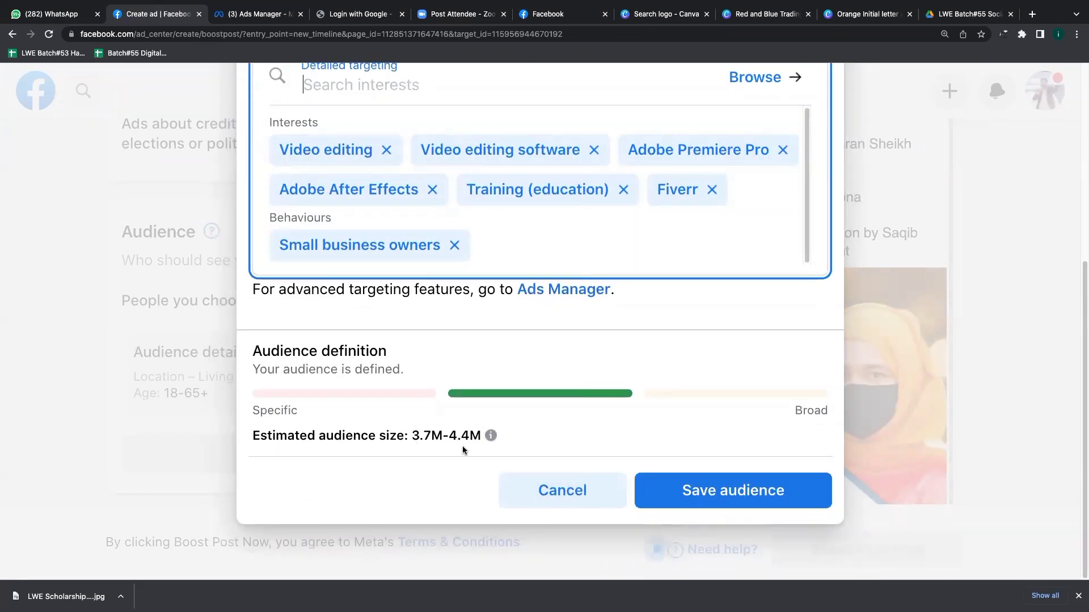
{"action": "mouse_move", "coordinate": [485, 6]}
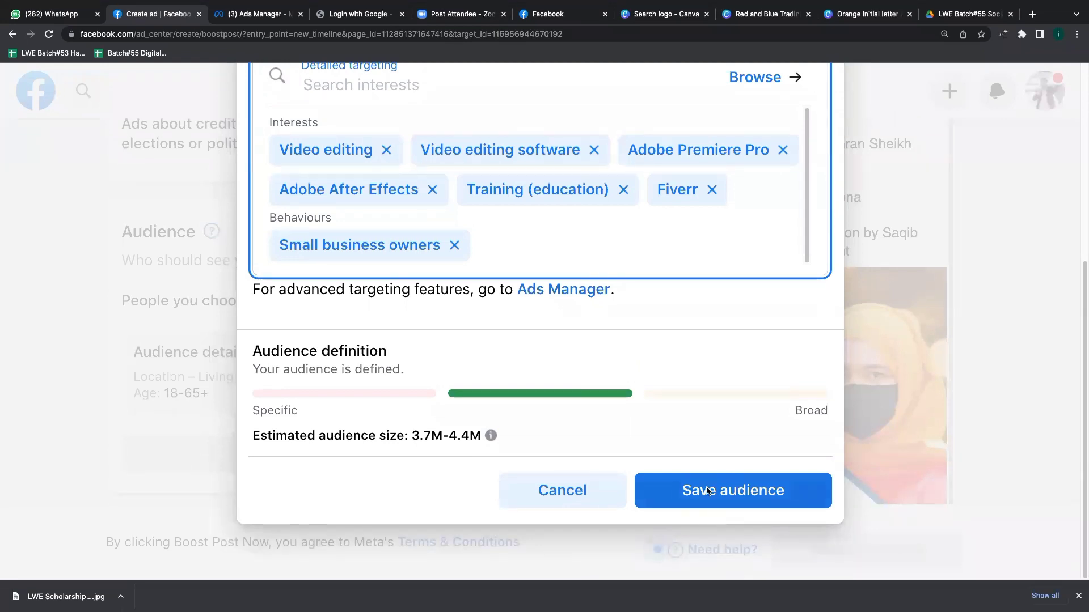
{"action": "left_click", "coordinate": [707, 491]}
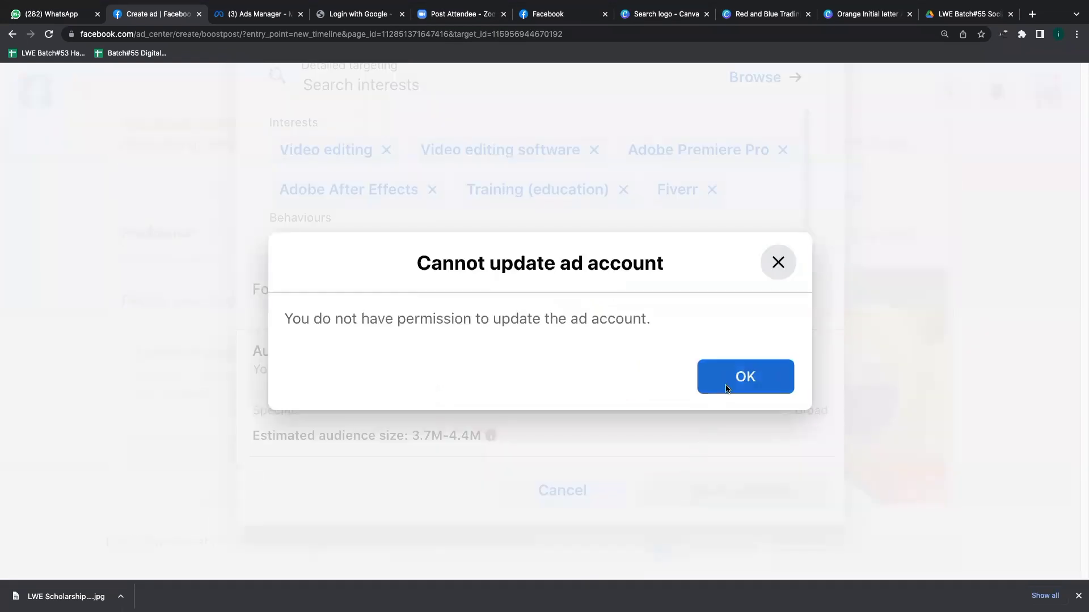
{"action": "left_click", "coordinate": [729, 383]}
Reduce the browser page zoom to 125%
{"action": "left_click", "coordinate": [1077, 34]}
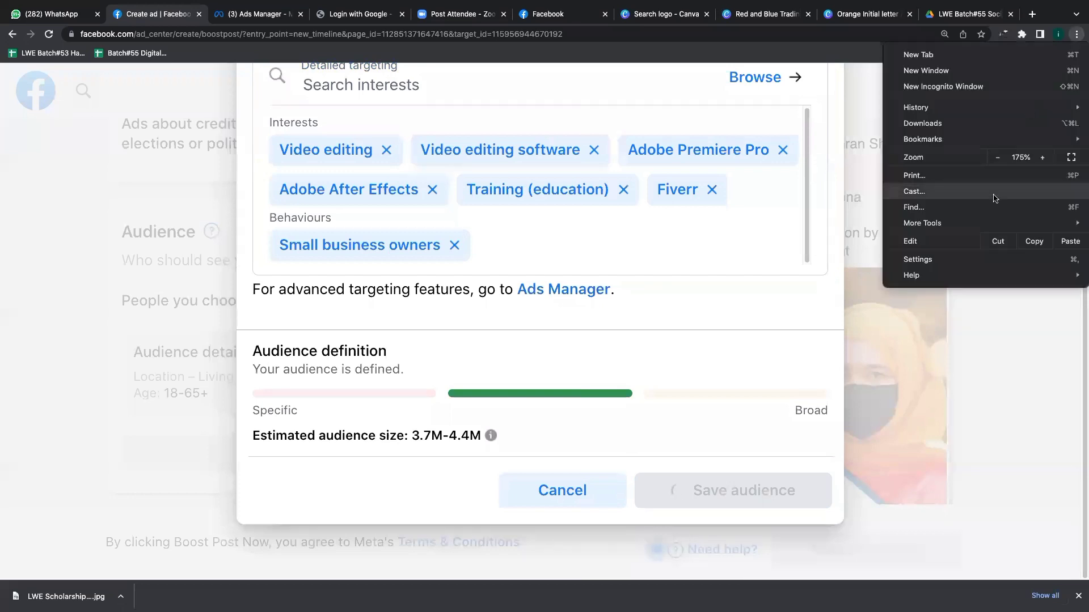
{"action": "left_click", "coordinate": [998, 157]}
{"action": "left_click", "coordinate": [997, 157]}
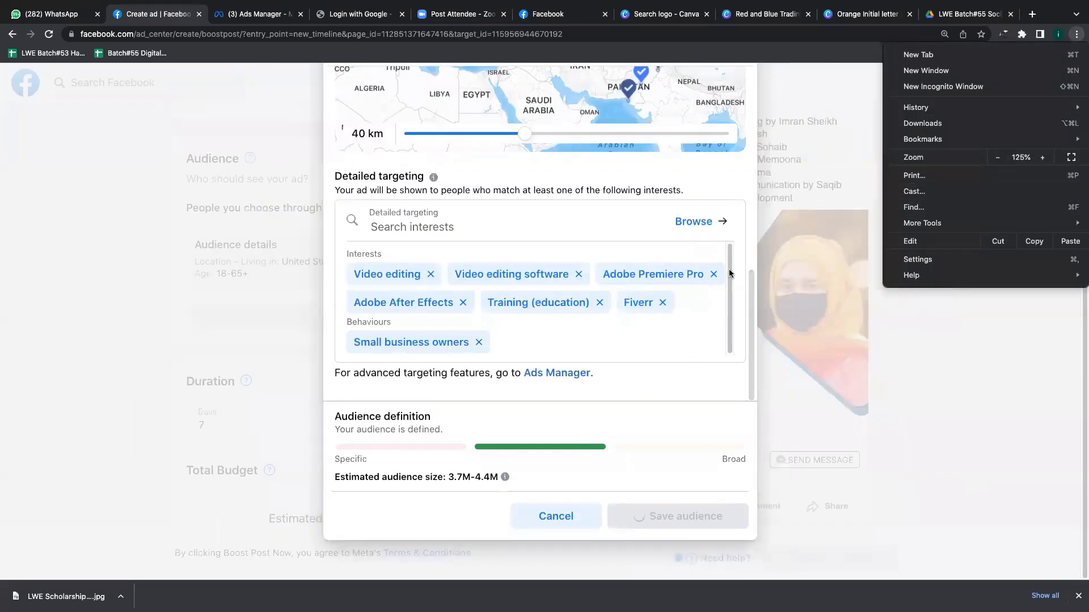
Cancel the unsaved custom audience and open a blank form for creating a new one
{"action": "left_click", "coordinate": [560, 516]}
{"action": "left_click", "coordinate": [559, 517]}
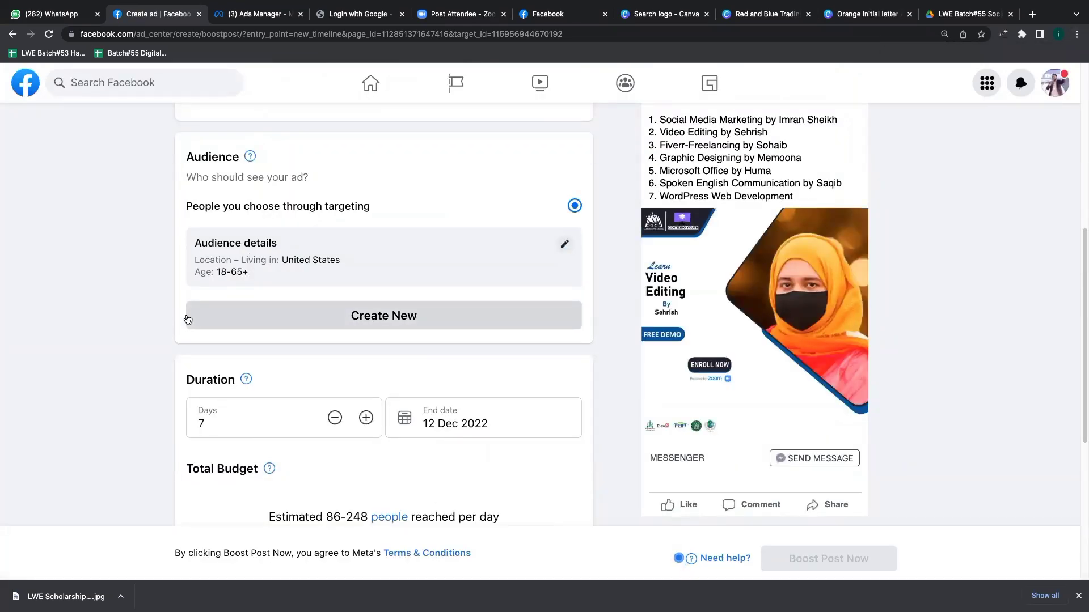
{"action": "left_click", "coordinate": [295, 318]}
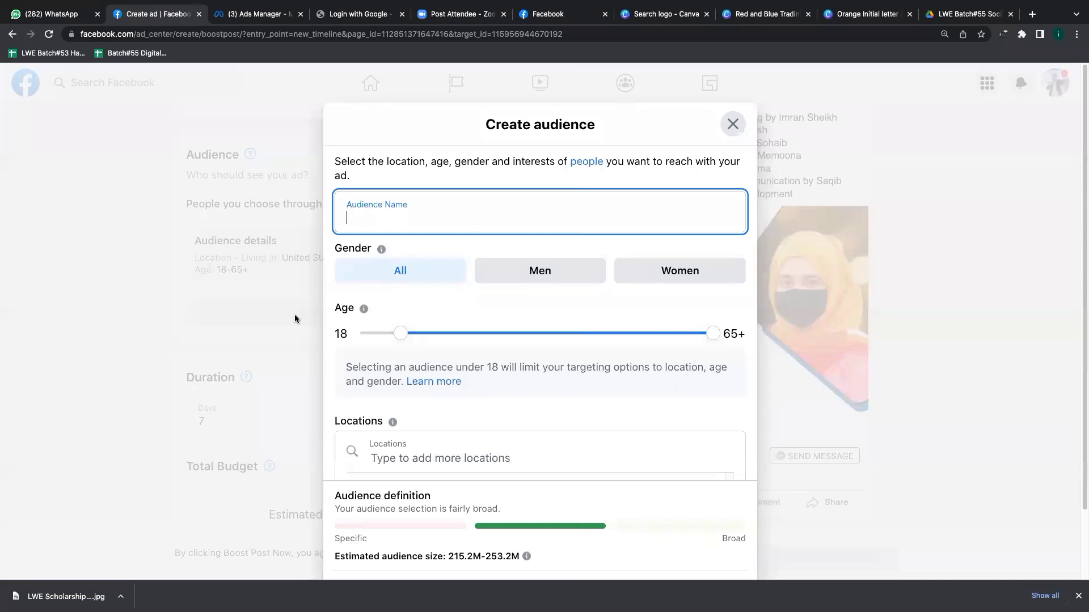
Open Google in a new browser tab and search for "mobile company name"
{"action": "key", "text": "ctrl+t"}
{"action": "type", "text": "g"}
{"action": "key", "text": "Return"}
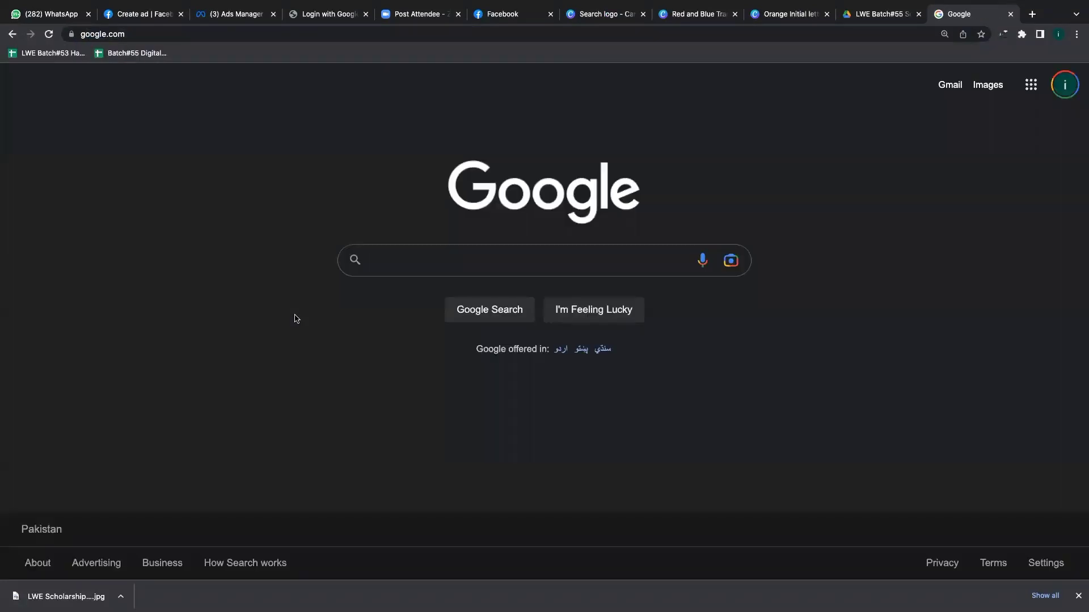
{"action": "type", "text": "mobile c"}
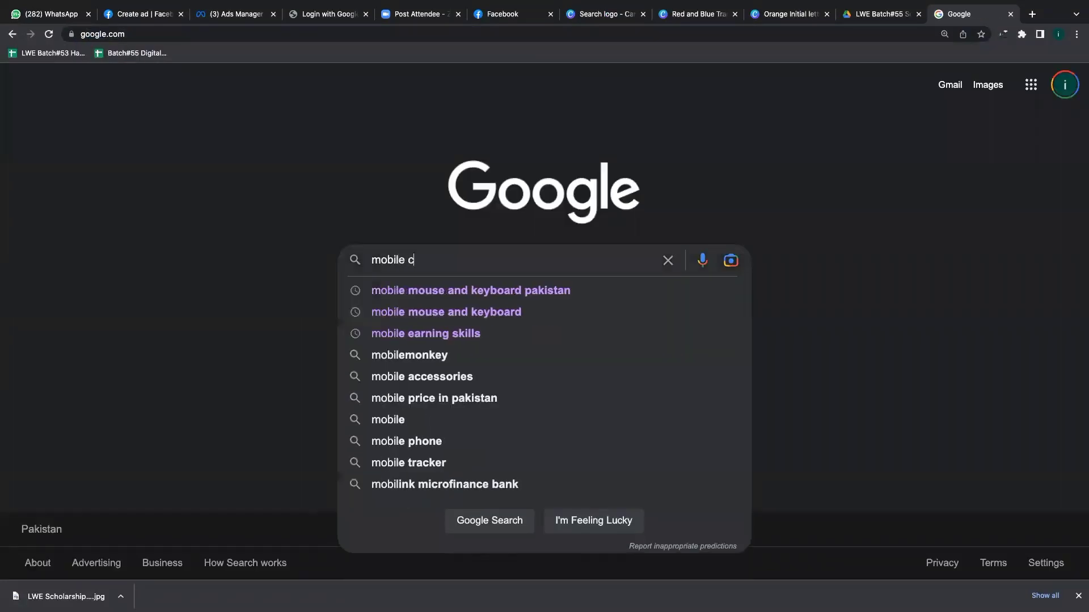
{"action": "type", "text": "ompany"}
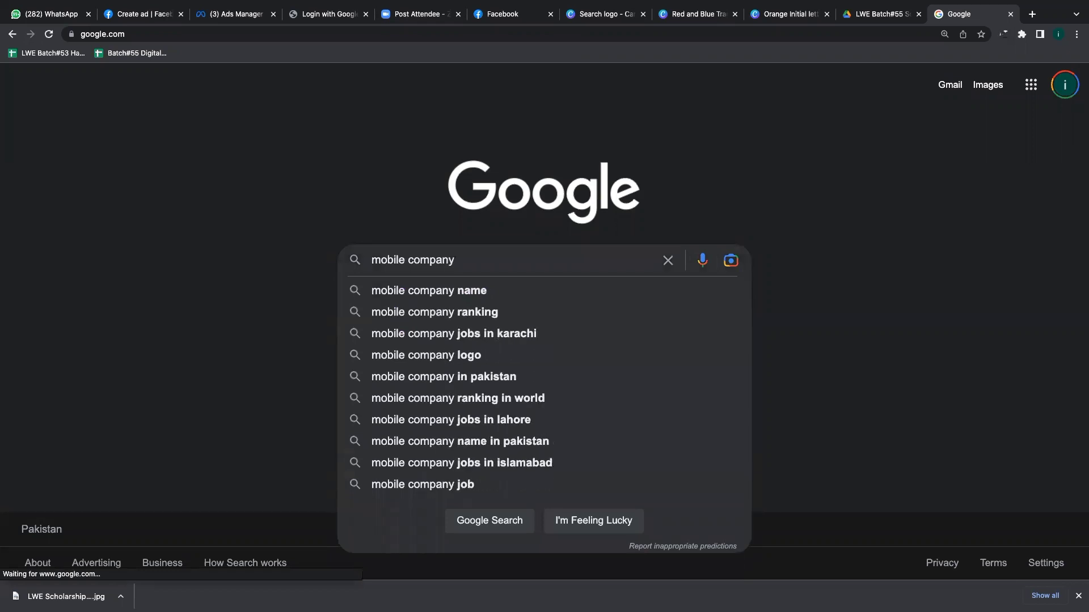
{"action": "key", "text": "Down"}
{"action": "key", "text": "Return"}
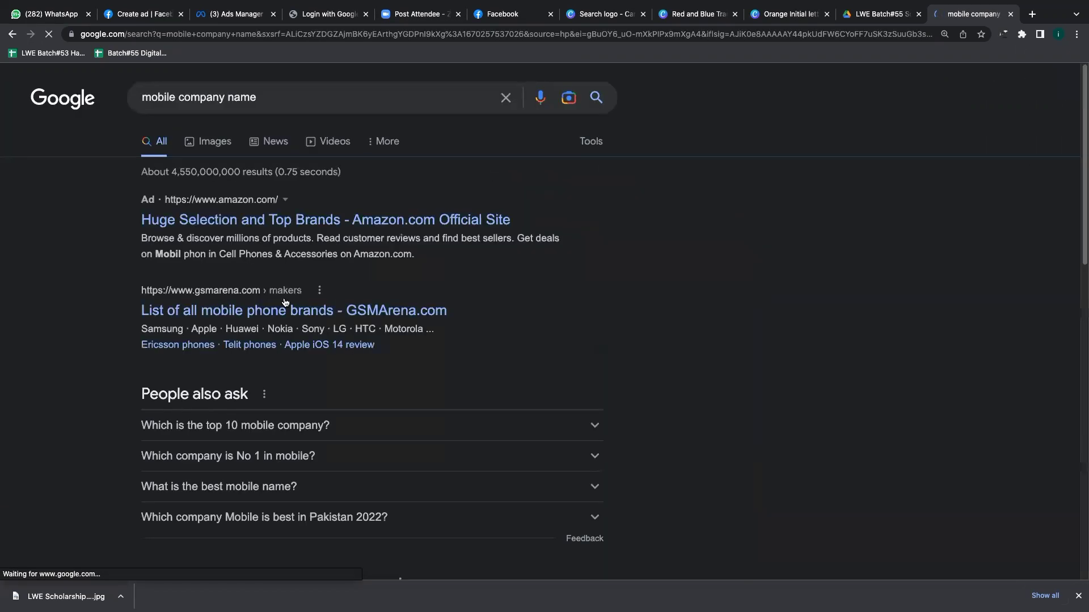
Expand the related question "Which is the top 10 mobile company?" and look through the listed phone brands
{"action": "left_click", "coordinate": [189, 425]}
{"action": "scroll", "coordinate": [57, 397], "scroll_direction": "down", "scroll_amount": 4}
{"action": "left_click_drag", "start_coordinate": [153, 271], "coordinate": [197, 273]}
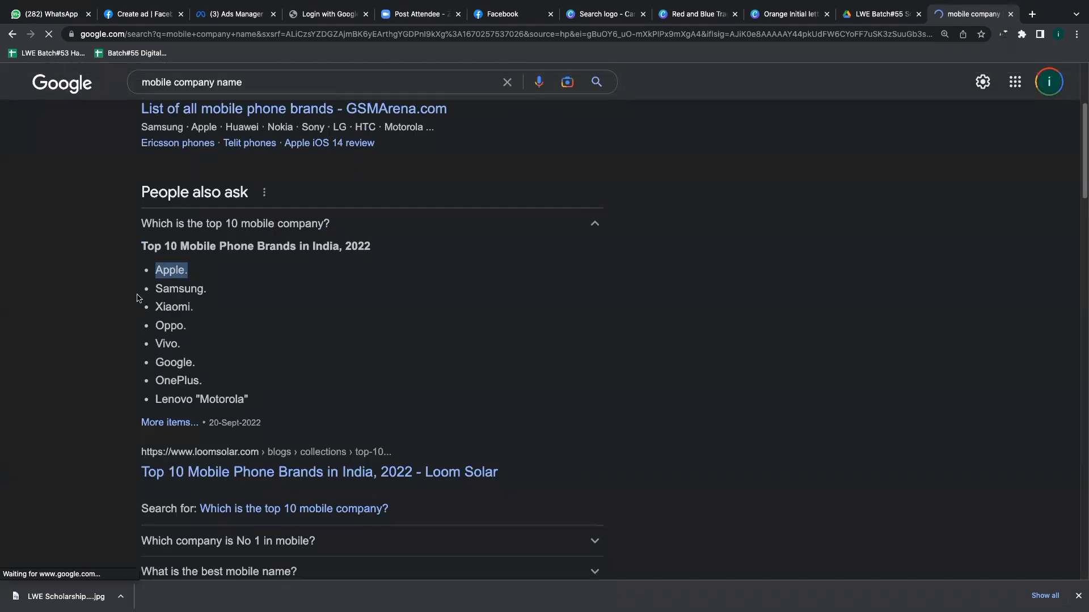
{"action": "left_click", "coordinate": [105, 302]}
{"action": "scroll", "coordinate": [168, 245], "scroll_direction": "up", "scroll_amount": 4}
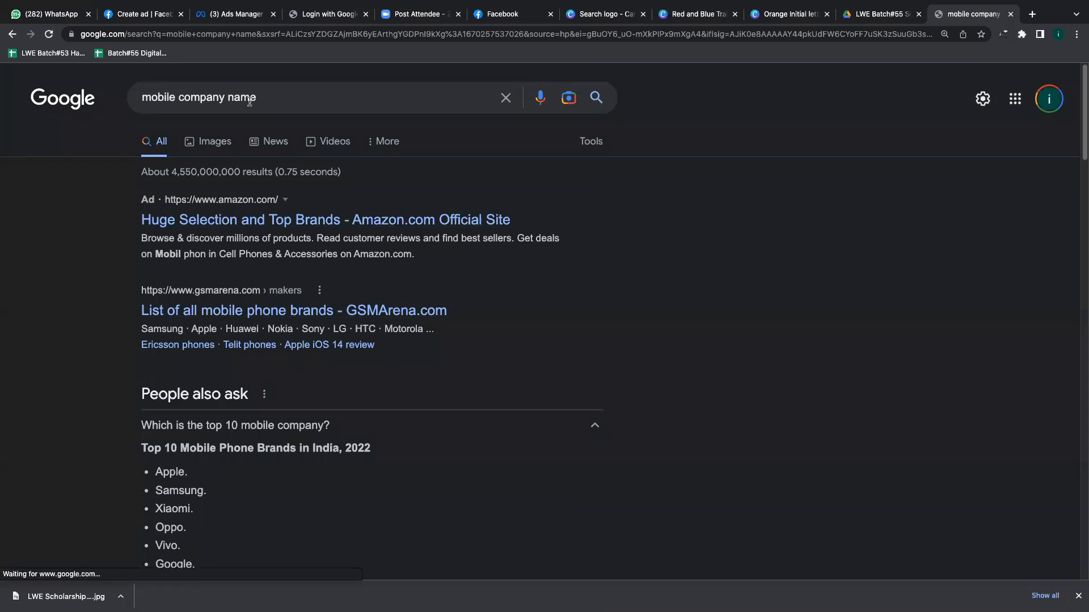
Replace the Google query with "famous mobile of 2022" and run the search
{"action": "triple_click", "coordinate": [152, 111]}
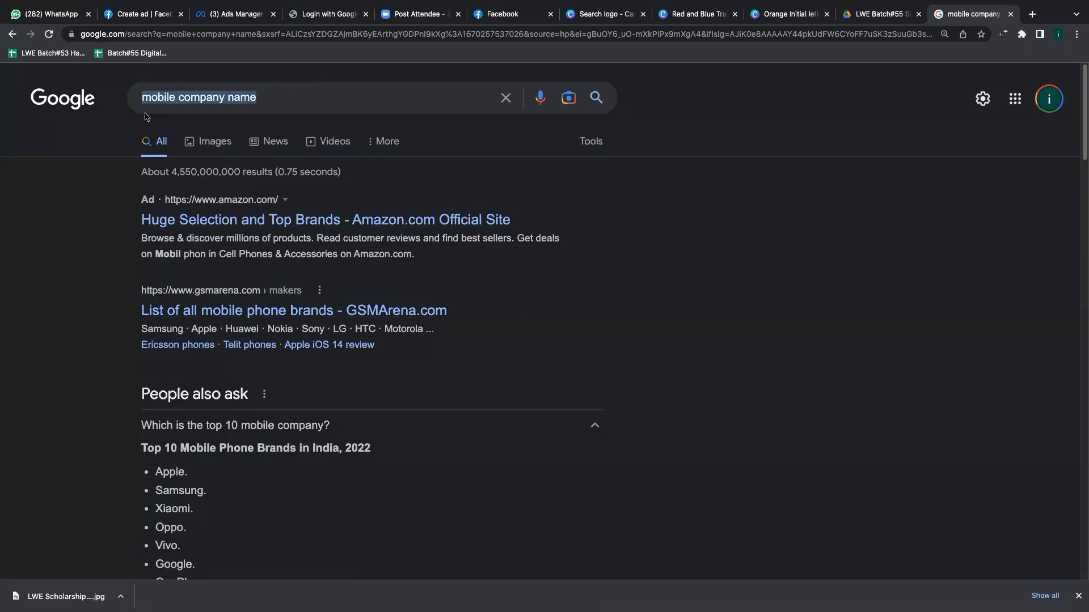
{"action": "type", "text": "famous nm"}
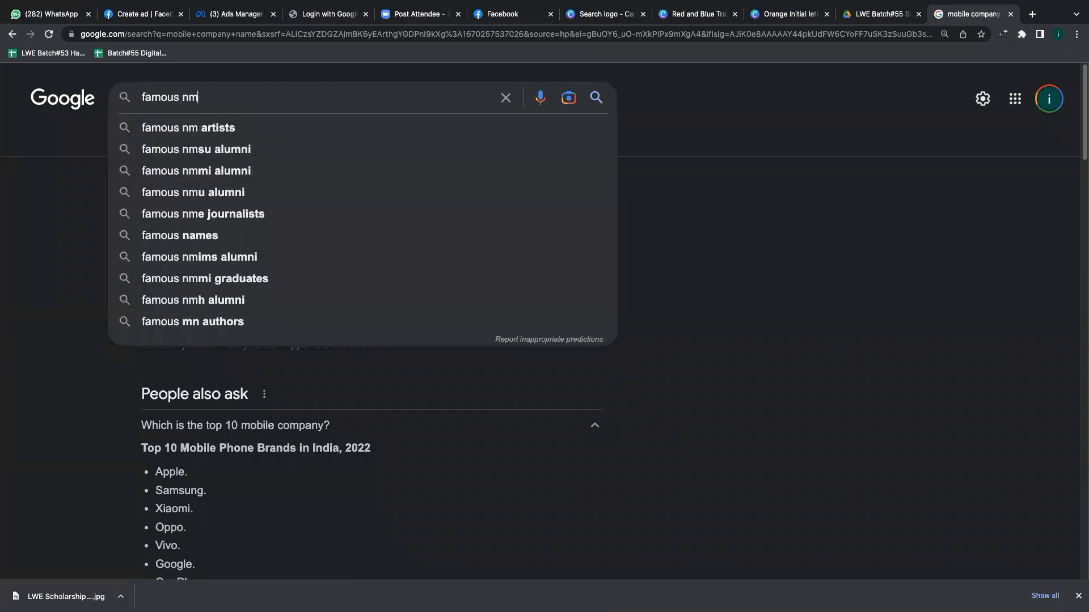
{"action": "key", "text": "BackSpace"}
{"action": "type", "text": "mobi"}
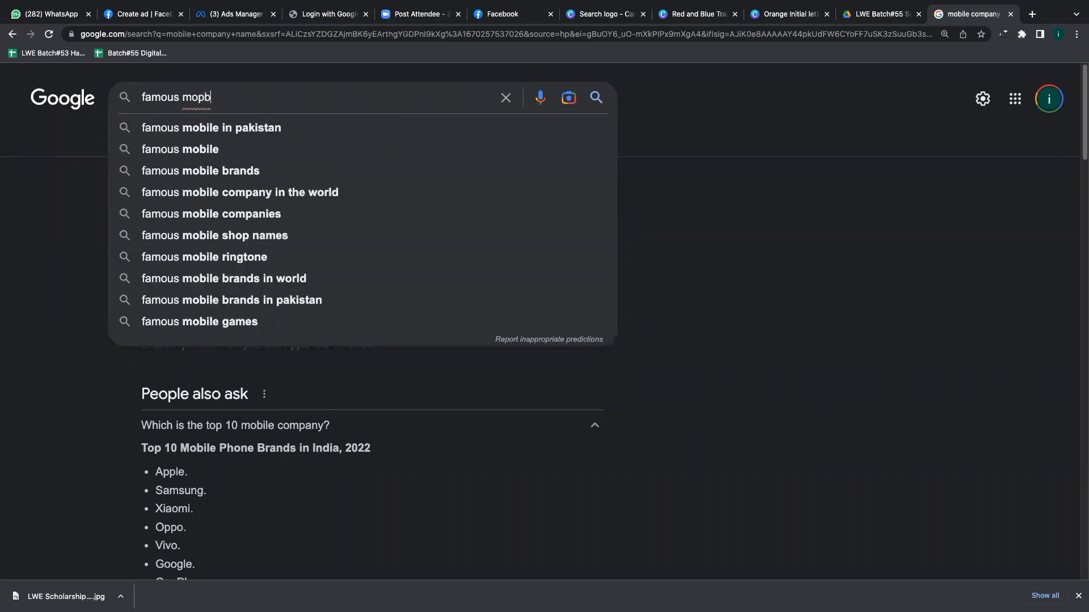
{"action": "key", "text": "BackSpace"}
{"action": "key", "text": "BackSpace"}
{"action": "type", "text": "bile o"}
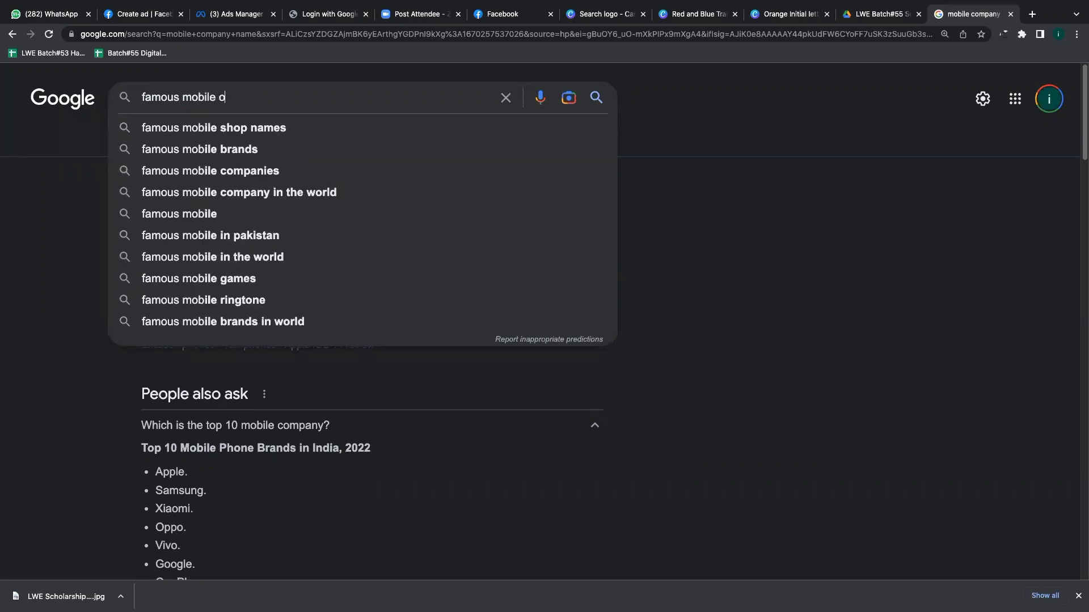
{"action": "type", "text": "f 2022"}
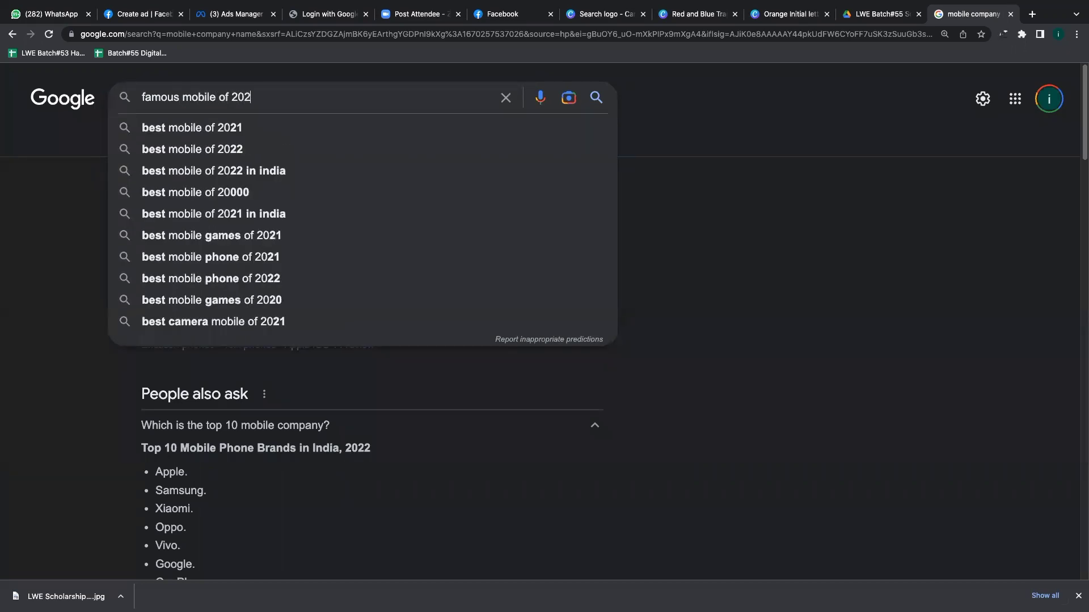
{"action": "key", "text": "Return"}
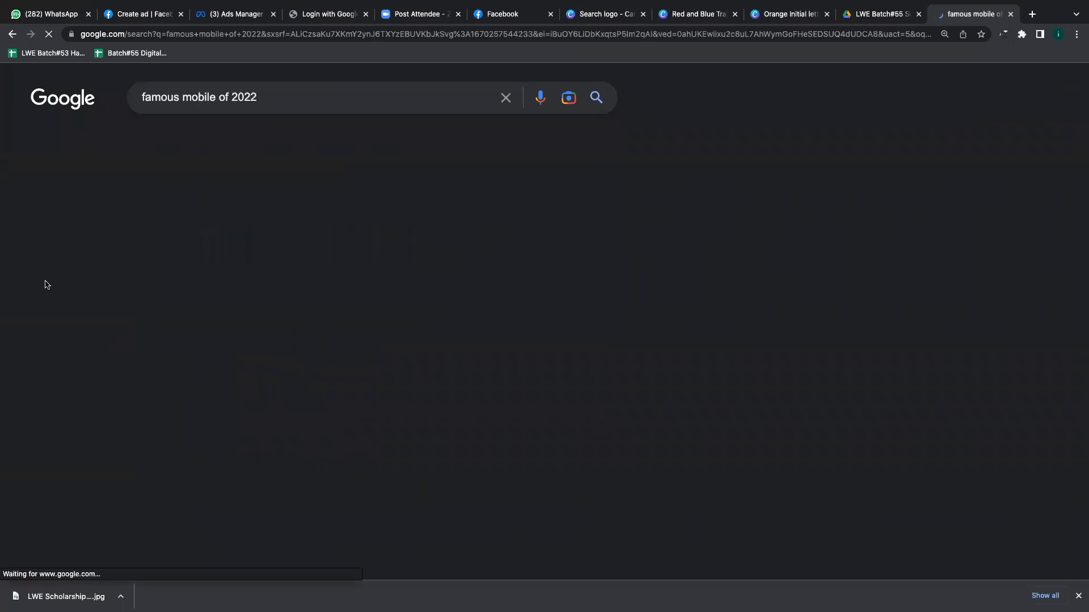
Expand the question "Which mobile is best for 2022?", look through the phone results, and clear the search query
{"action": "left_click", "coordinate": [177, 337]}
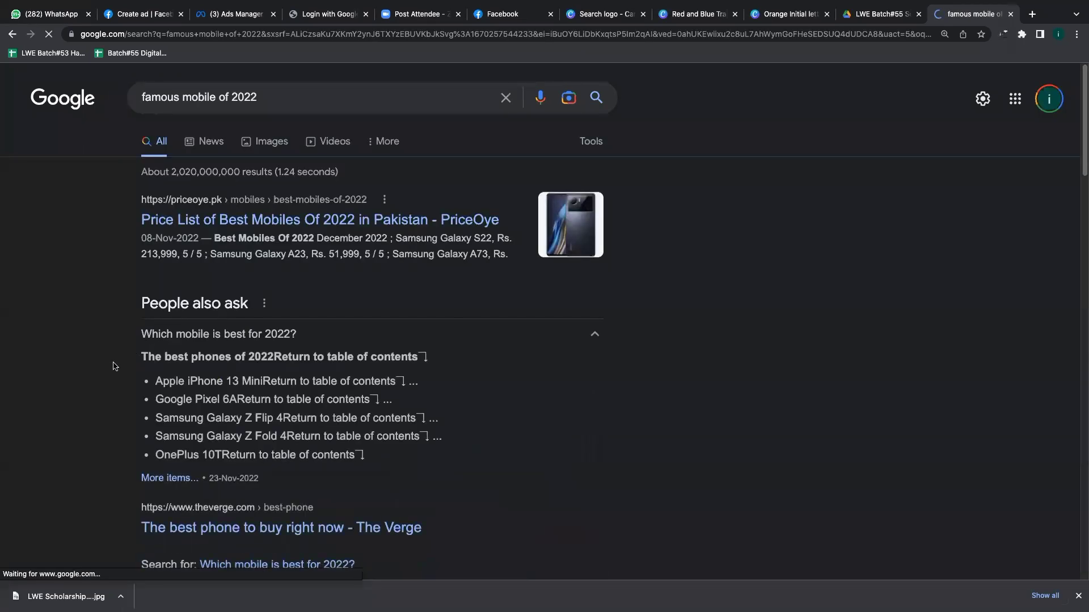
{"action": "scroll", "coordinate": [125, 357], "scroll_direction": "down", "scroll_amount": 2}
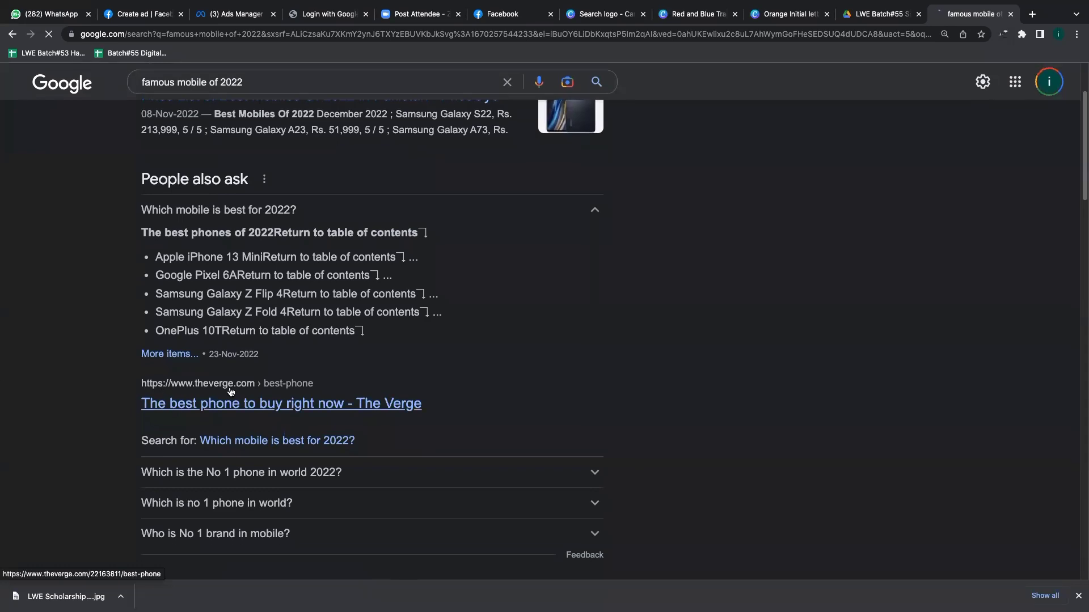
{"action": "scroll", "coordinate": [272, 409], "scroll_direction": "down", "scroll_amount": 5}
{"action": "scroll", "coordinate": [289, 227], "scroll_direction": "down", "scroll_amount": 5}
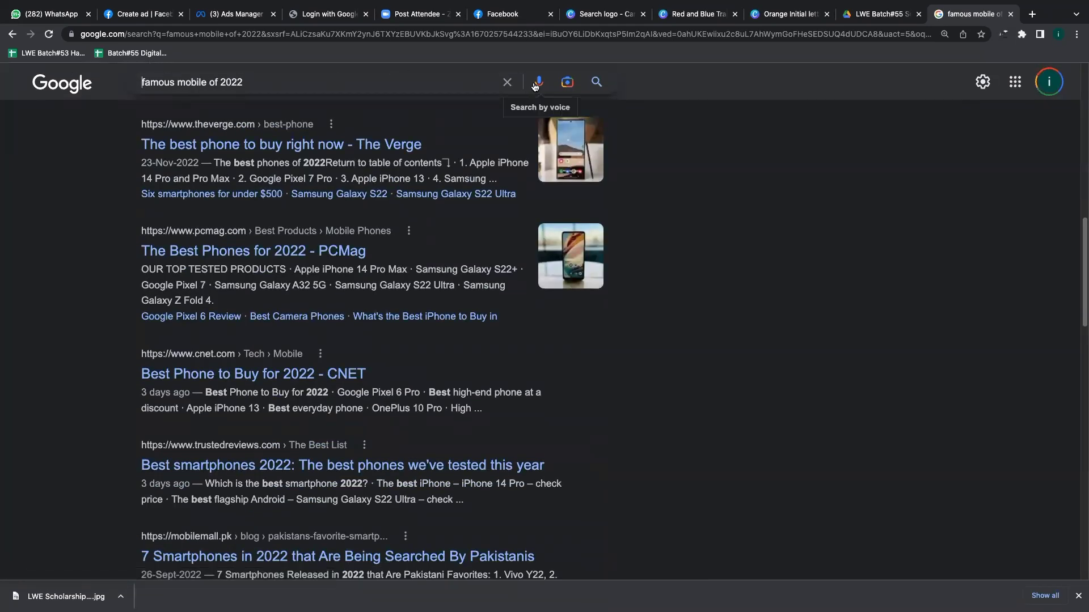
{"action": "left_click", "coordinate": [507, 82]}
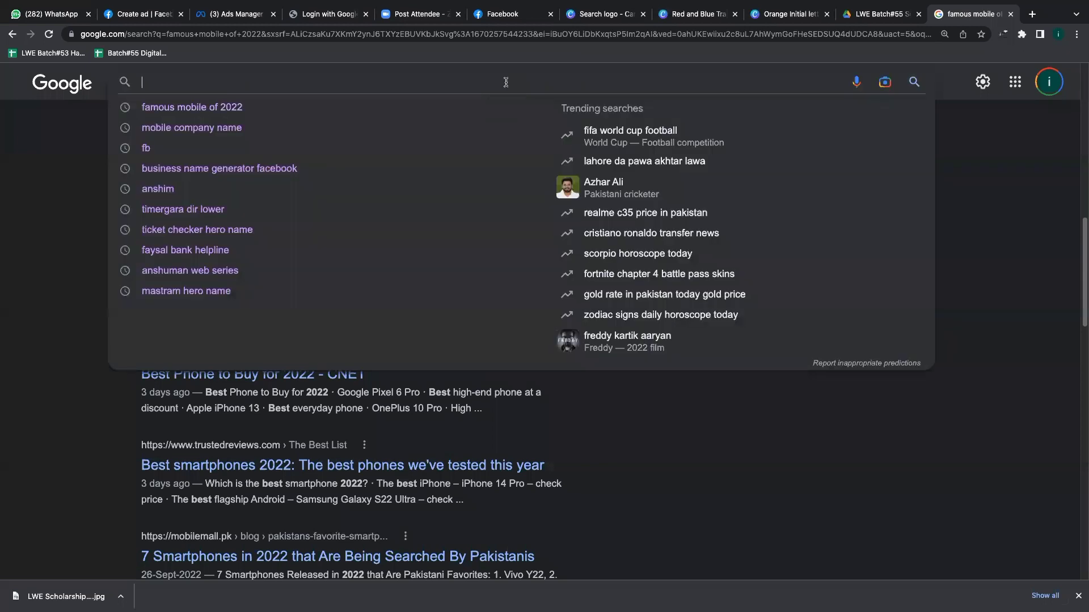
{"action": "left_click", "coordinate": [20, 339]}
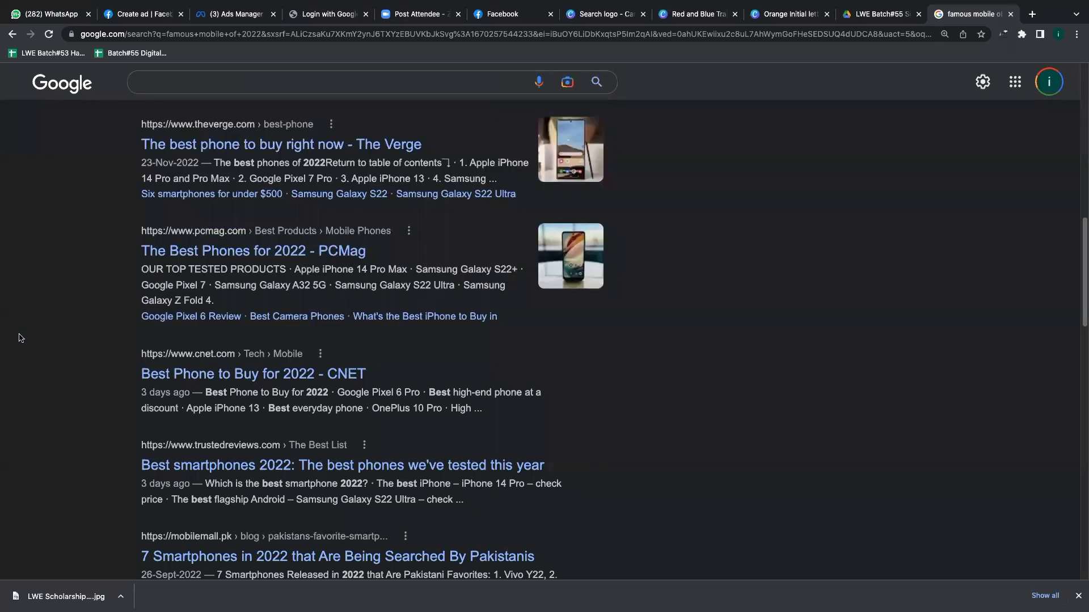